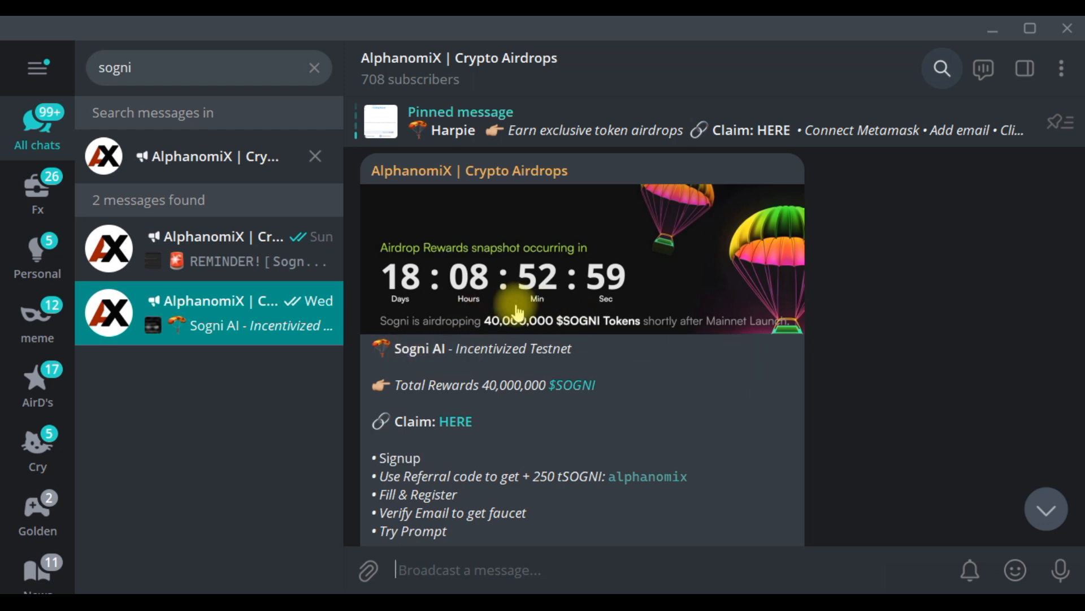
Open the HERE claim link in the AlphanomiX airdrop post to get the app.sogni.ai/creator prompt
scroll(814, 362, "up", 1)
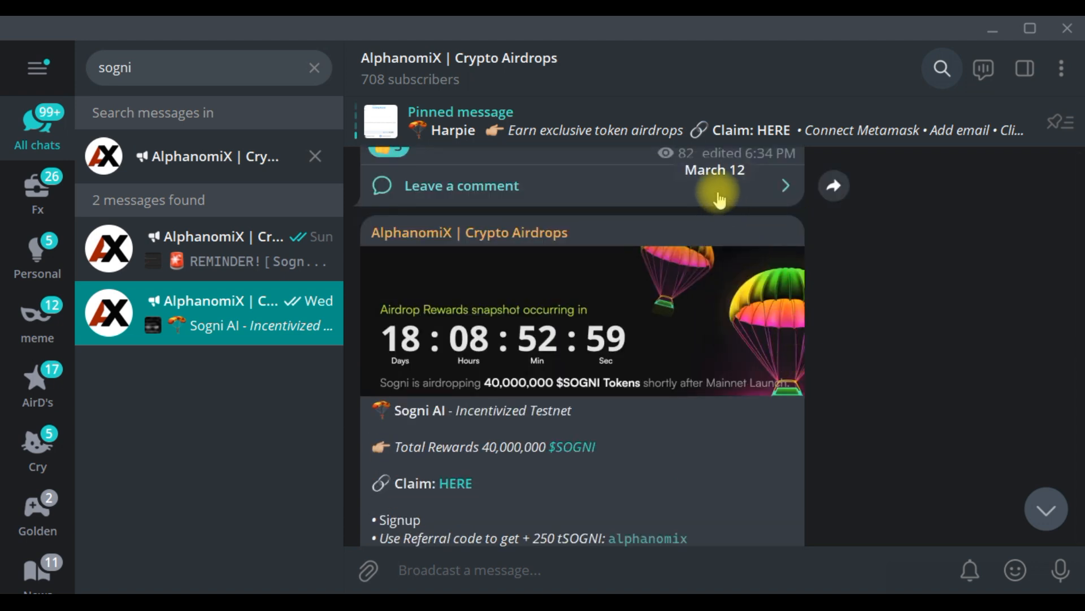
scroll(712, 395, "down", 1)
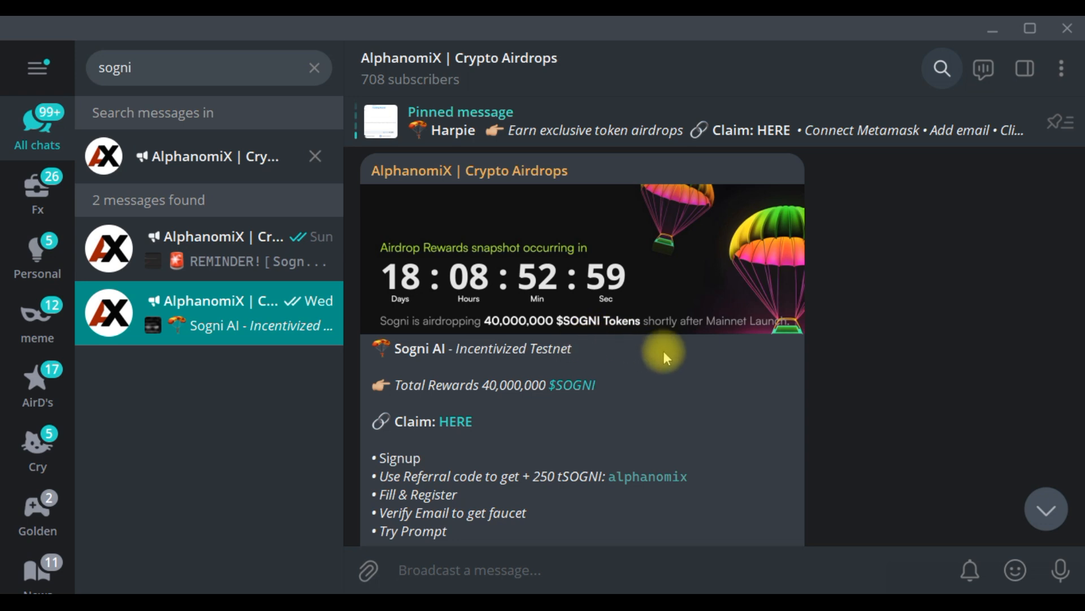
scroll(663, 351, "down", 1)
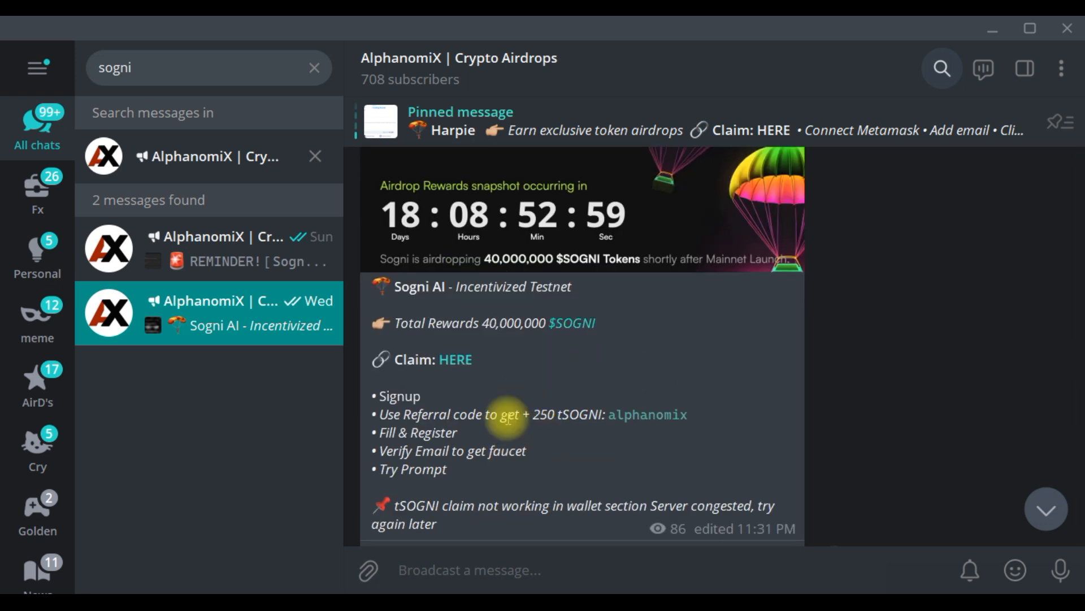
left_click(458, 361)
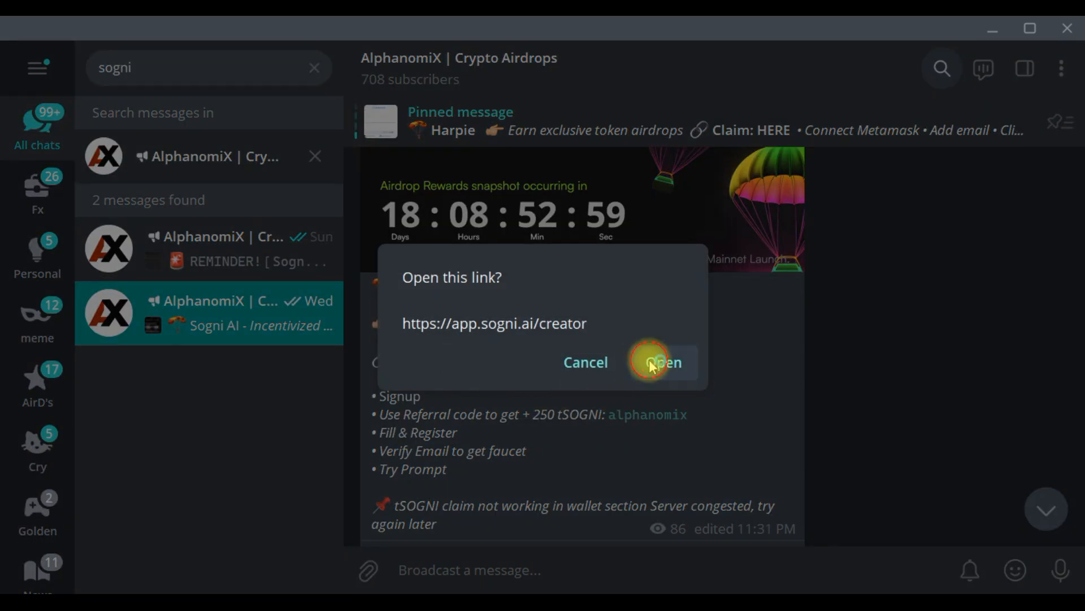
Open the Sogni creator link, start a free sign-up, and fill in the saved e-mail address
left_click(650, 362)
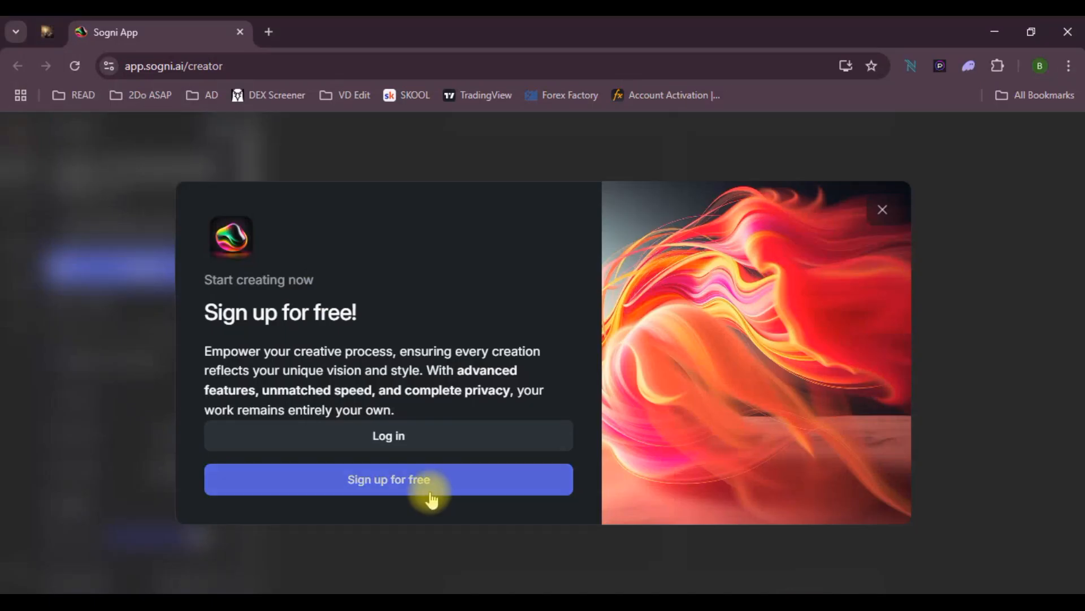
left_click(415, 481)
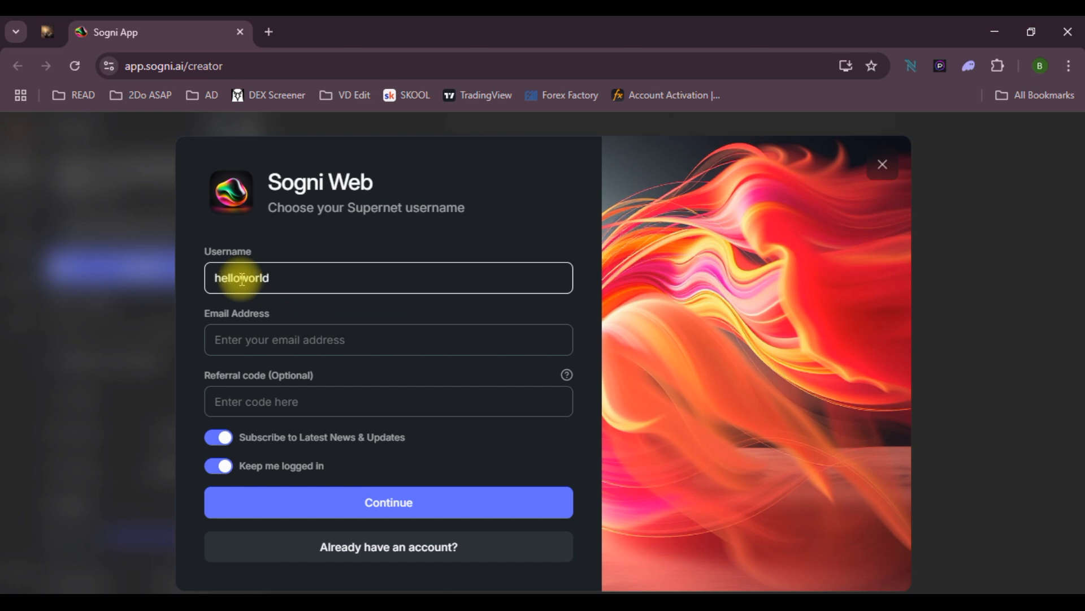
left_click(253, 344)
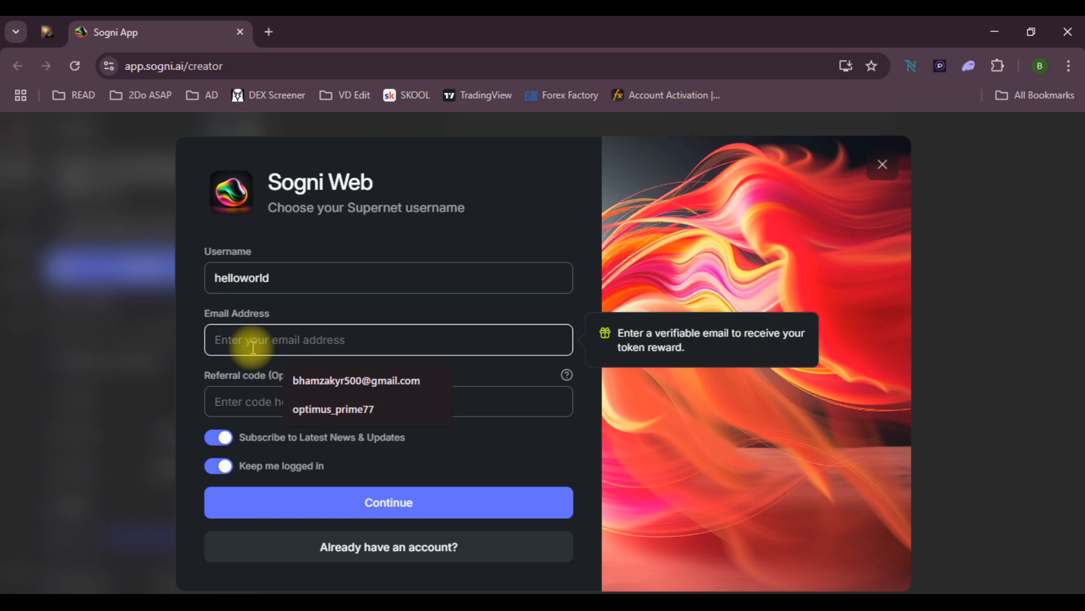
left_click(331, 378)
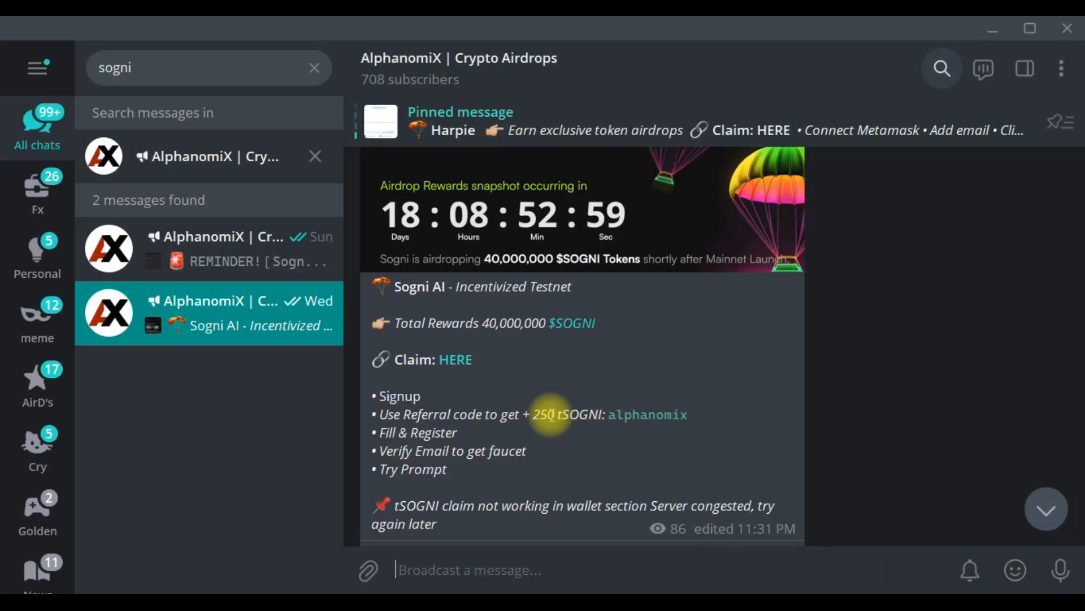
left_click(645, 415)
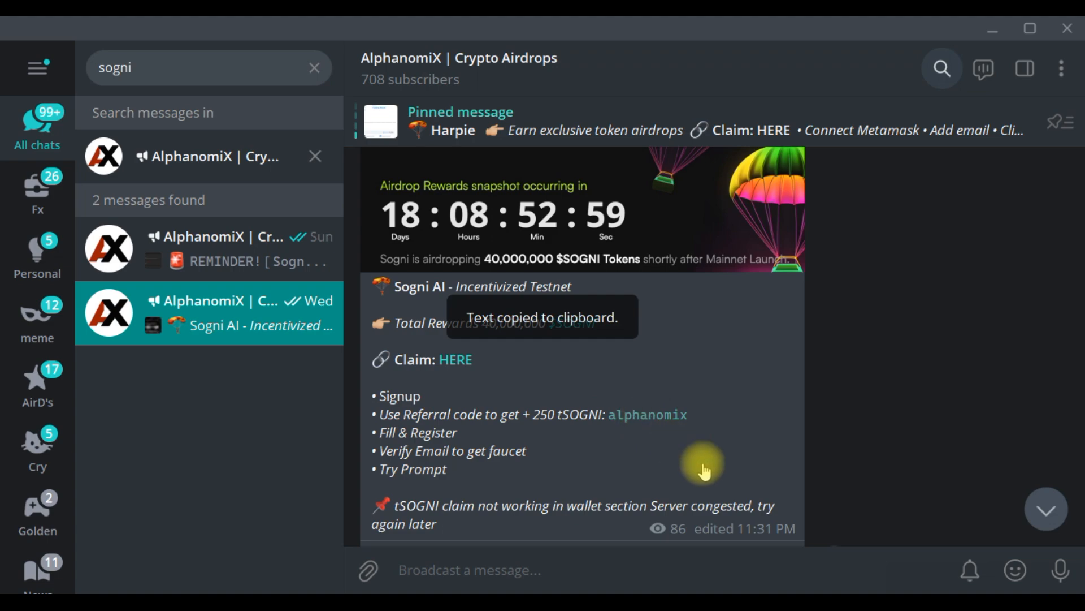
left_click(783, 591)
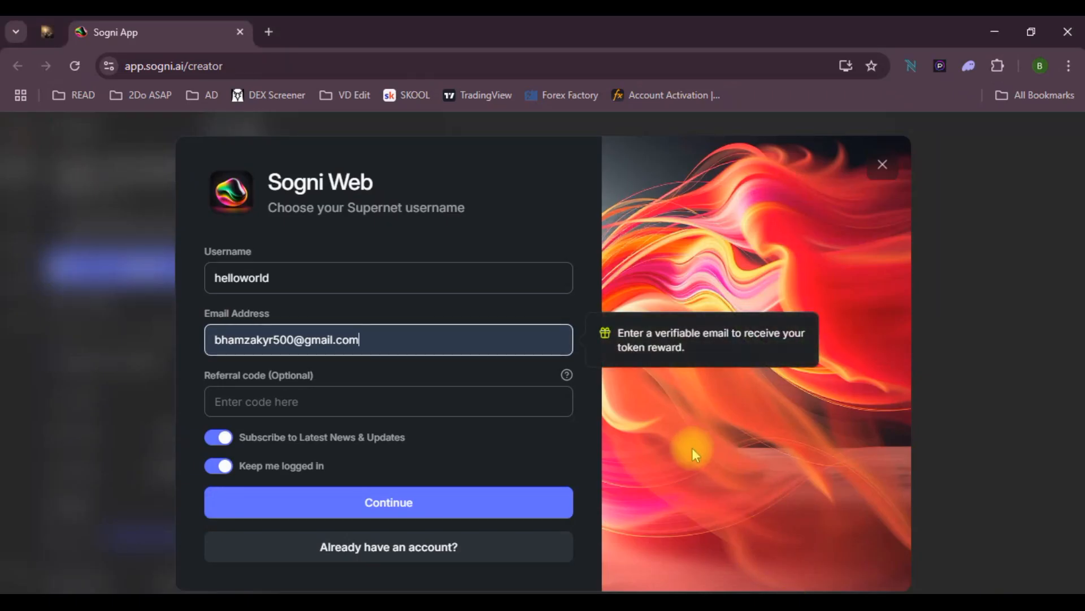
left_click(320, 394)
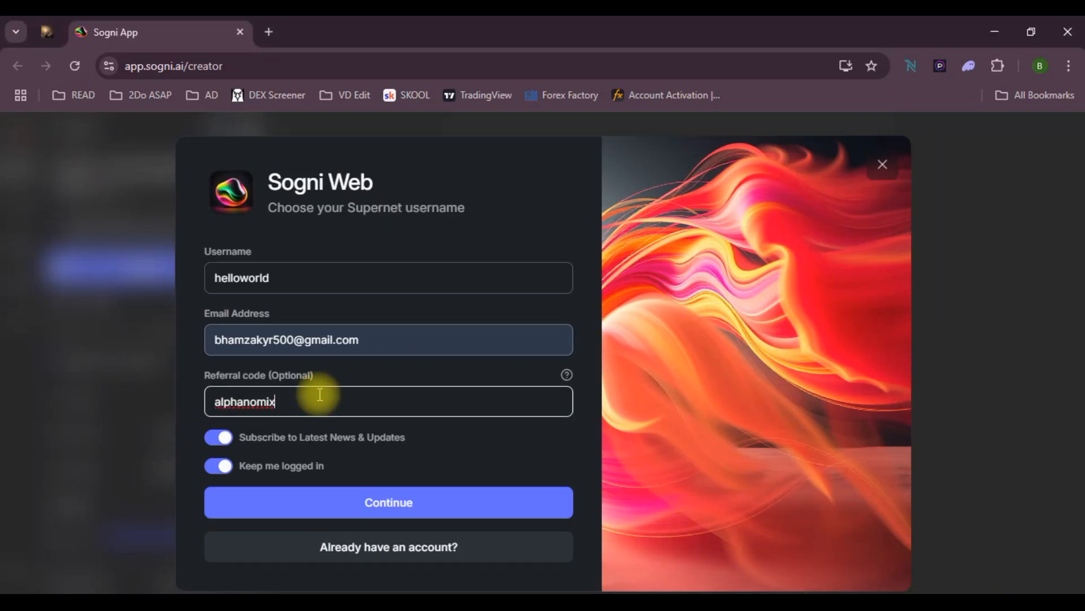
left_click(196, 405)
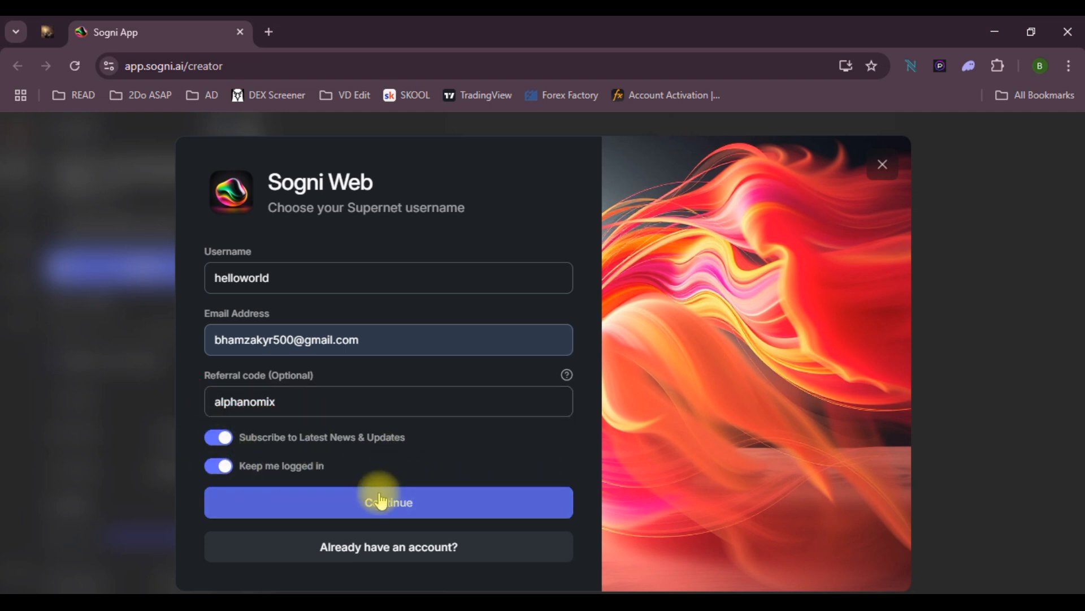
left_click(398, 504)
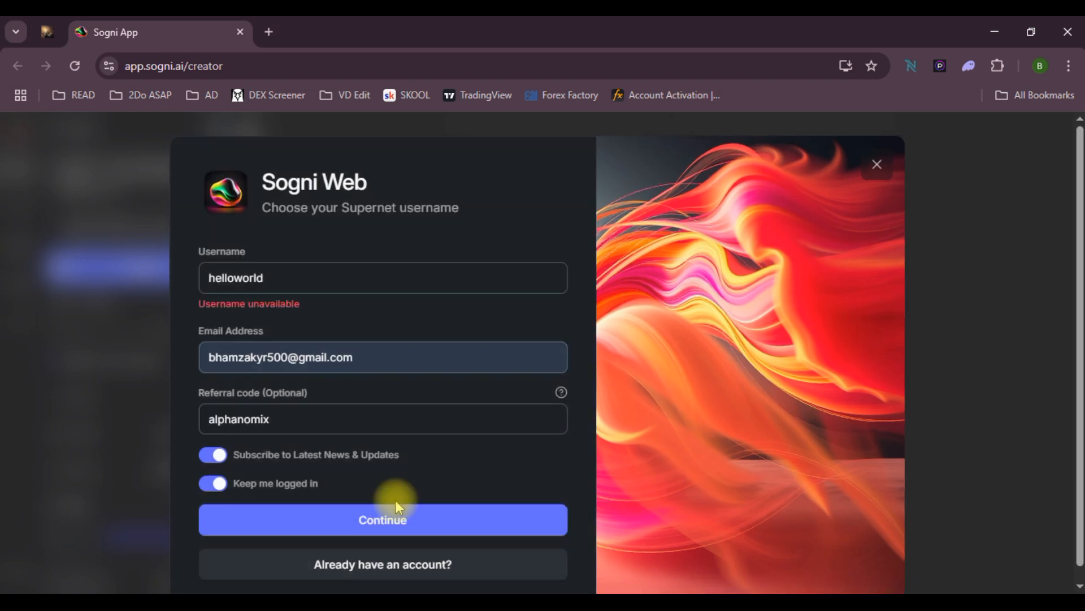
Change the unavailable username to helloalpha and resubmit the sign-up details
left_click(274, 281)
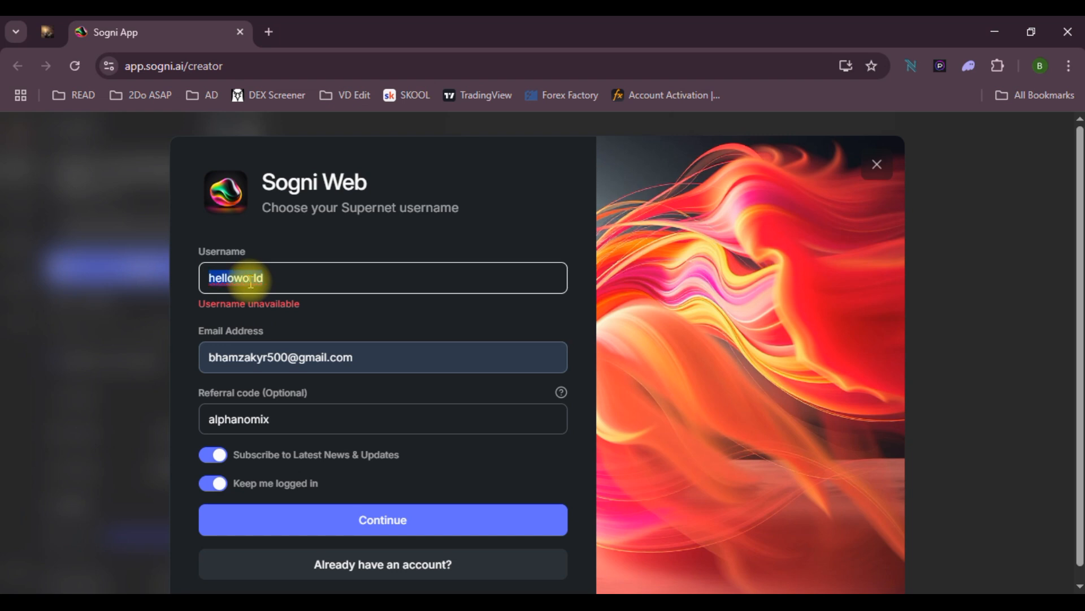
type("helloalpha")
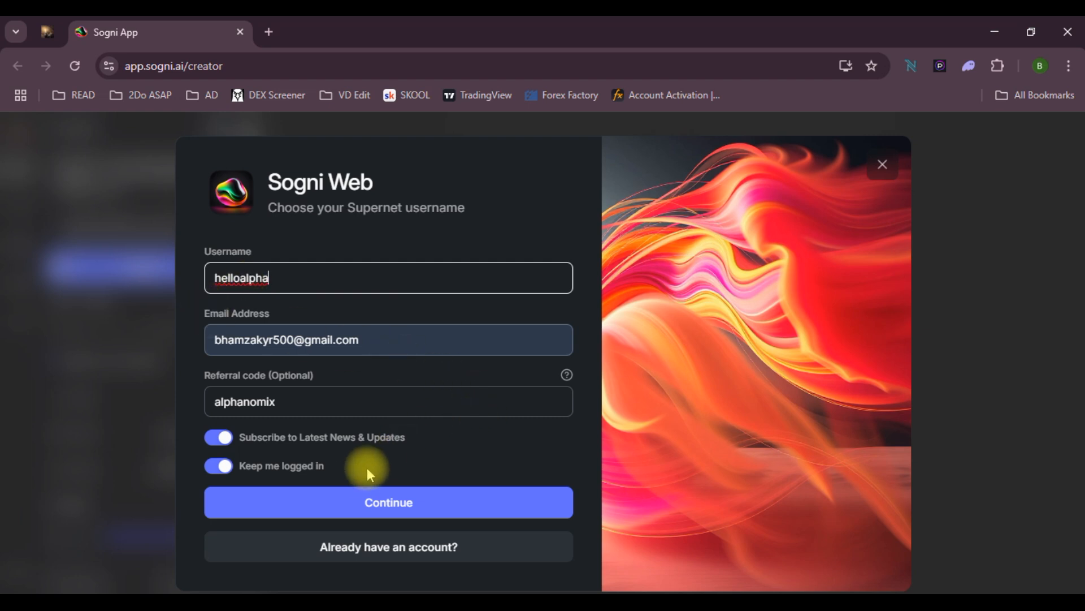
left_click(363, 502)
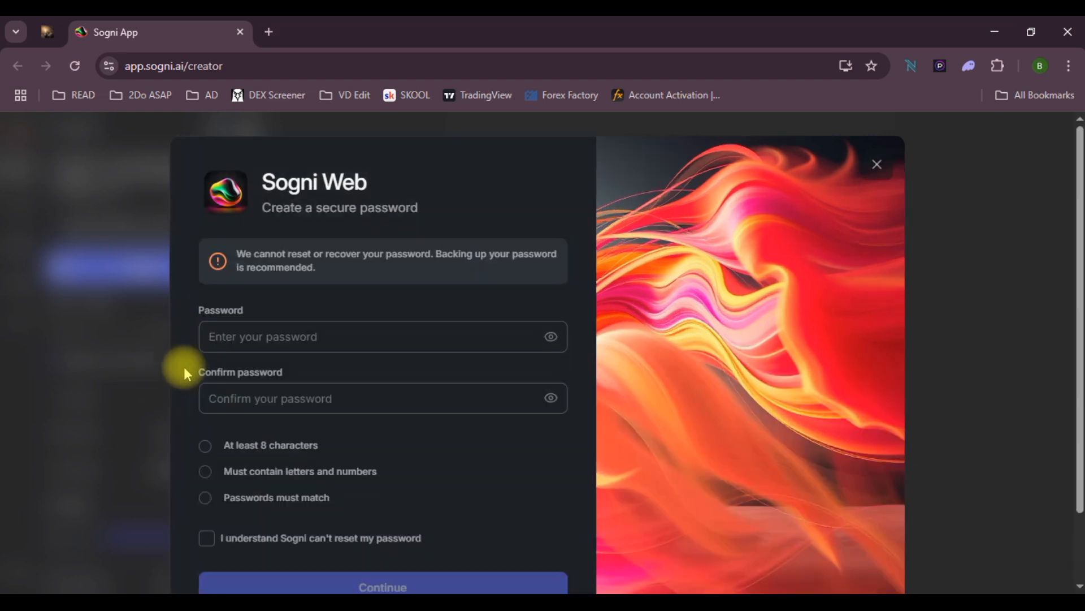
Enter and confirm a password, acknowledge it can't be reset, and create the Sogni account
left_click(242, 336)
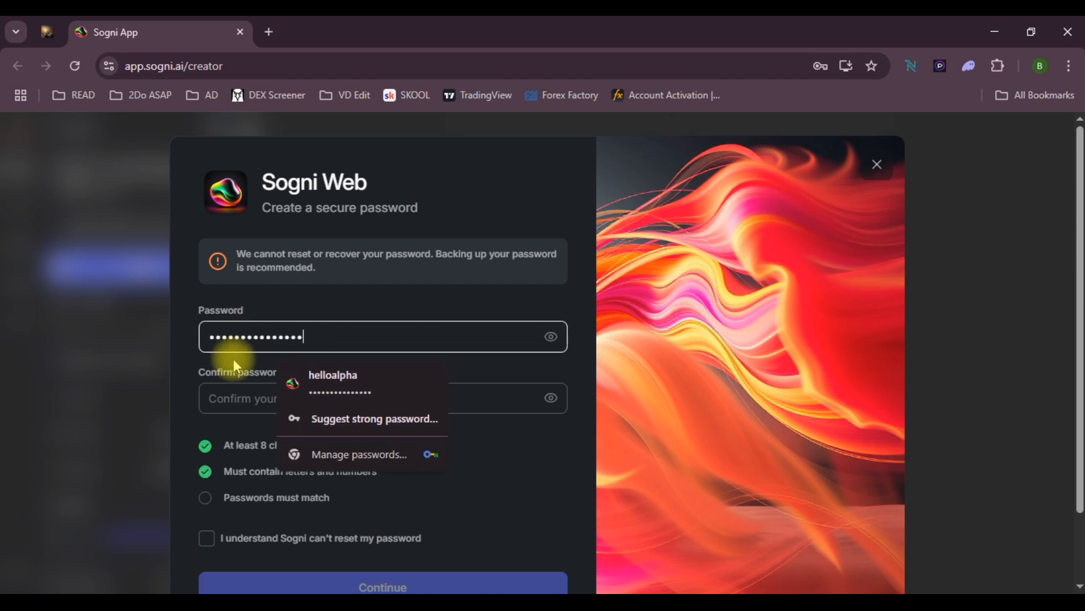
left_click(226, 396)
key("ctrl+v")
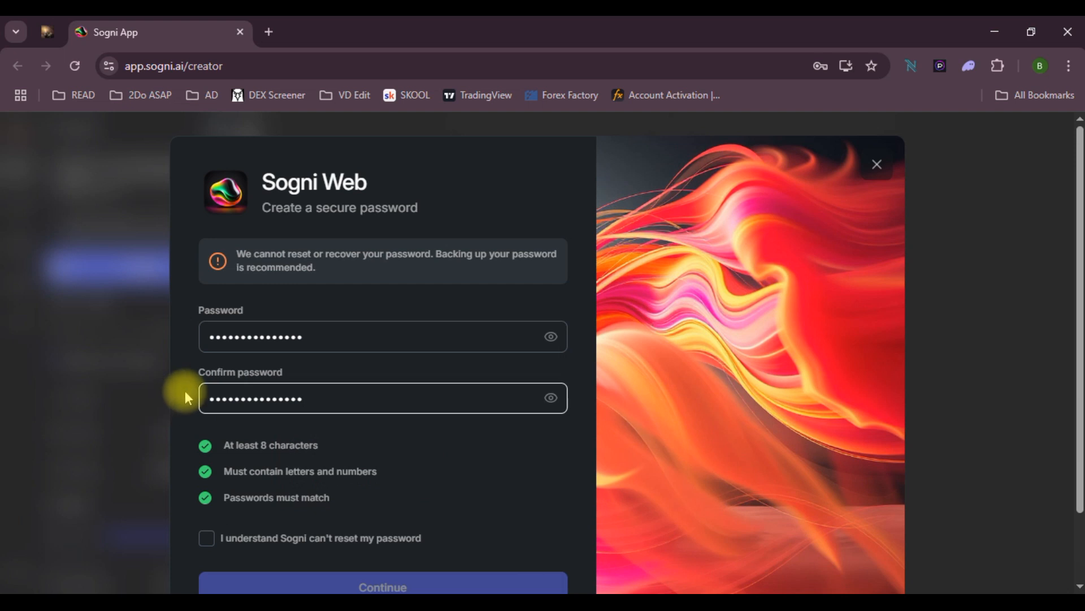
scroll(189, 390, "down", 2)
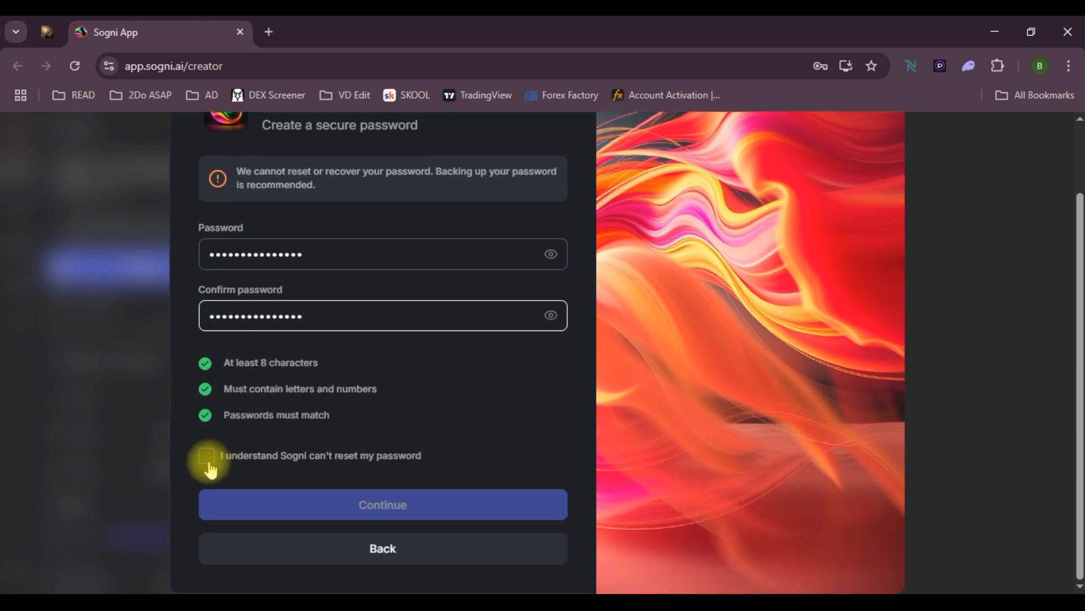
left_click(207, 463)
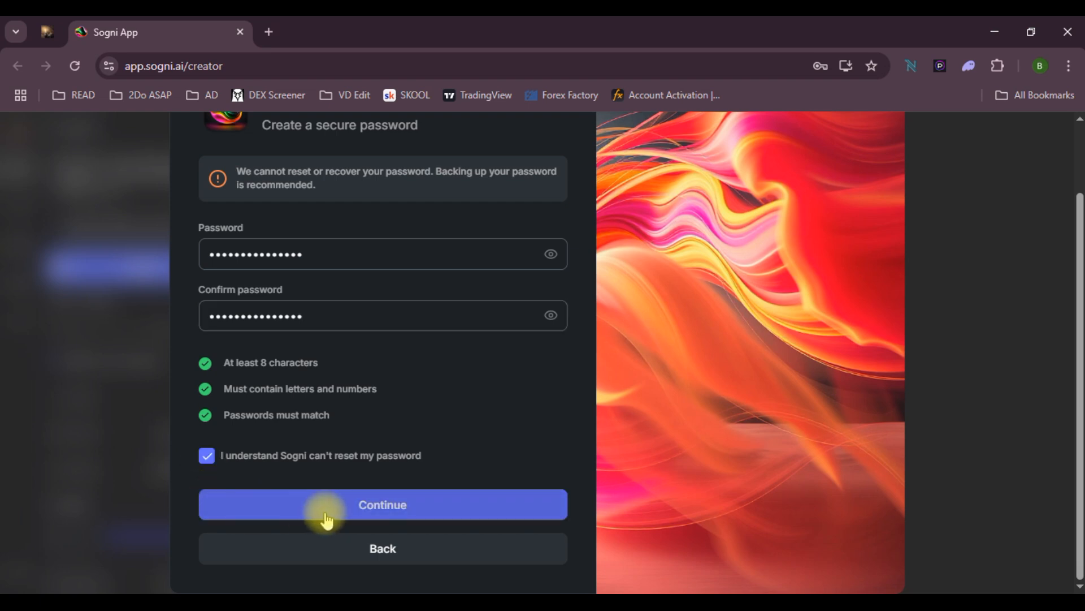
left_click(324, 509)
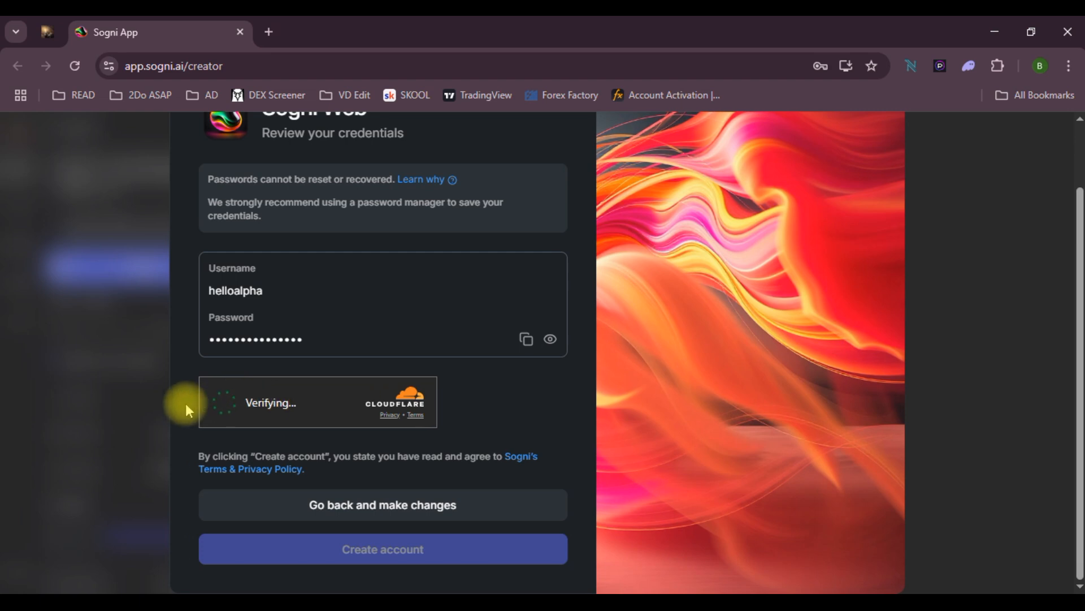
left_click(372, 554)
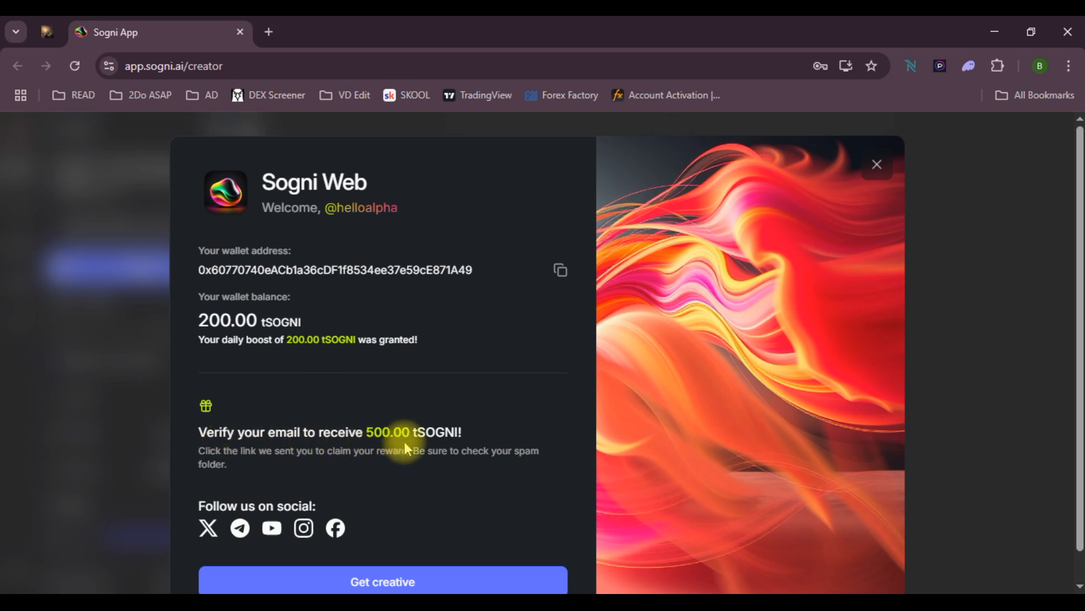
Open Gmail in a new browser tab through the Google apps grid
left_click(269, 32)
left_click(183, 67)
left_click(1073, 265)
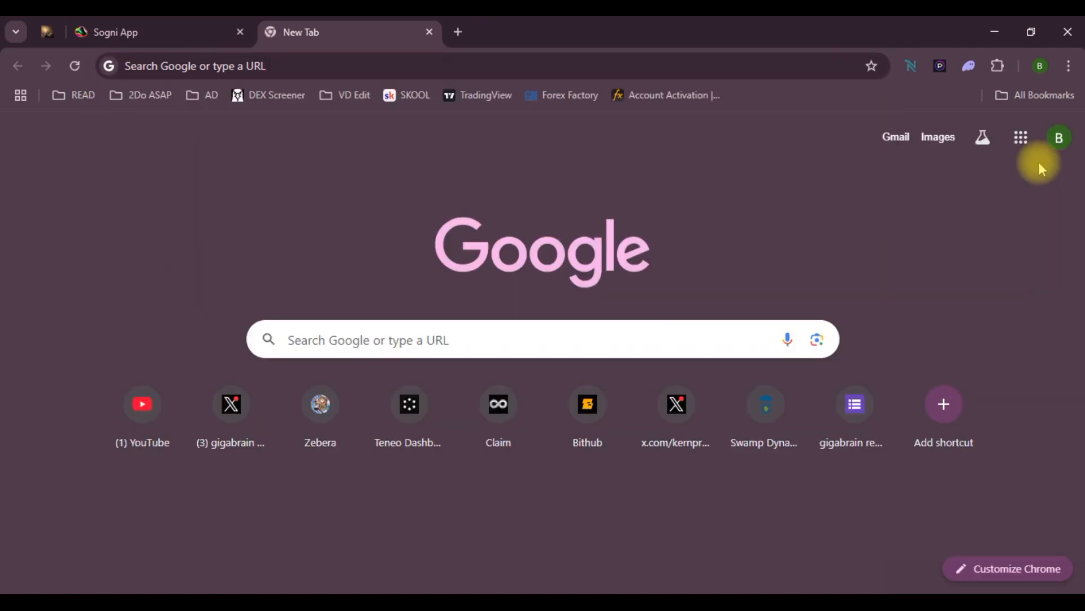
left_click(1021, 137)
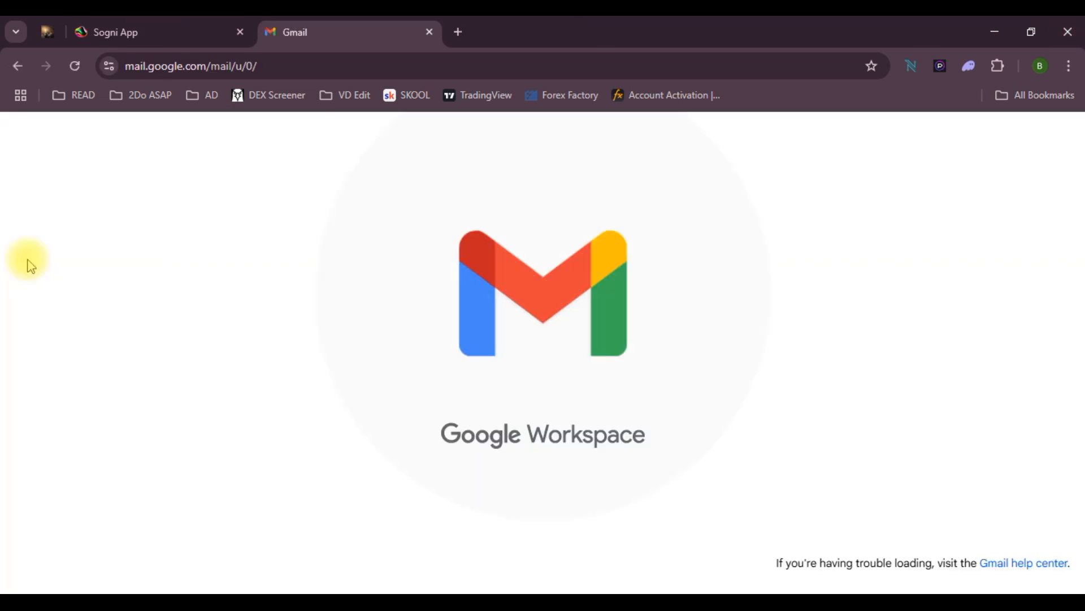
Verify the Sogni e-mail, then follow Claim Discord Role to accept the Sogni.ai server invite
scroll(673, 516, "down", 3)
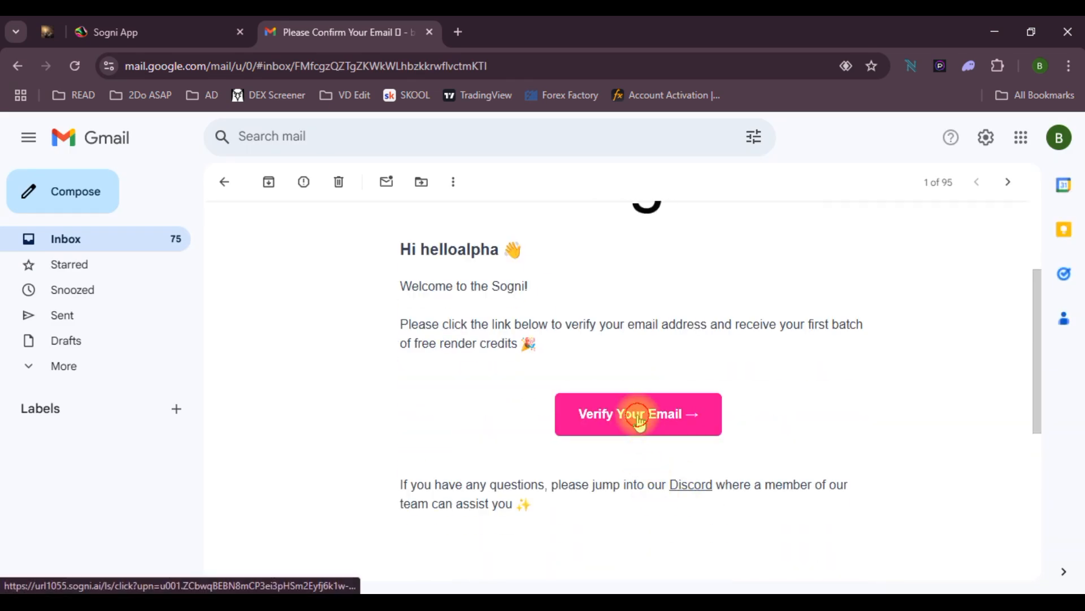
left_click(638, 418)
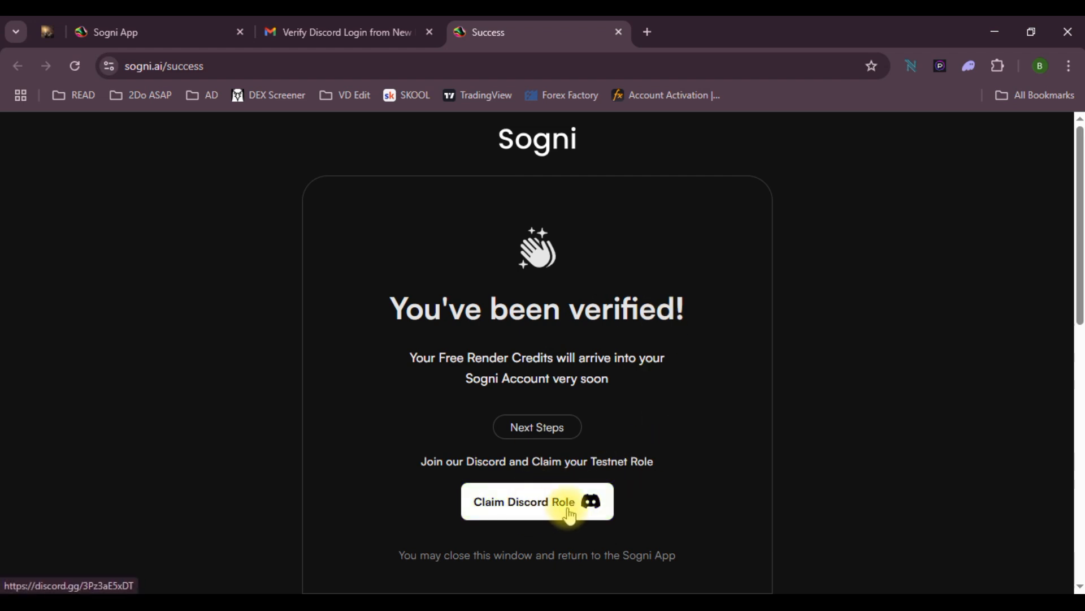
left_click_drag(595, 461, 641, 466)
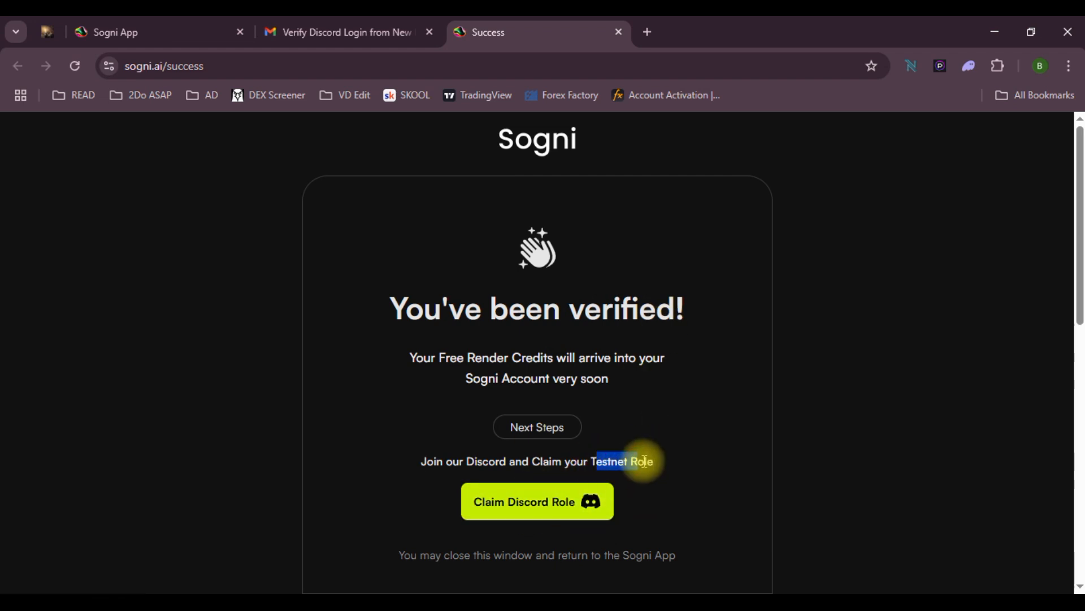
left_click(640, 462)
left_click(562, 501)
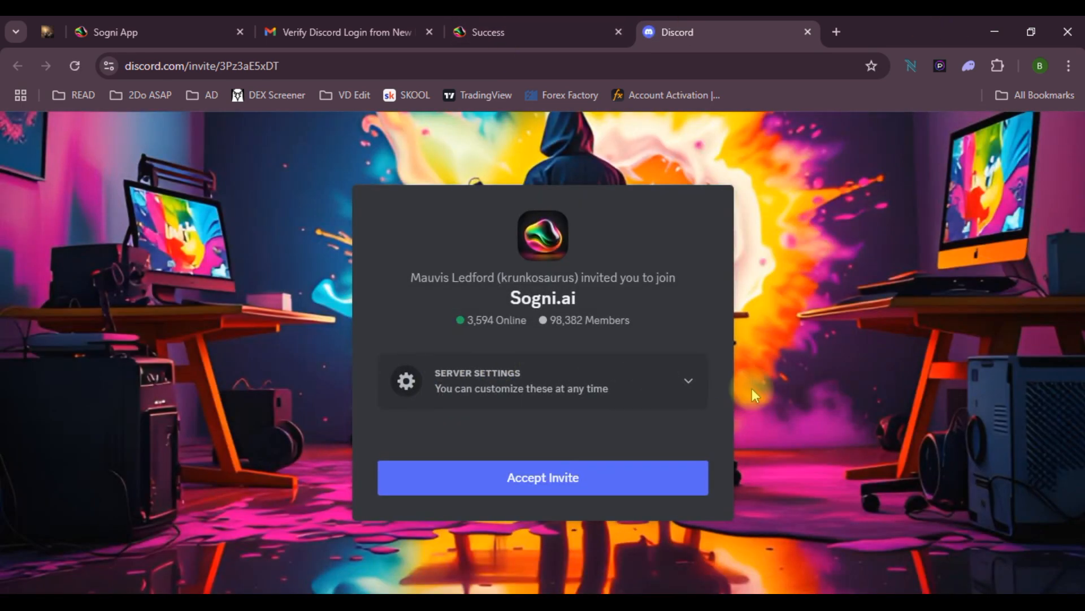
left_click(531, 474)
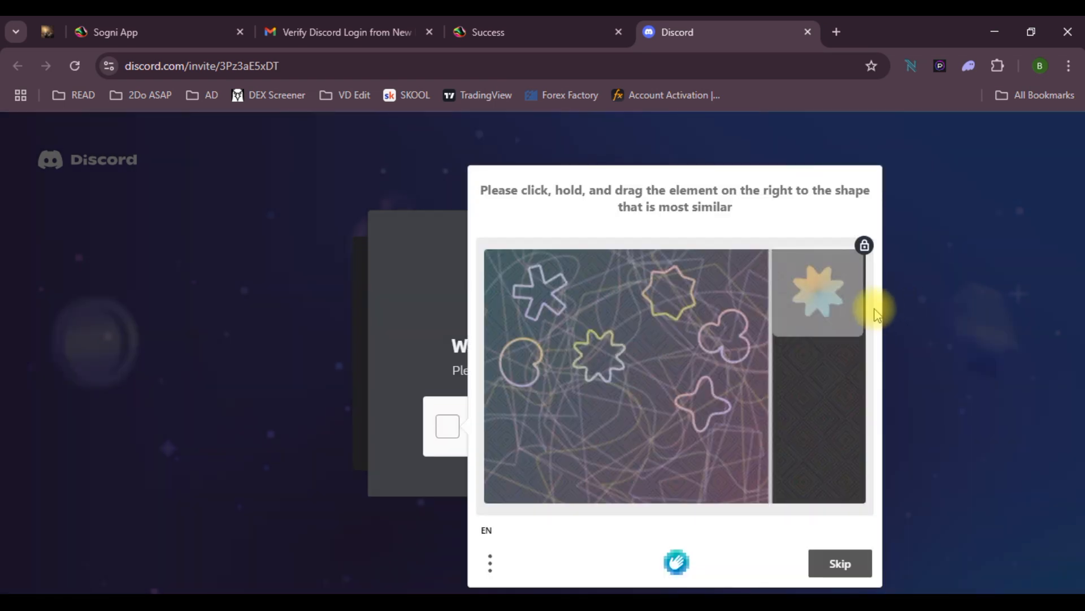
Drag the star tile onto the matching star shape and submit the captcha
left_click_drag(828, 301, 609, 355)
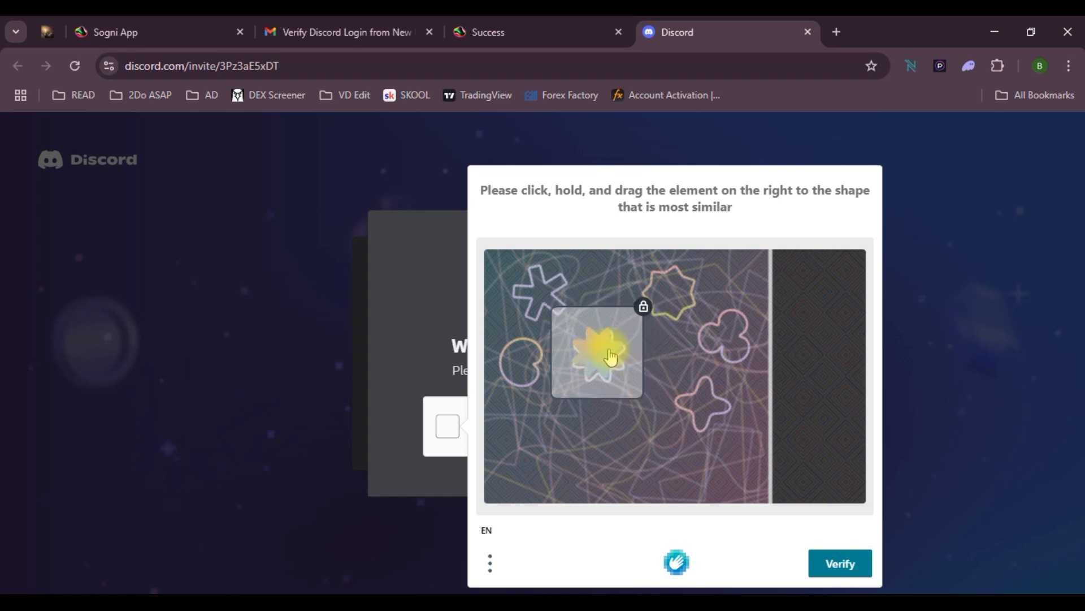
left_click(838, 565)
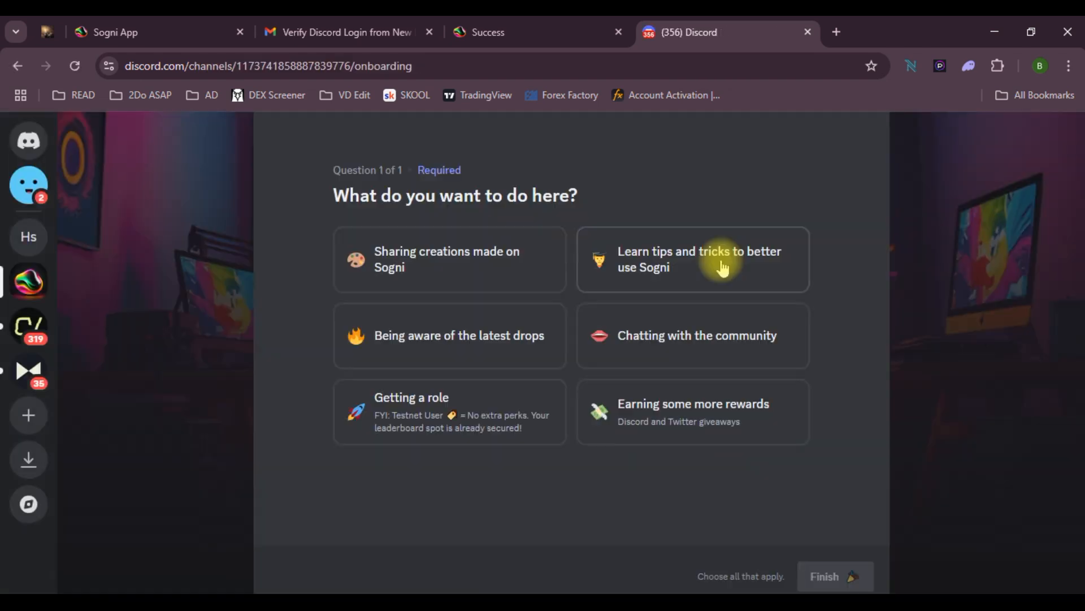
Select all six onboarding interests, finish, and step through the welcome screens
left_click(714, 262)
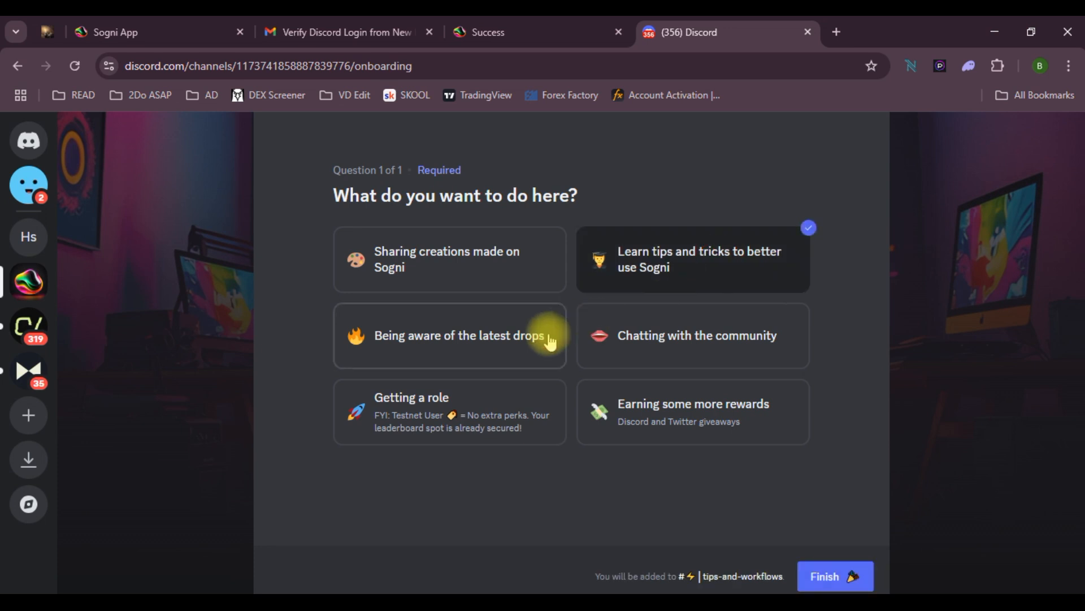
left_click(550, 339)
left_click(501, 416)
left_click(687, 425)
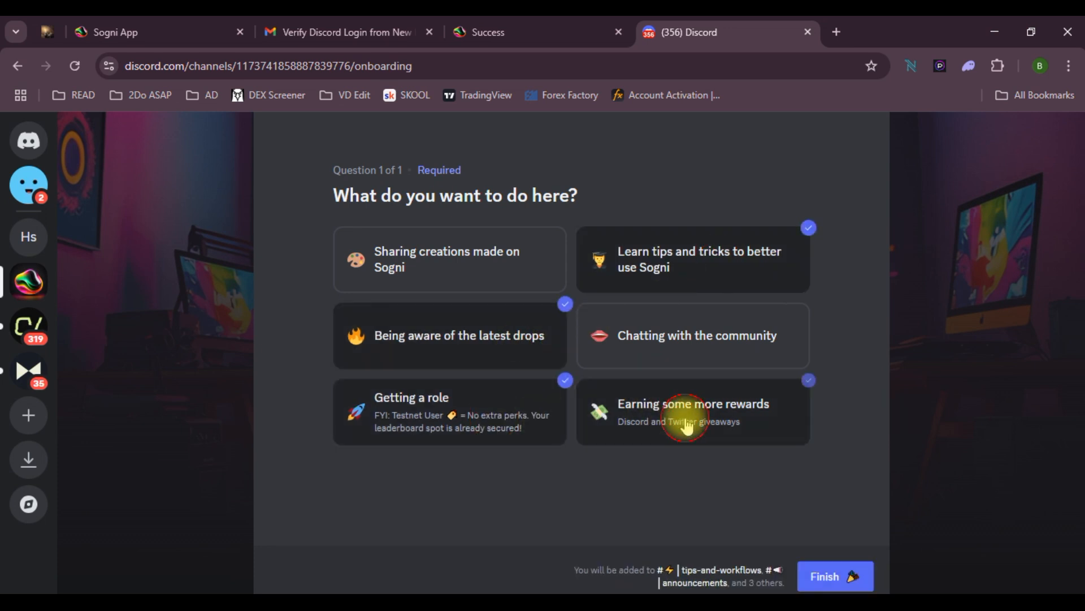
left_click(715, 349)
left_click(513, 270)
left_click(850, 576)
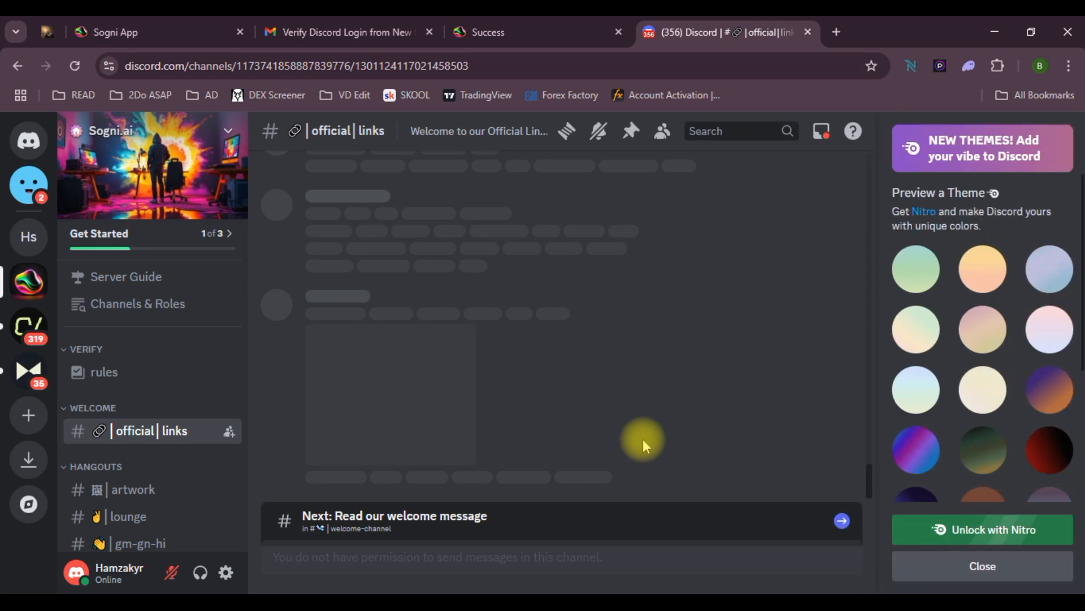
left_click(529, 534)
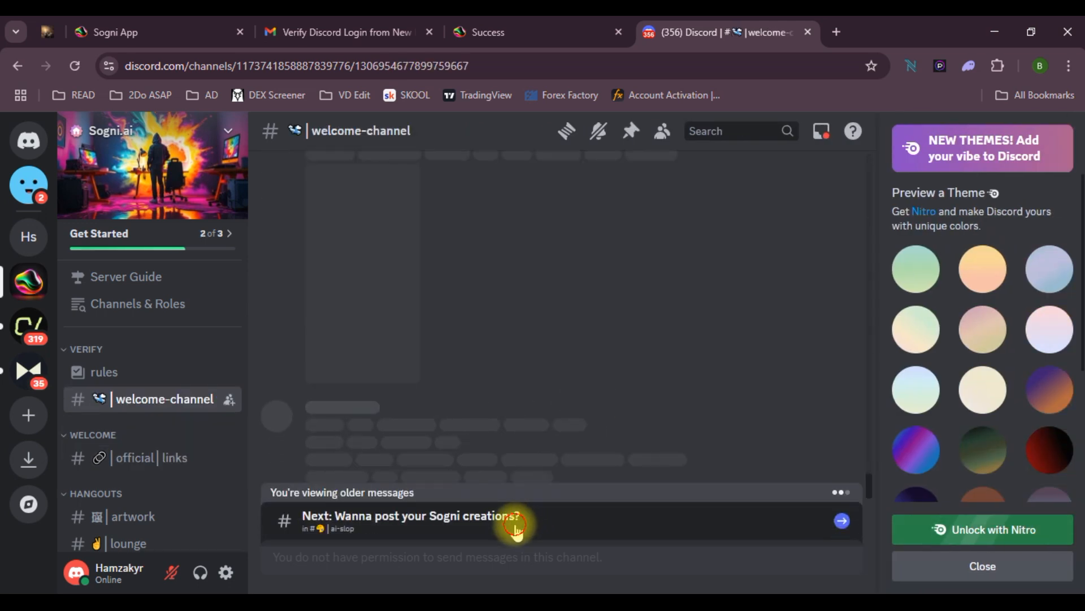
left_click(516, 528)
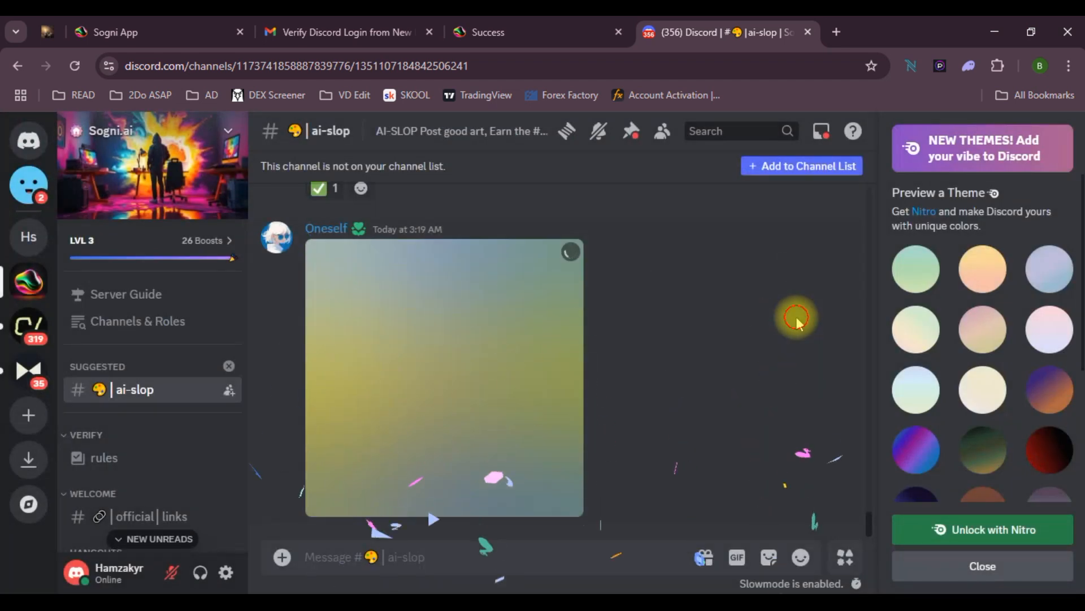
Post 'gm' in the gm-gn-hi channel and check MEE6's testnet role reply
scroll(161, 480, "down", 3)
left_click(144, 476)
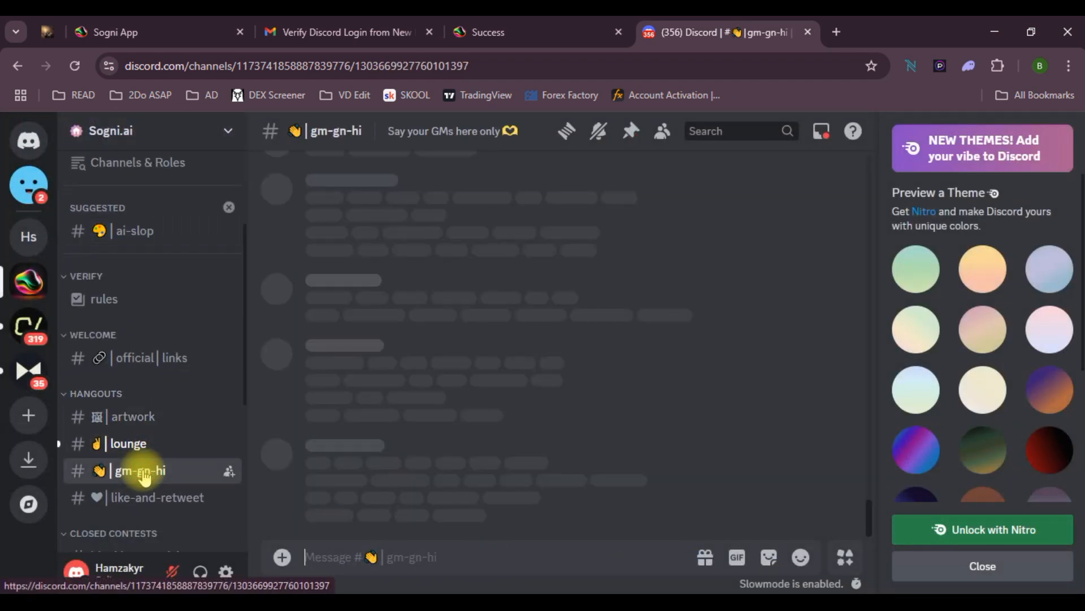
type("gm")
key("Return")
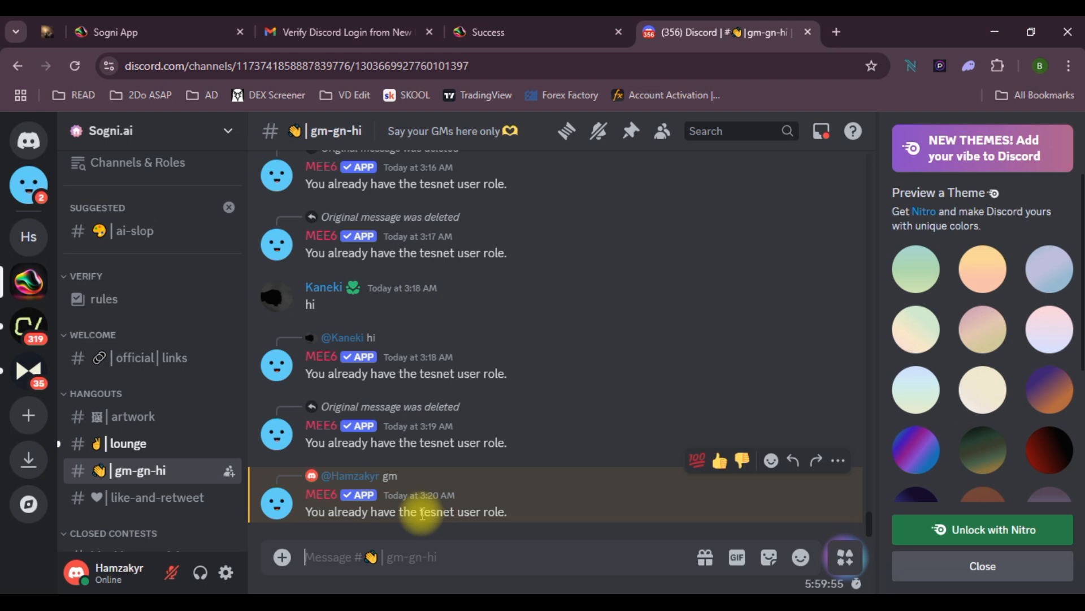
left_click_drag(422, 513, 486, 512)
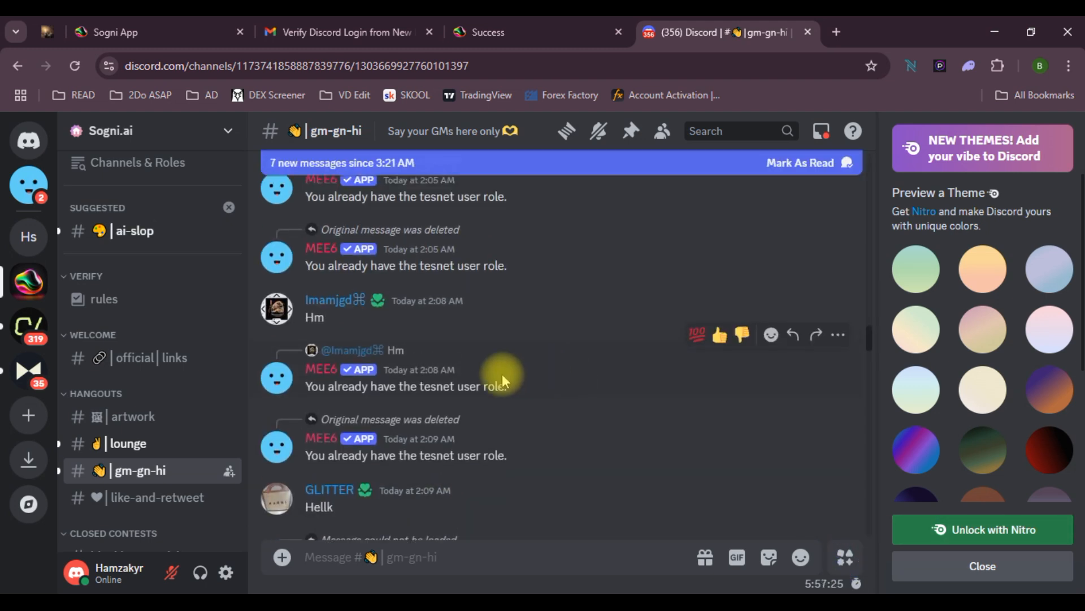
scroll(495, 374, "up", 5)
scroll(487, 373, "down", 3)
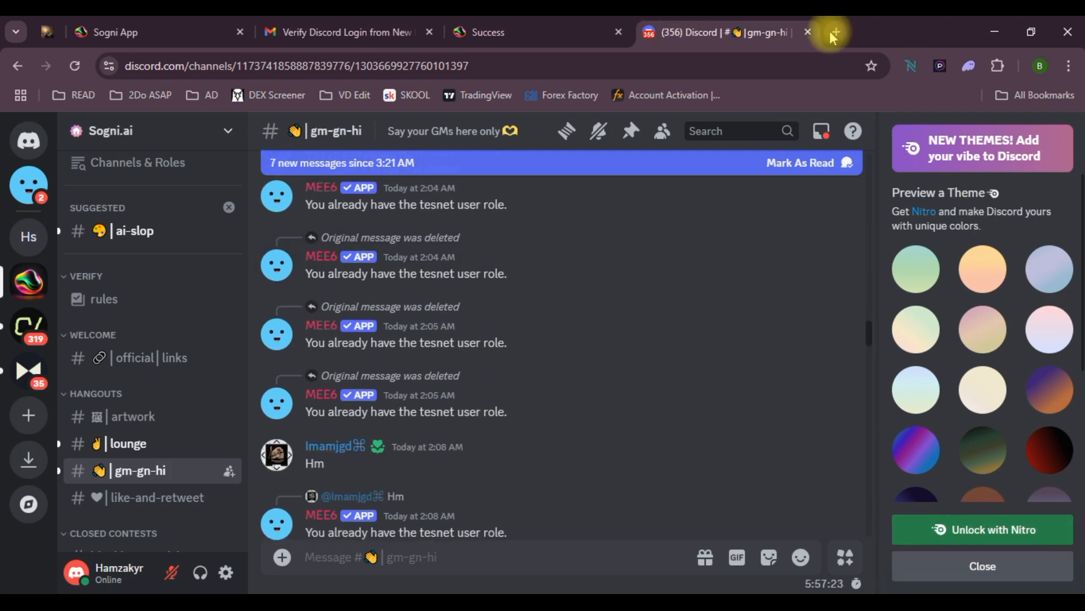
Close the Discord tab, follow Sogni.ai on X, then close the X and Gmail tabs
left_click(809, 32)
scroll(520, 485, "down", 5)
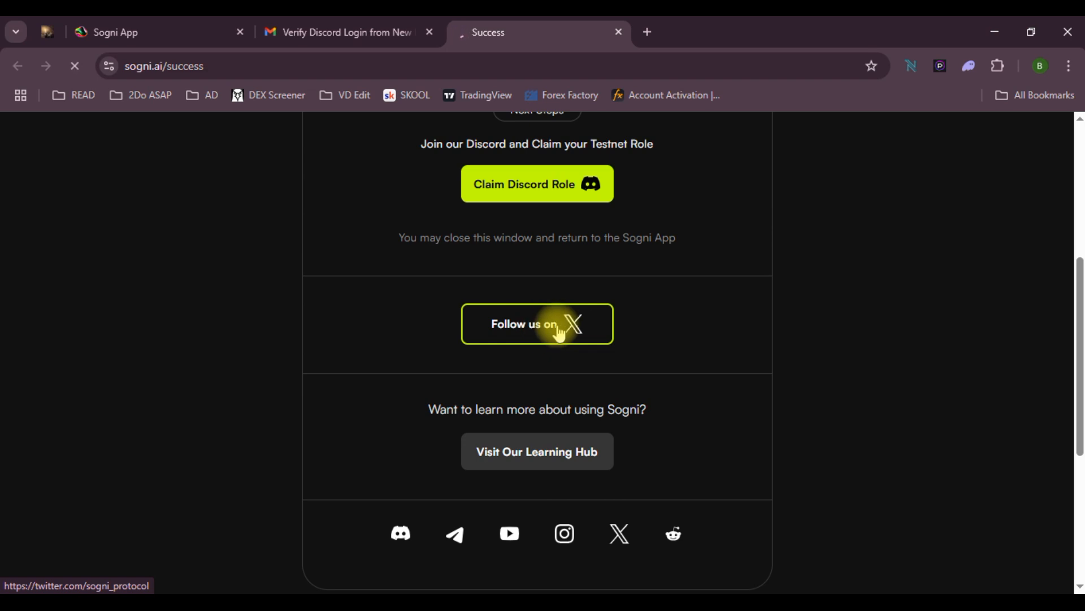
left_click(158, 31)
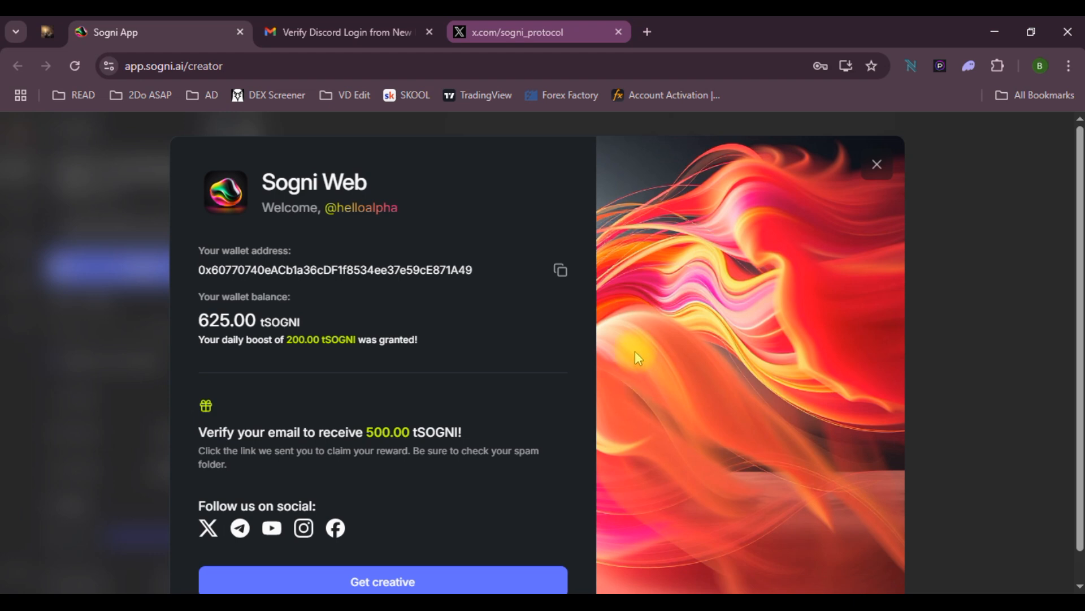
left_click(544, 36)
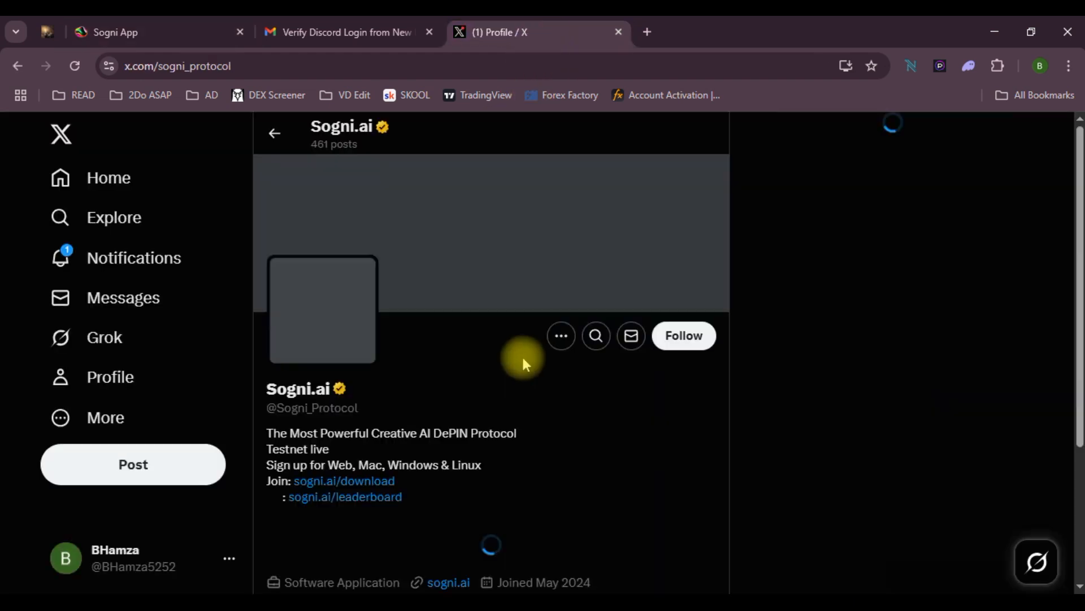
left_click(685, 342)
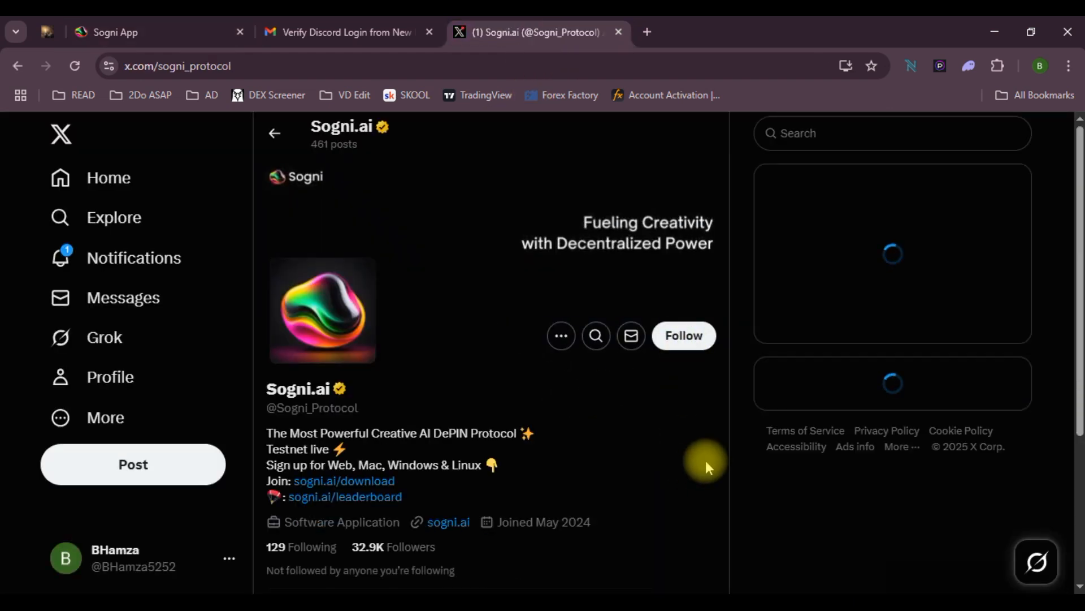
left_click(619, 32)
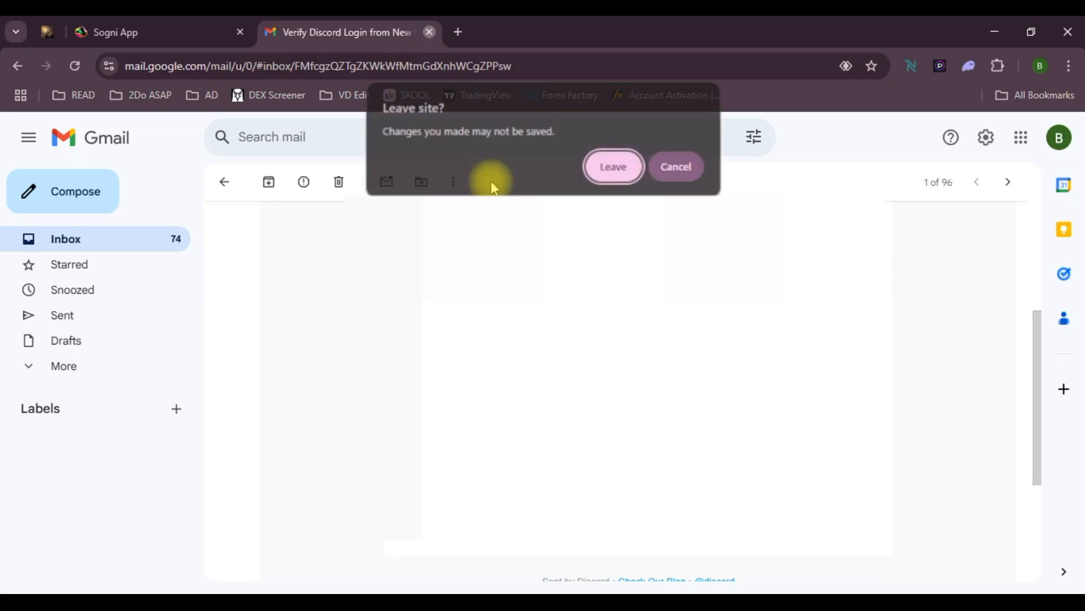
left_click(616, 166)
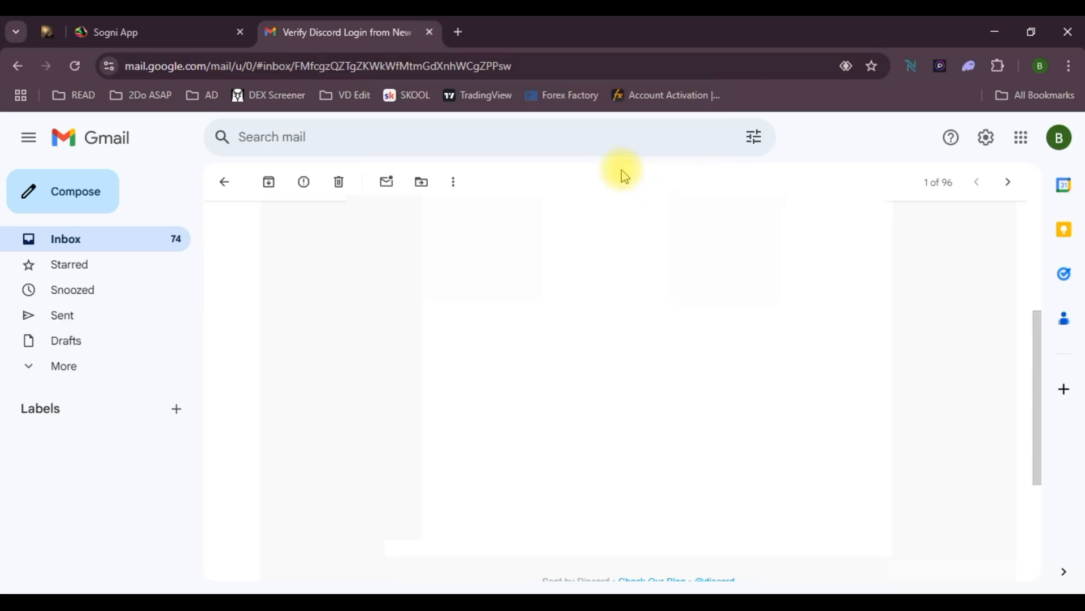
Check the 625.00 tSOGNI wallet balance and dismiss the welcome panel to enter the creator
left_click_drag(201, 320, 298, 322)
left_click(310, 322)
scroll(830, 560, "down", 1)
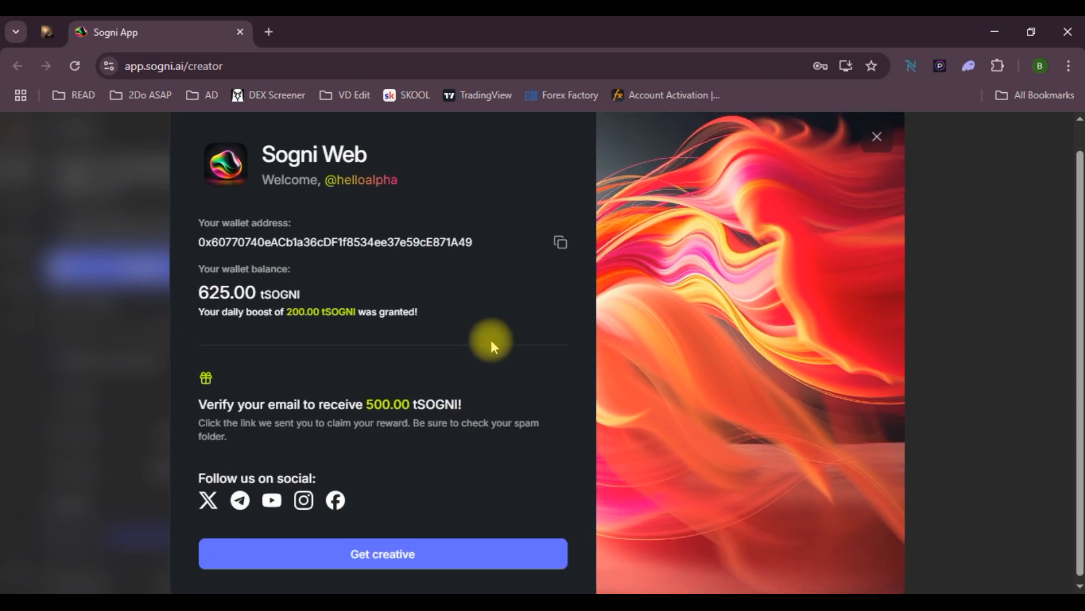
left_click(388, 547)
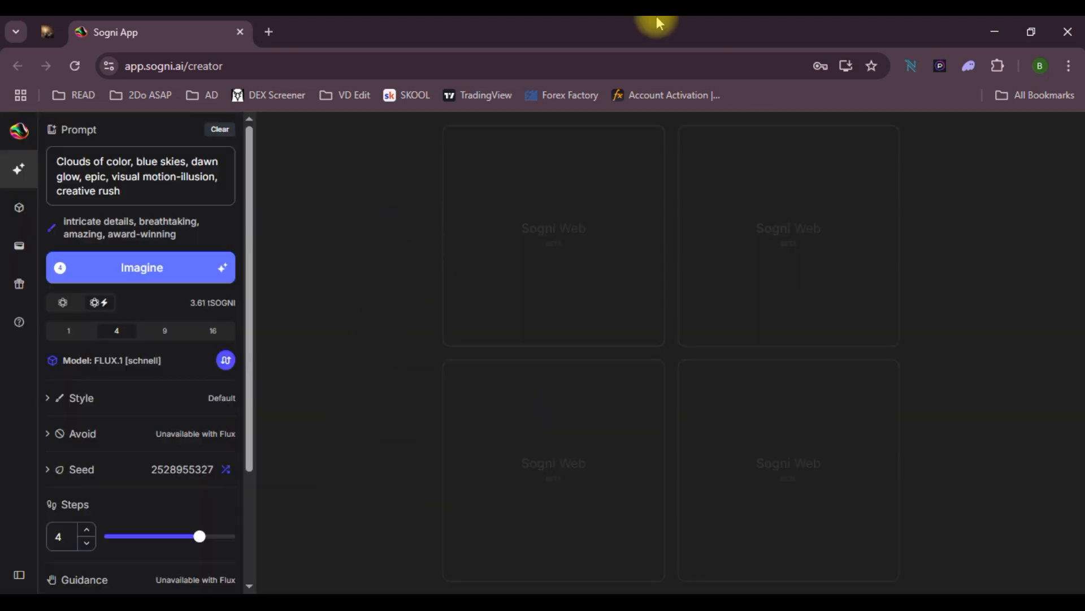
key("alt+Tab")
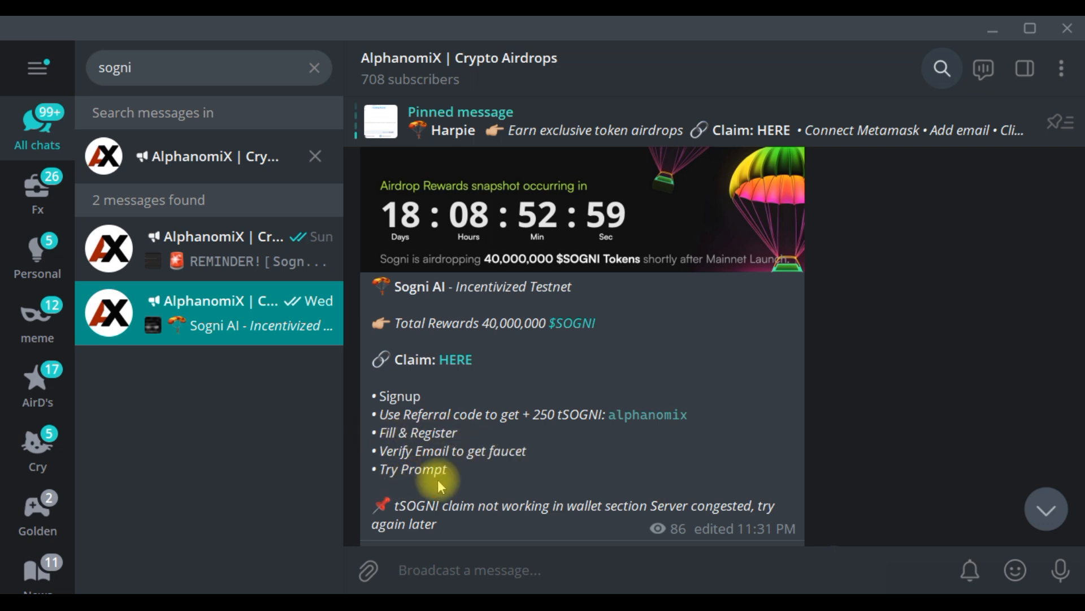
left_click_drag(448, 470, 409, 473)
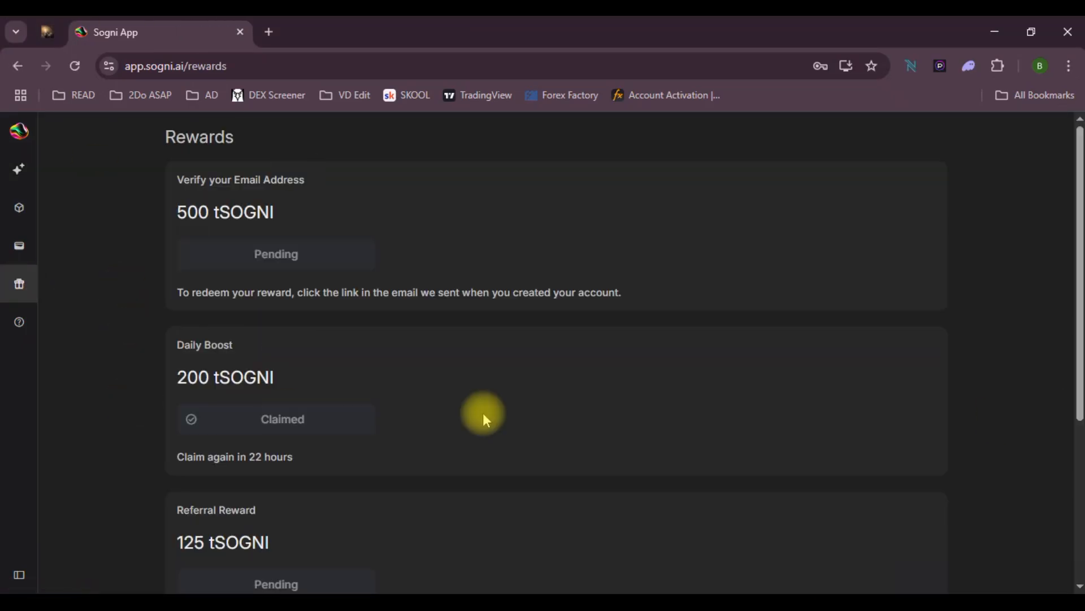
Review the 200 tSOGNI daily boost and 125 tSOGNI referral reward, then copy the referral code
left_click_drag(178, 375, 301, 384)
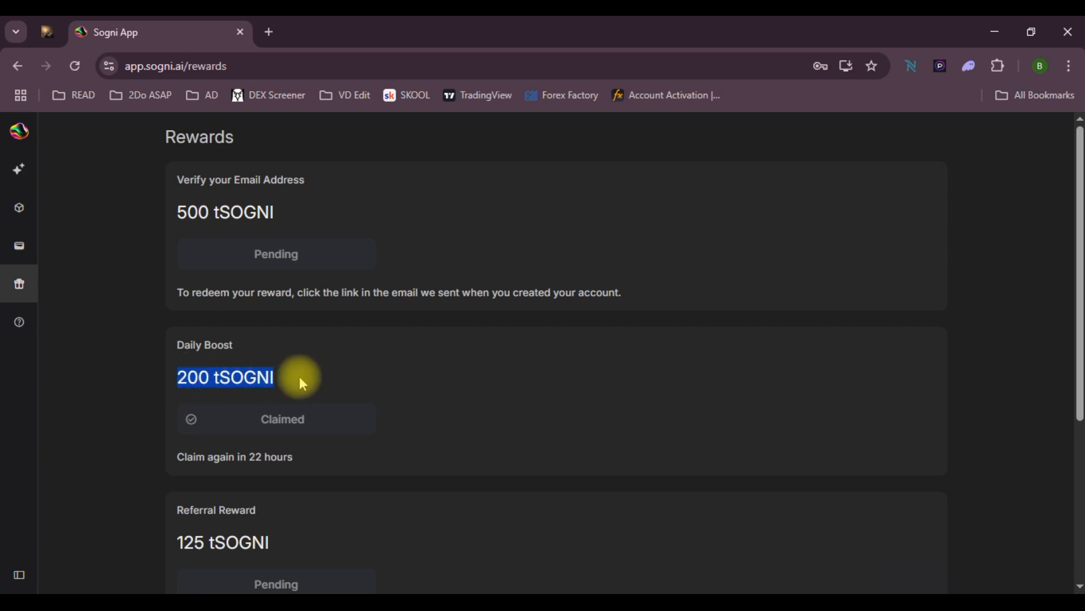
left_click(483, 402)
scroll(510, 409, "down", 5)
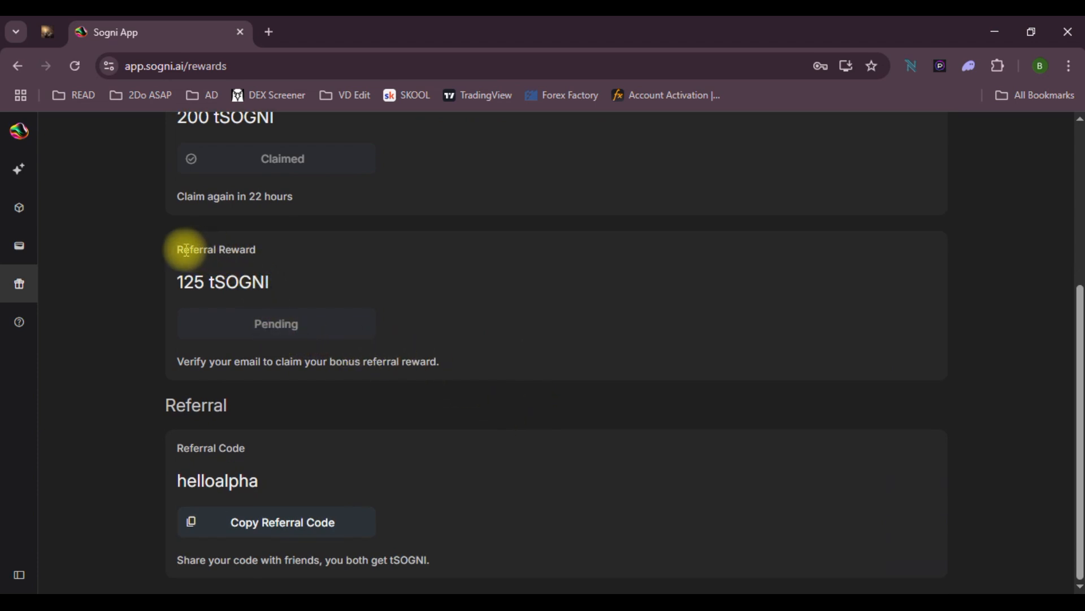
left_click_drag(178, 249, 262, 250)
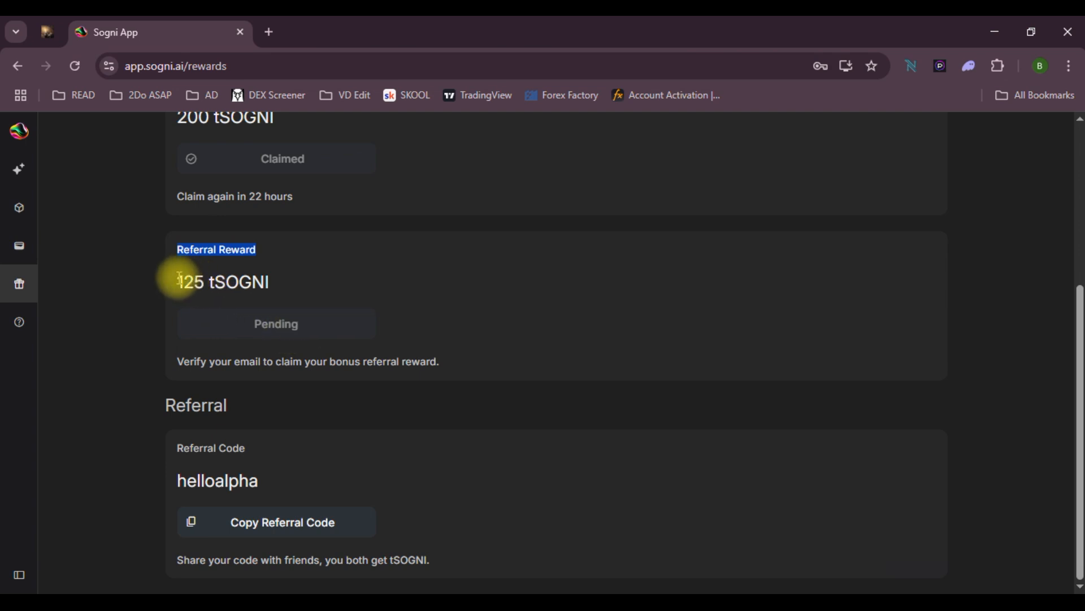
left_click_drag(179, 280, 285, 284)
left_click(265, 286)
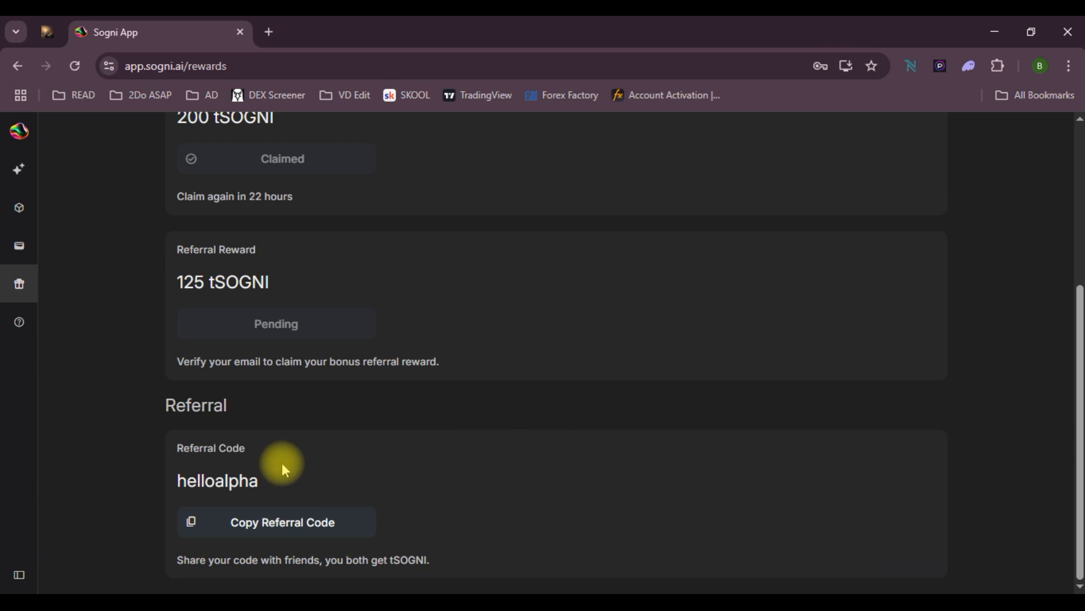
left_click(191, 524)
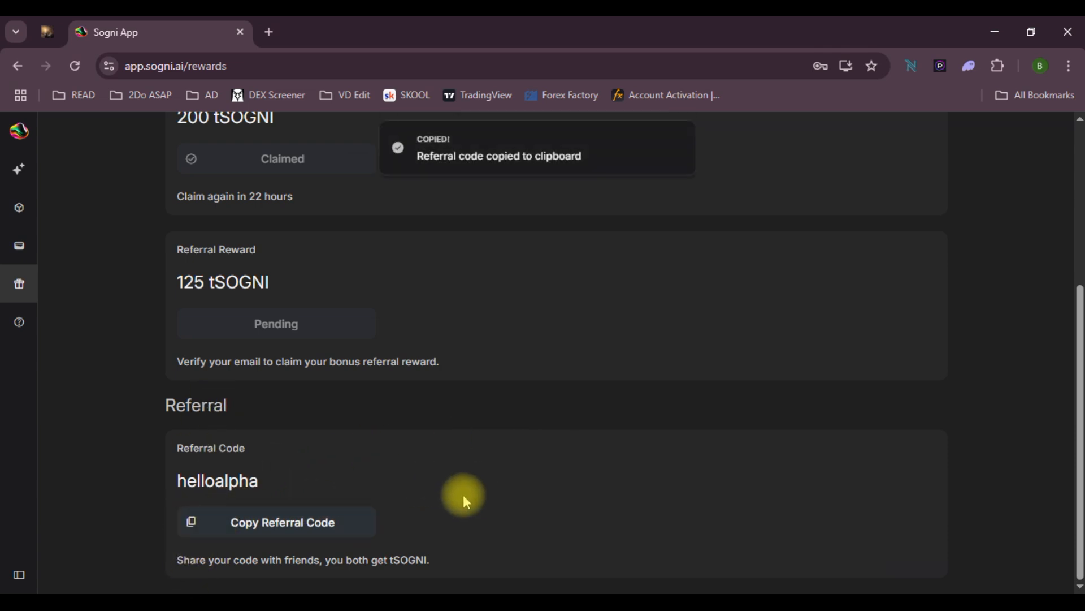
Check the email verification reward and the 625.00 tSOGNI wallet balance, then return to the creator
scroll(463, 494, "up", 5)
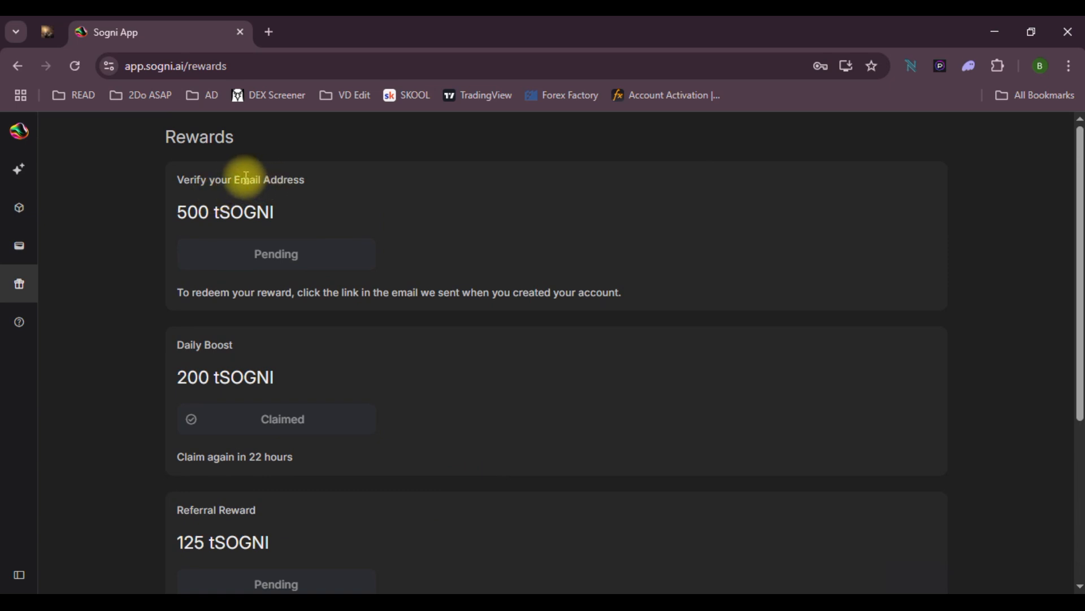
left_click_drag(246, 177, 326, 191)
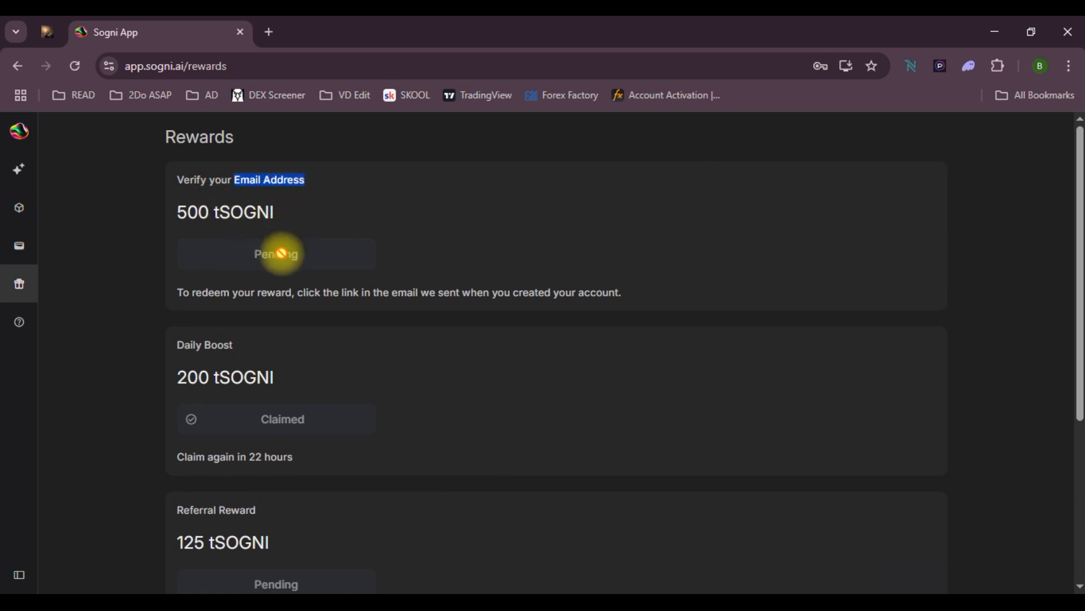
scroll(425, 393, "down", 2)
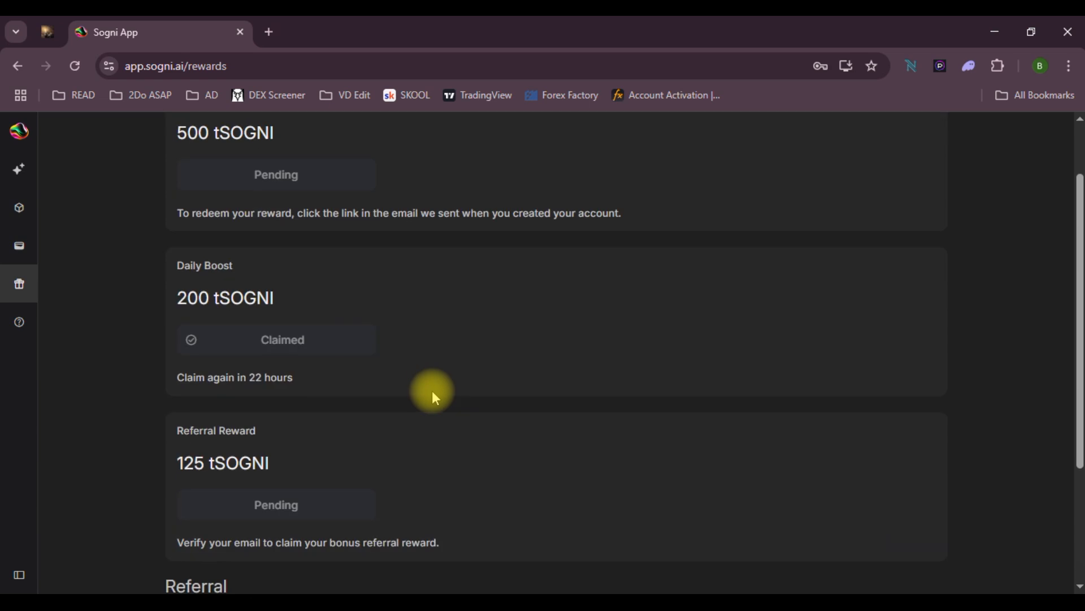
scroll(432, 391, "up", 2)
left_click(19, 249)
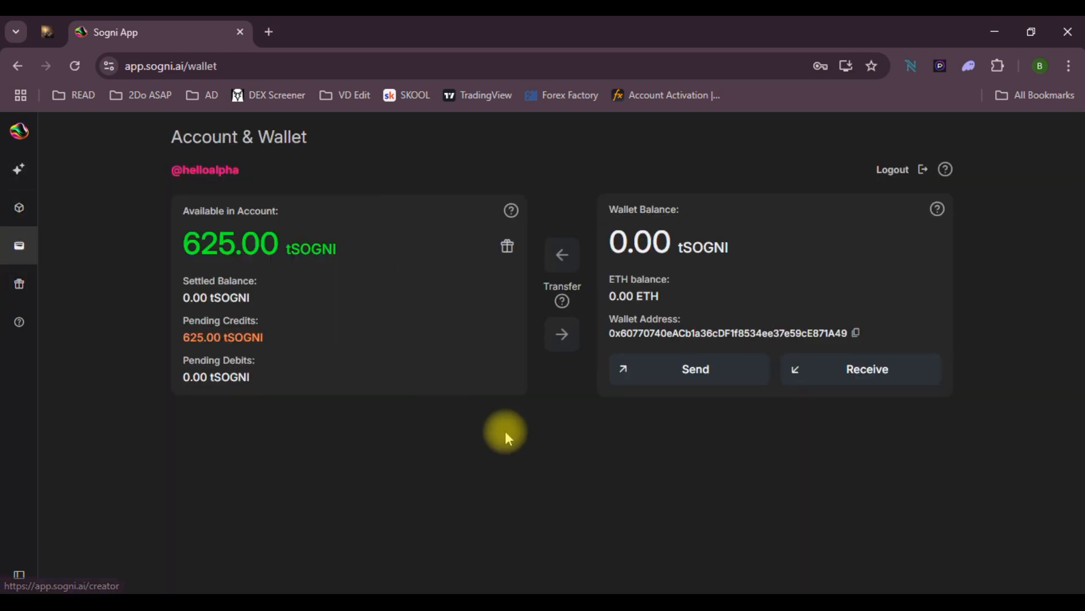
left_click_drag(182, 245, 357, 253)
left_click(266, 243)
left_click(19, 173)
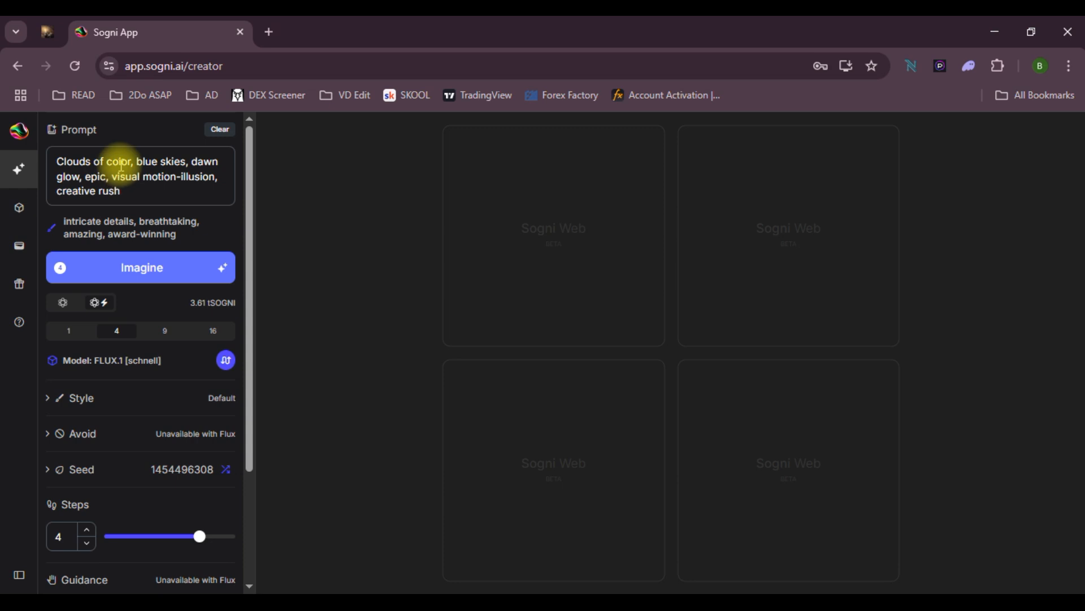
Start a generation and browse the Style presets, keeping Default
left_click(145, 270)
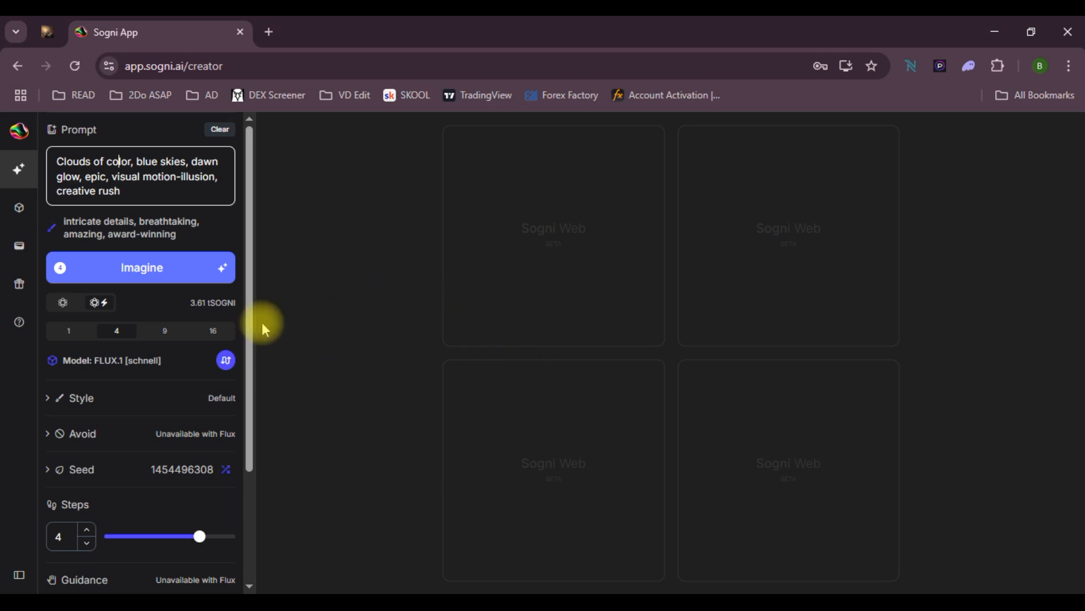
scroll(130, 419, "down", 3)
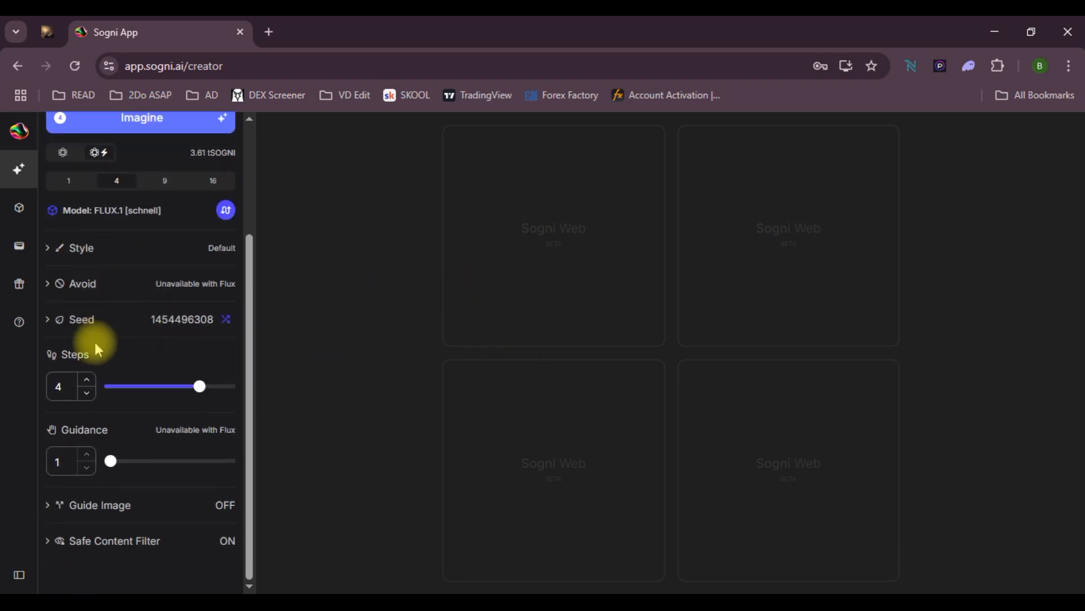
left_click(54, 255)
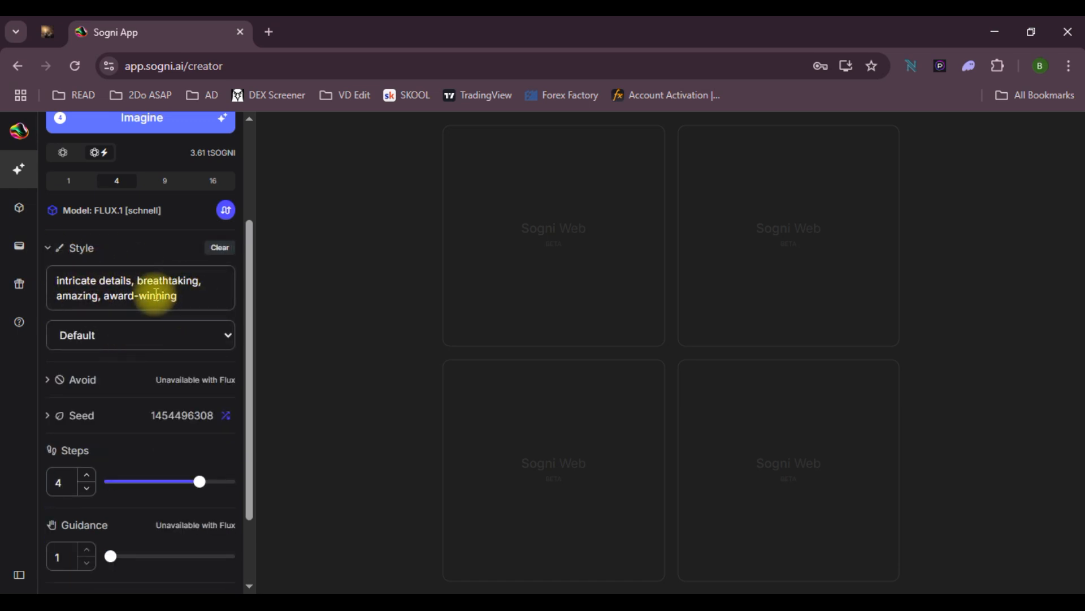
left_click(228, 336)
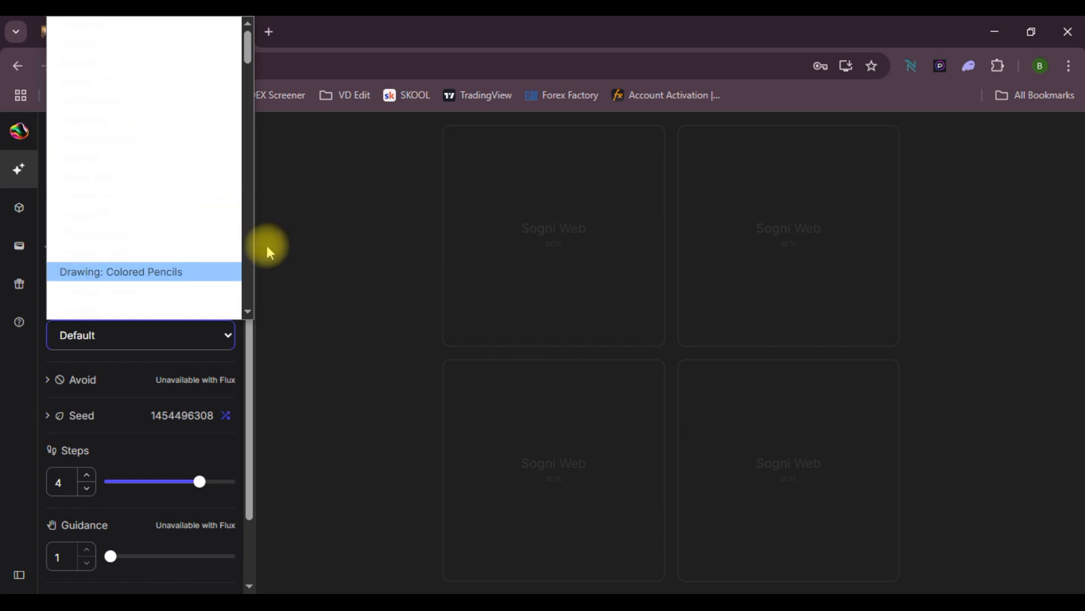
left_click(284, 243)
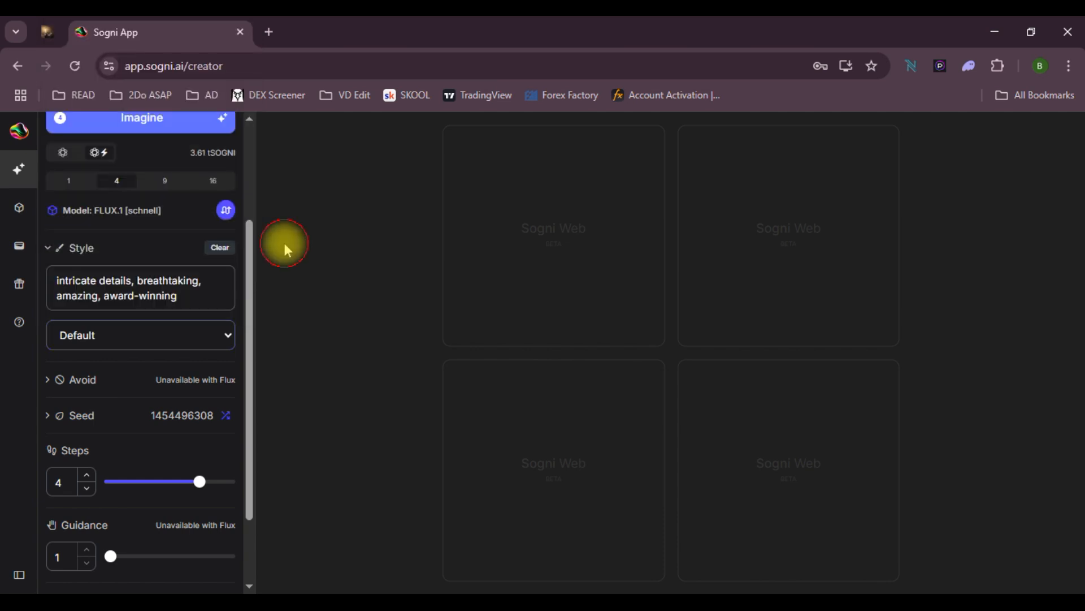
Expand the Avoid list and generate four images from the 'Clouds of color, blue skies' prompt
left_click(55, 385)
scroll(99, 428, "down", 2)
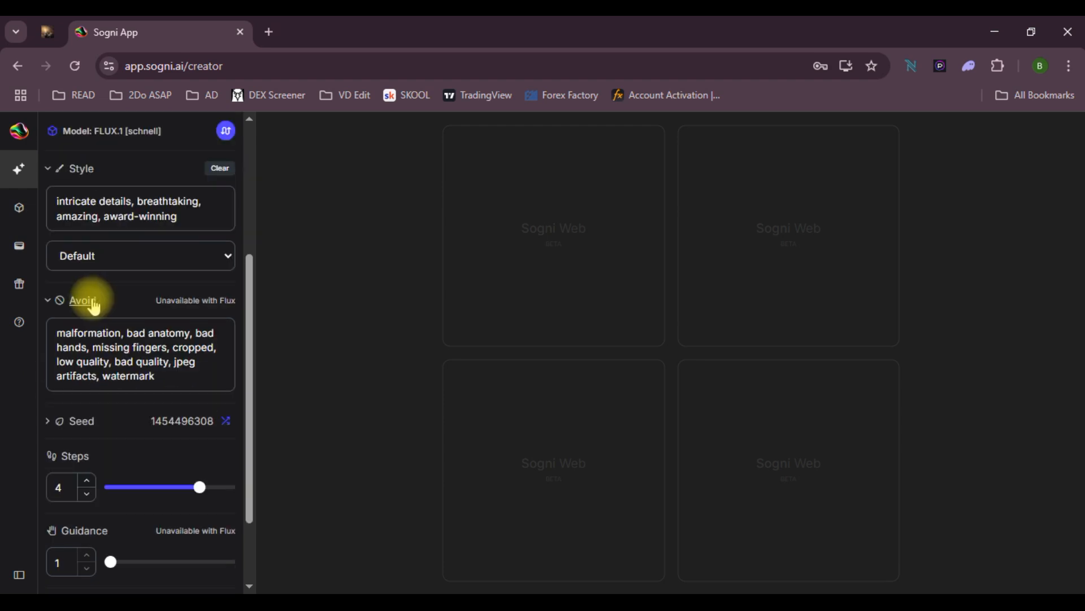
scroll(150, 368, "down", 2)
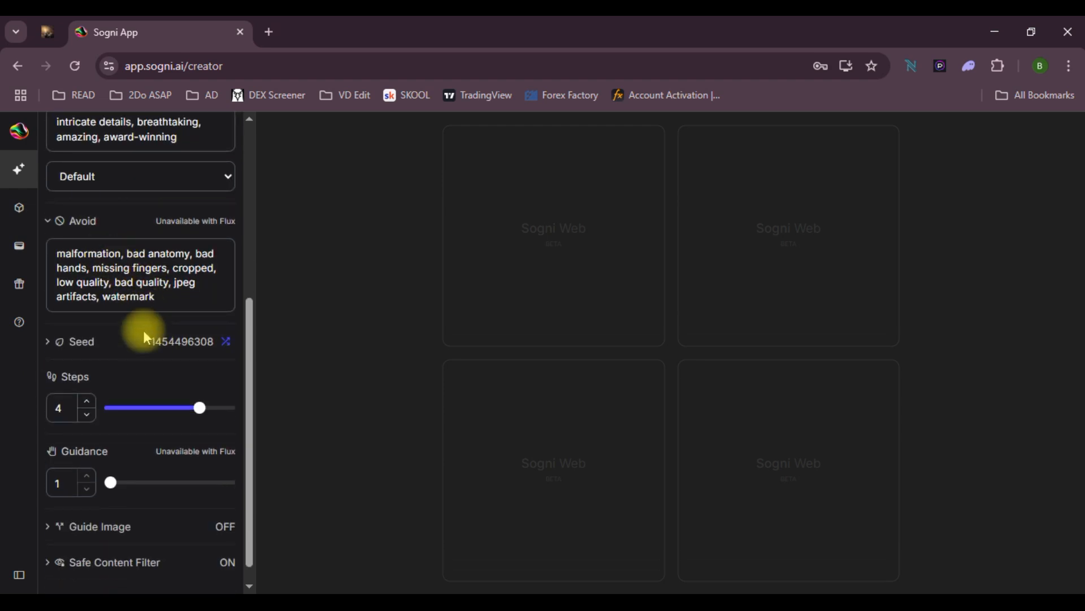
scroll(145, 365, "down", 1)
scroll(147, 342, "up", 6)
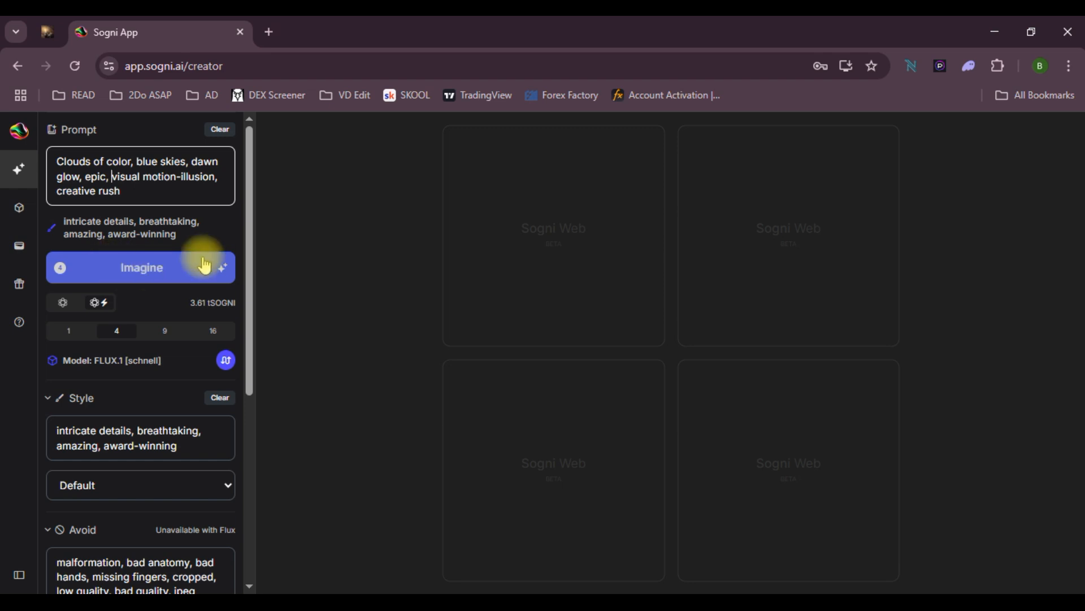
left_click(163, 259)
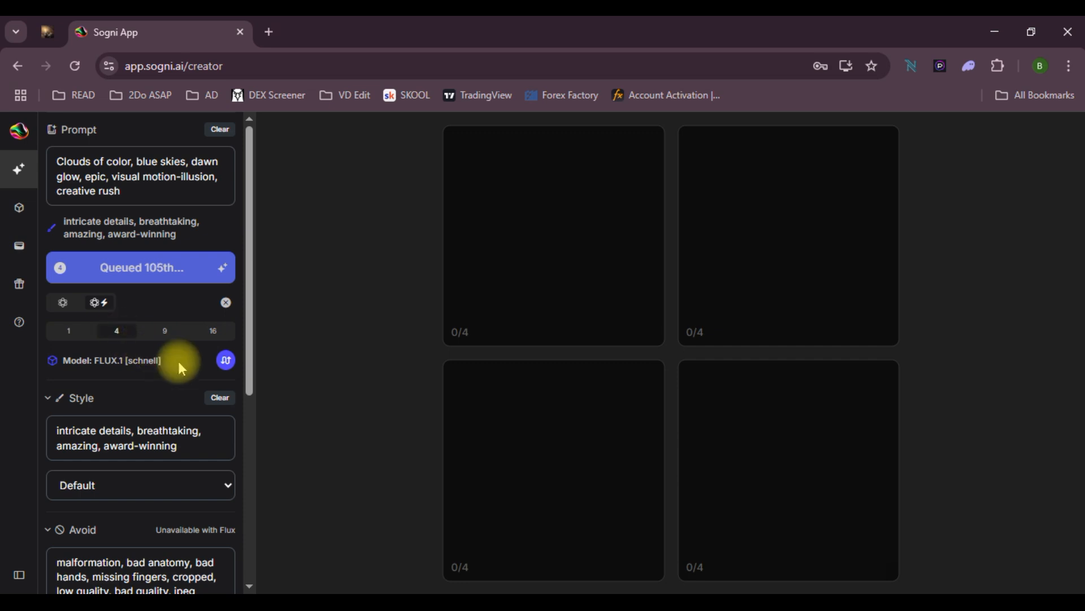
Switch to the Sogni App window of earlier images and open the Sogni AI Testnet page
scroll(175, 358, "down", 1)
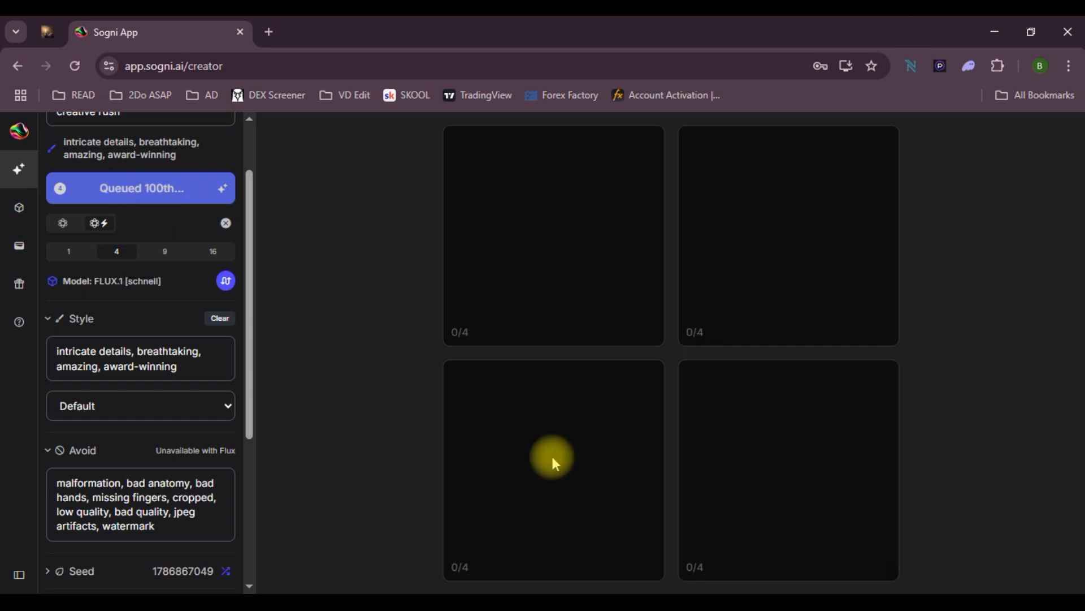
mouse_move(565, 592)
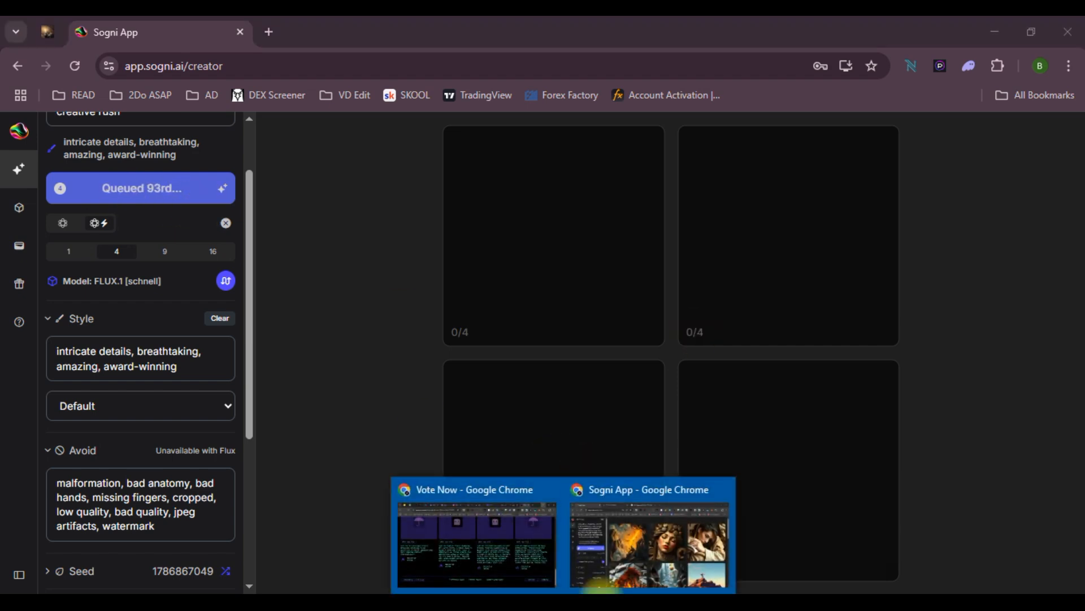
left_click(701, 534)
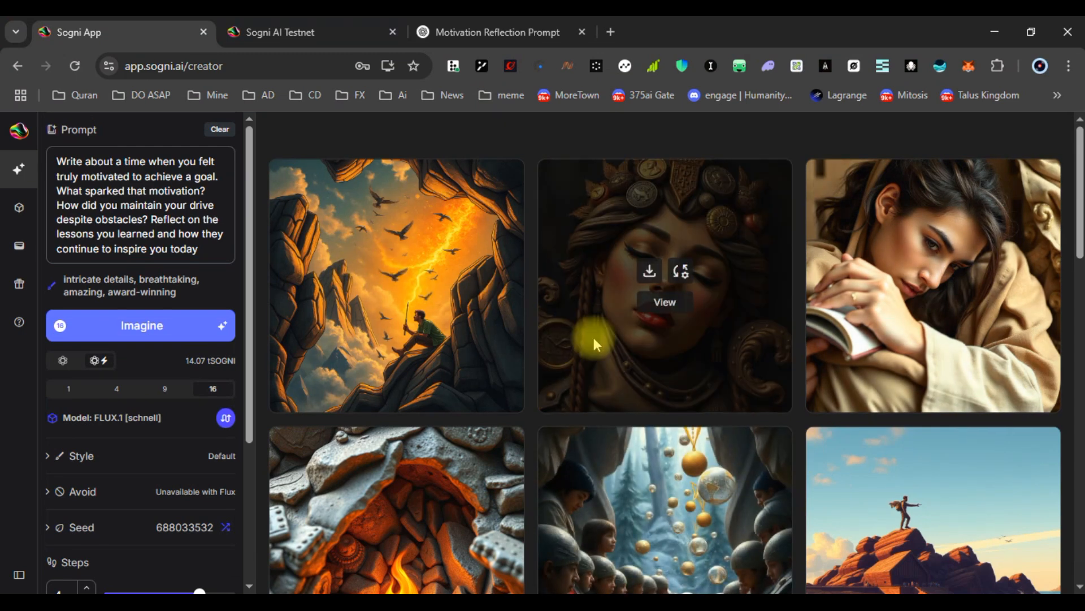
scroll(594, 337, "down", 3)
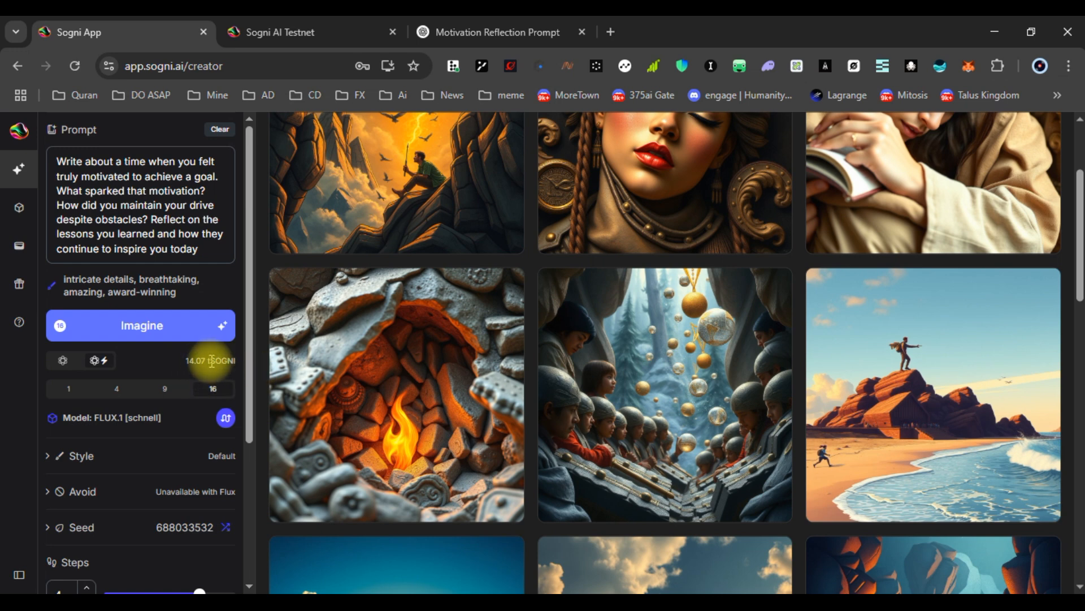
left_click(310, 29)
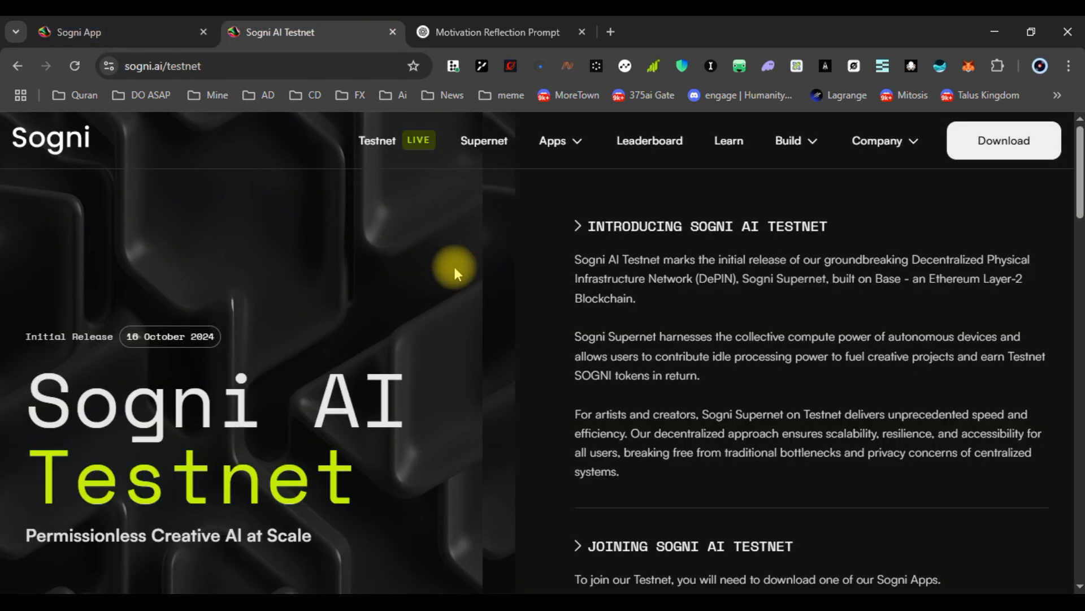
Highlight the 'Joining Sogni AI Testnet' heading and app-download line, then scroll toward the airdrop section
left_click(642, 151)
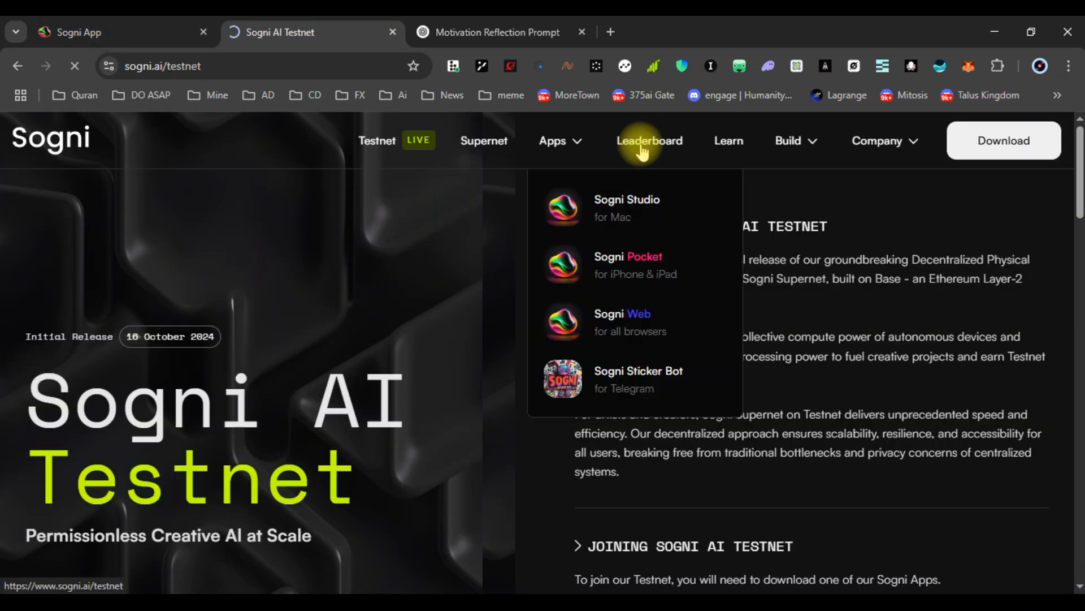
scroll(729, 326, "down", 5)
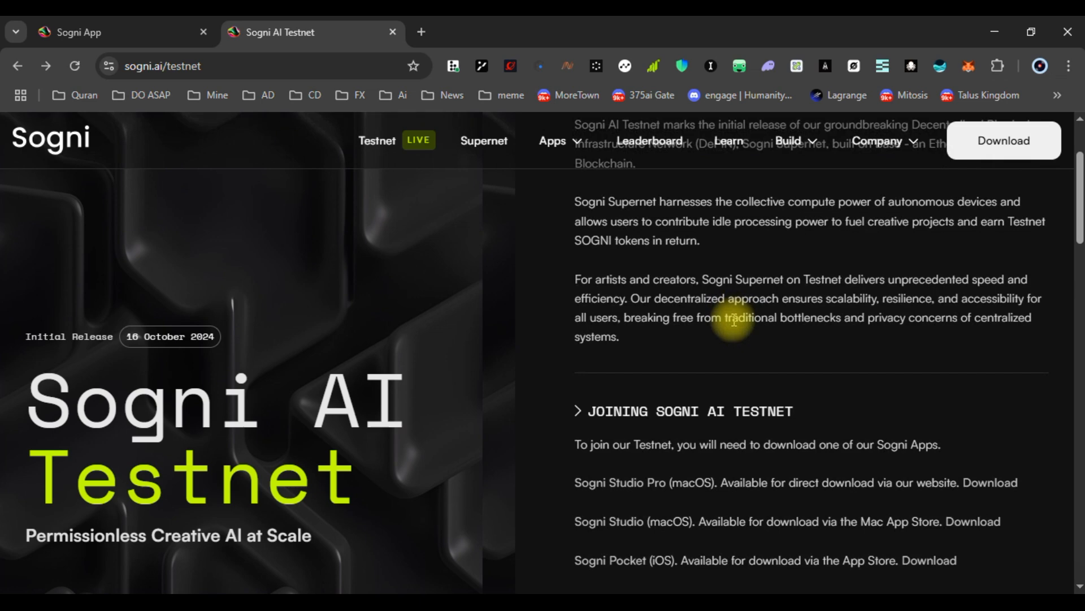
left_click_drag(593, 276, 799, 276)
left_click(650, 310)
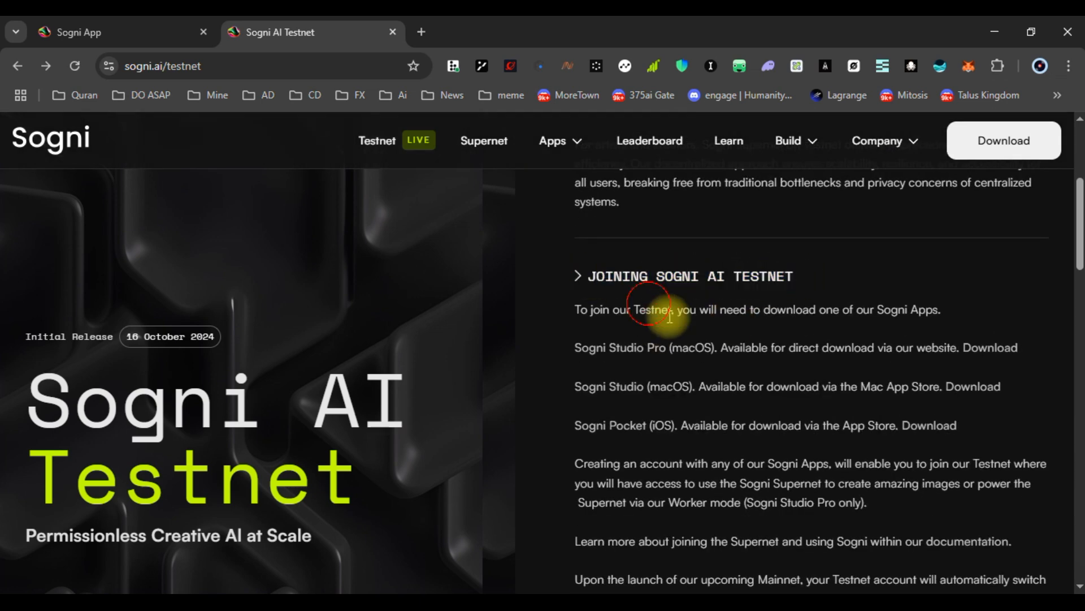
left_click_drag(685, 314, 937, 307)
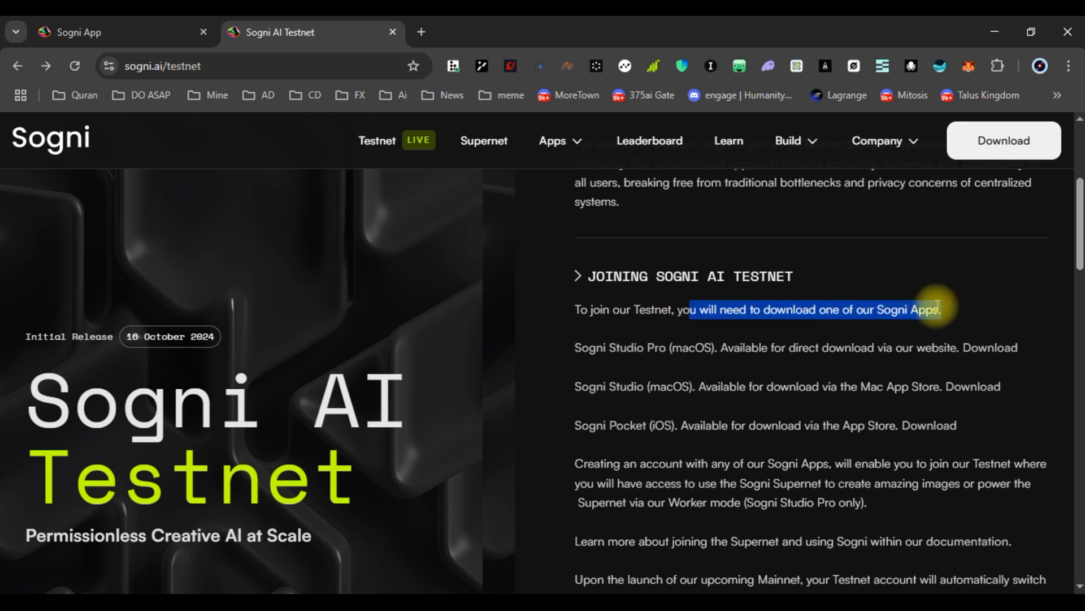
left_click(854, 346)
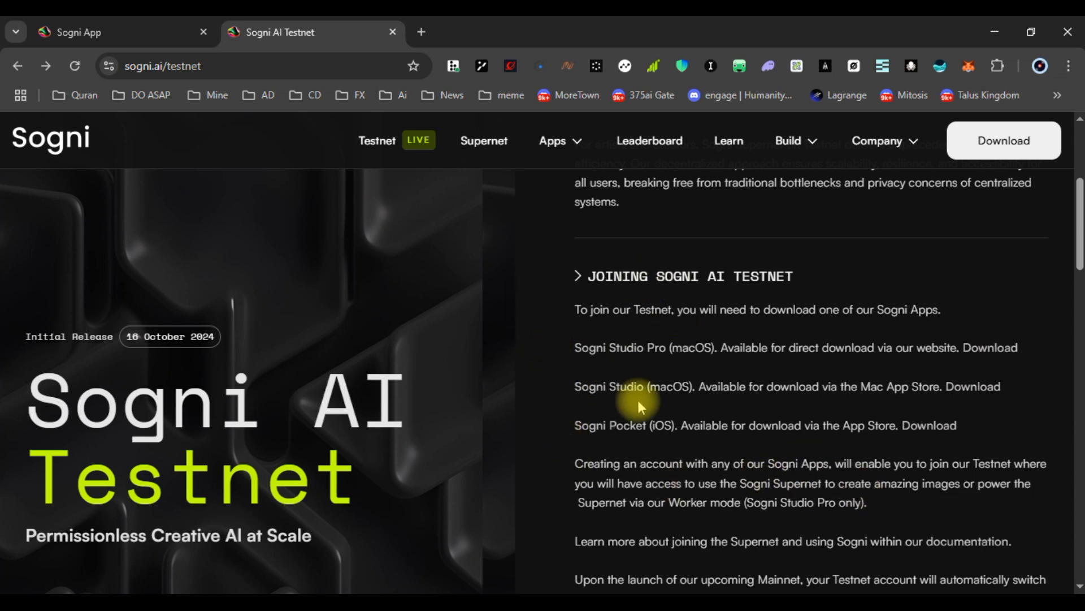
mouse_move(588, 140)
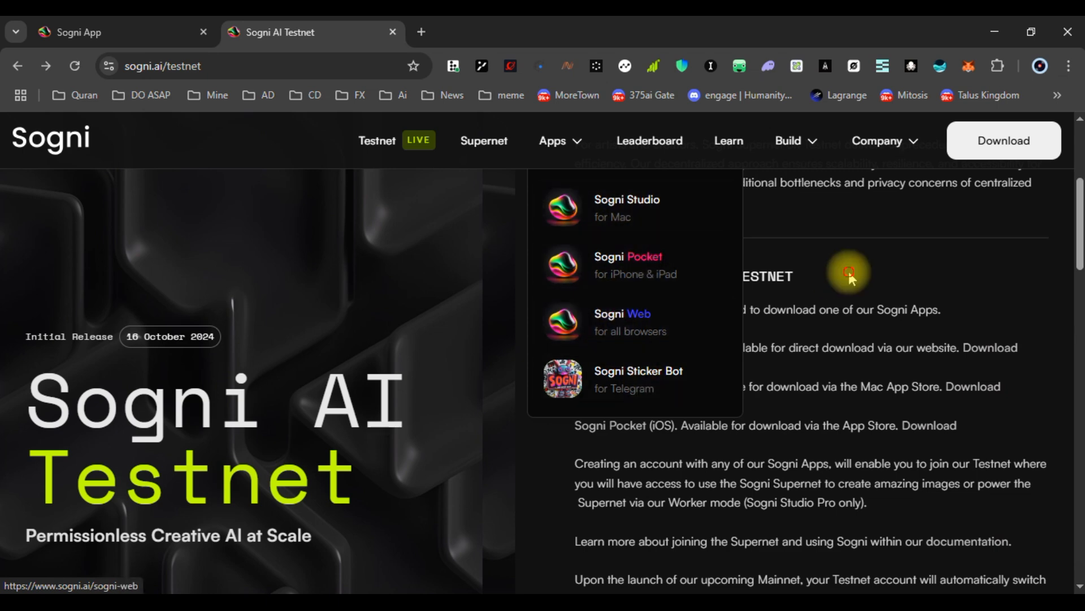
scroll(706, 350, "down", 5)
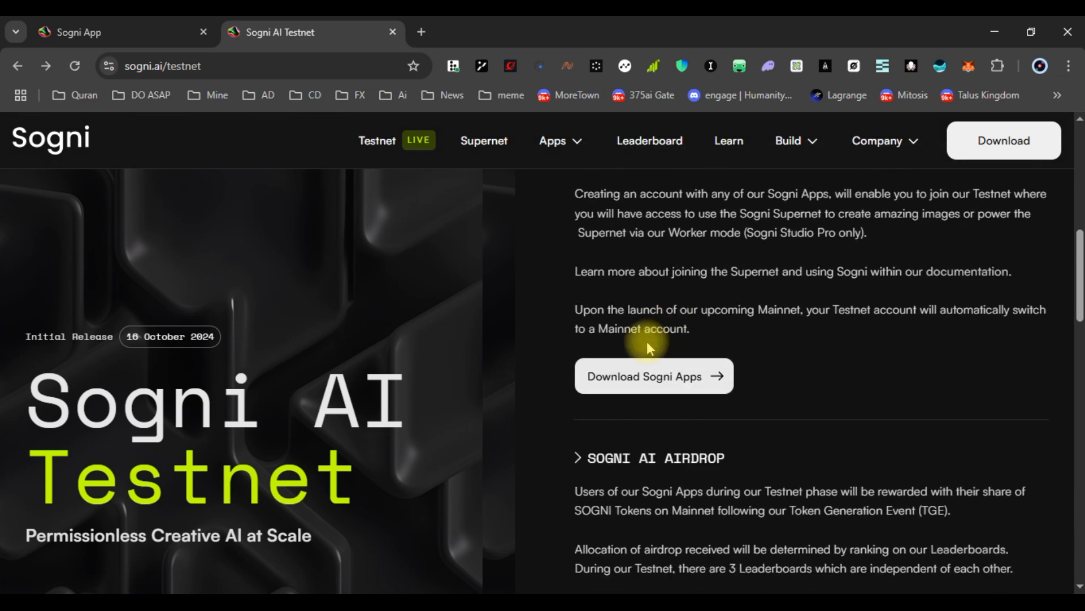
Highlight the four testnet phases, the Base Sepolia network and the mainnet token supply figure
scroll(647, 341, "down", 10)
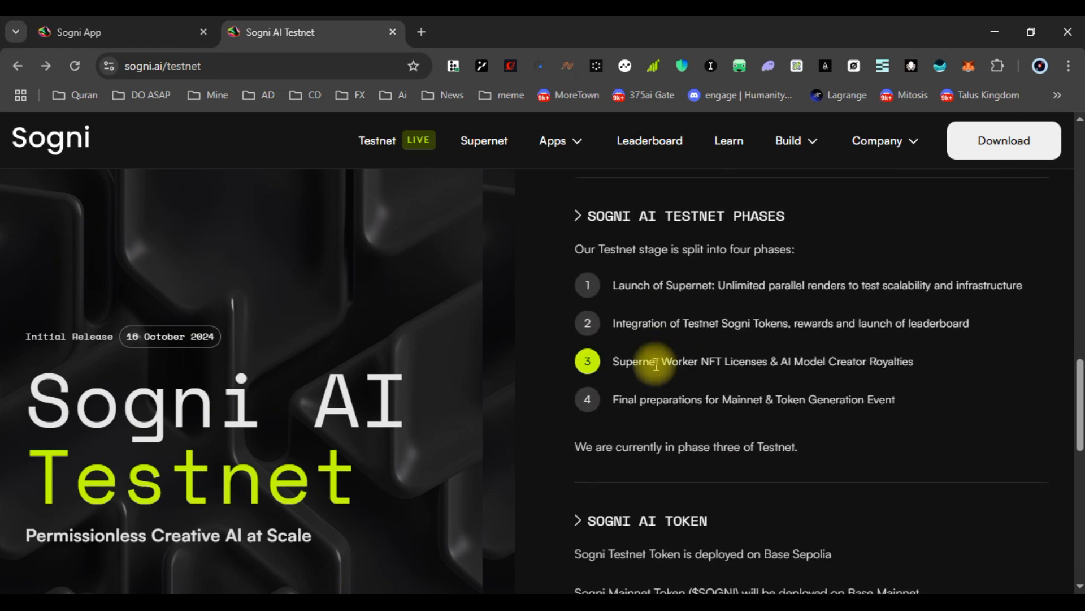
left_click_drag(599, 249, 792, 253)
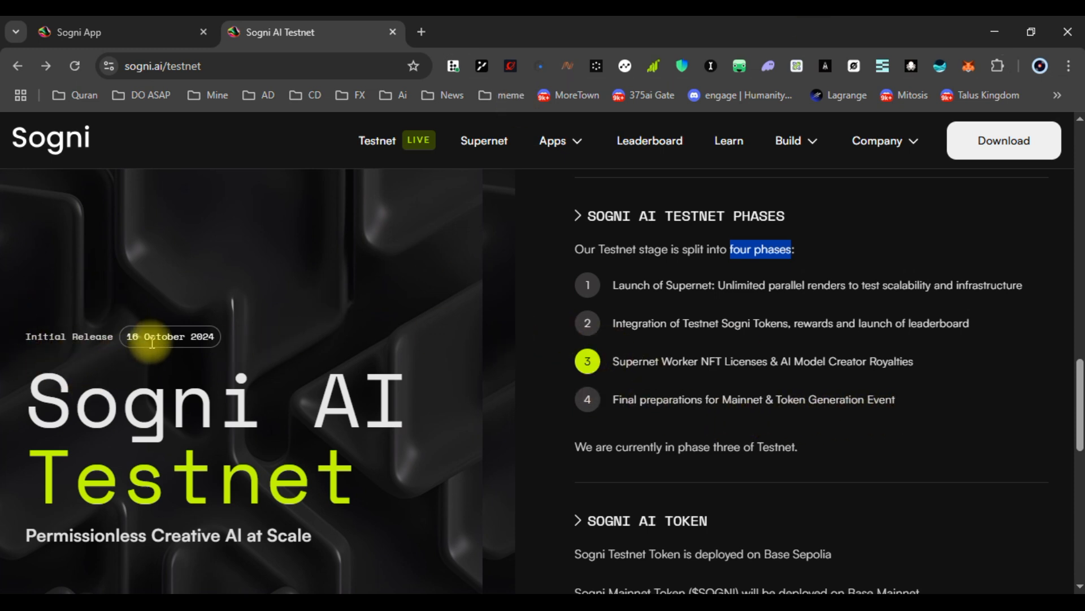
scroll(148, 385, "down", 2)
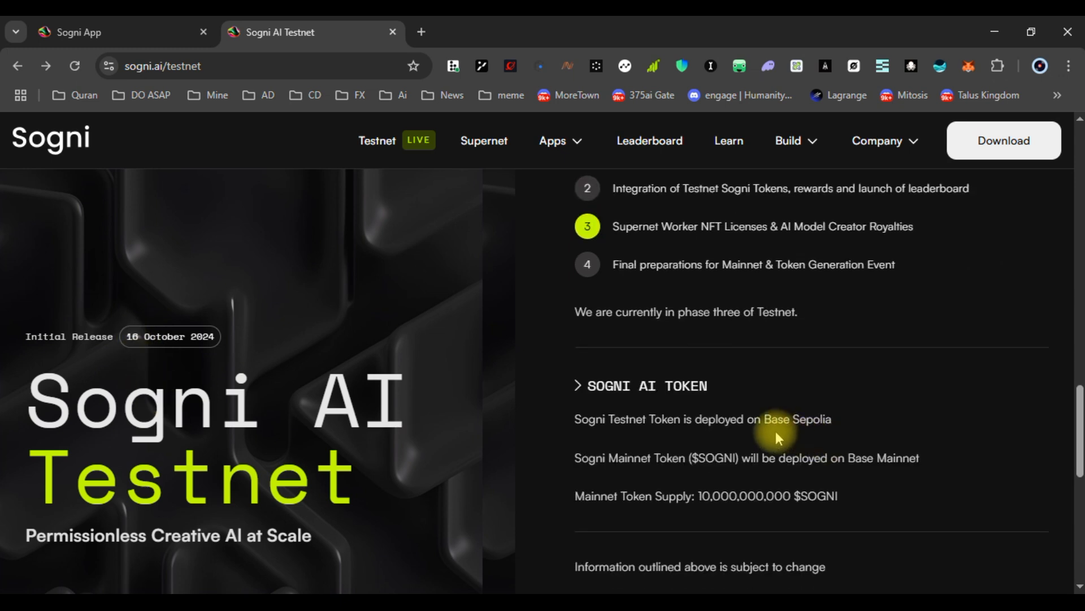
scroll(684, 435, "down", 2)
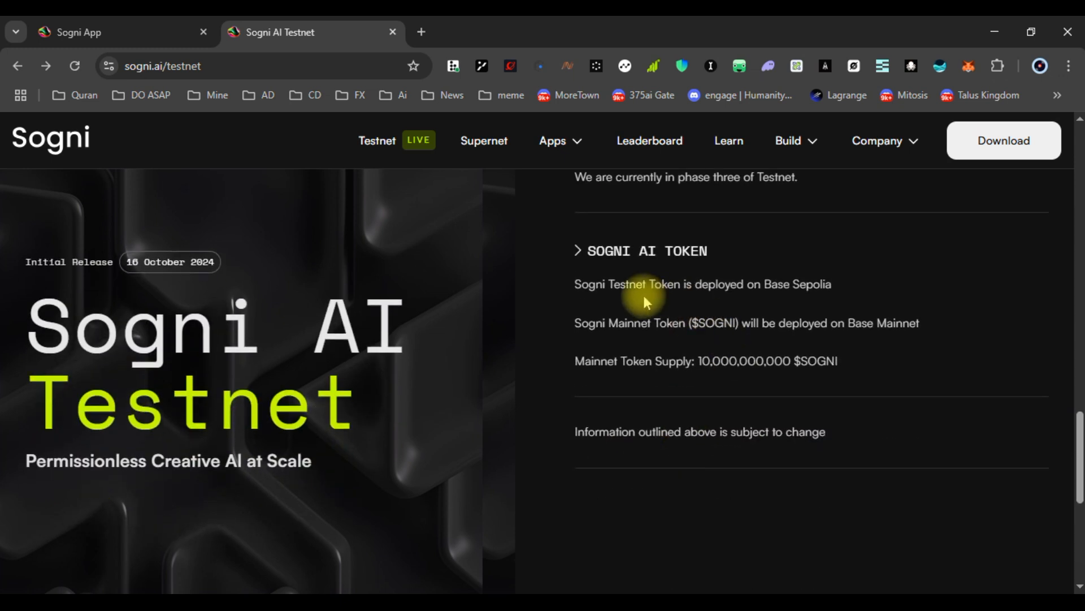
left_click_drag(765, 286, 832, 285)
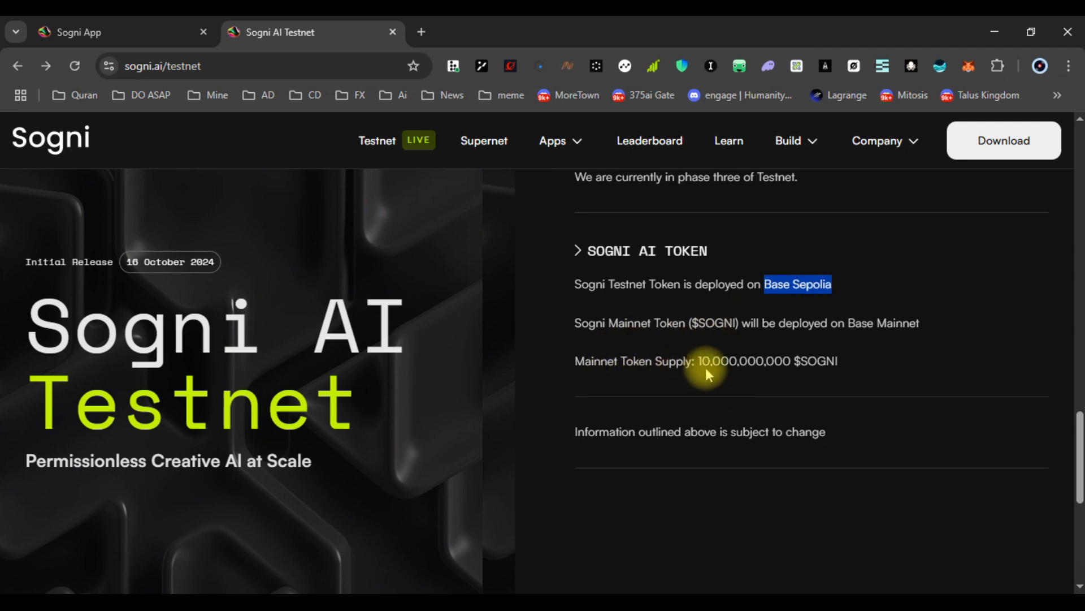
left_click_drag(701, 363, 847, 362)
left_click(848, 363)
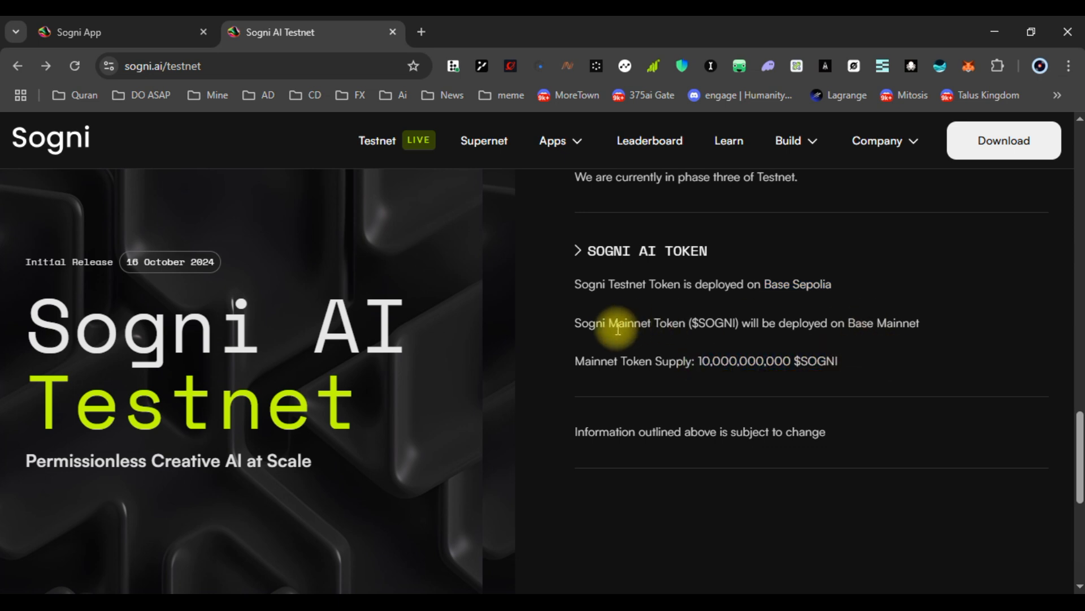
Select the Mainnet Token deployment line, then scroll back up and down toward Download Sogni Apps
left_click_drag(852, 320, 910, 322)
triple_click(807, 322)
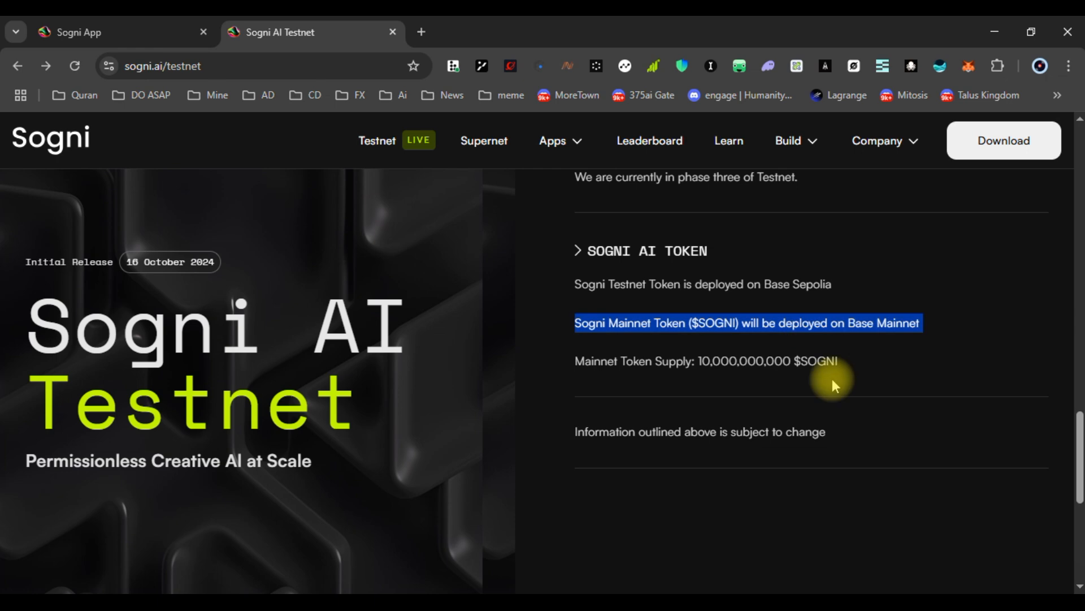
scroll(832, 379, "up", 10)
scroll(833, 379, "up", 3)
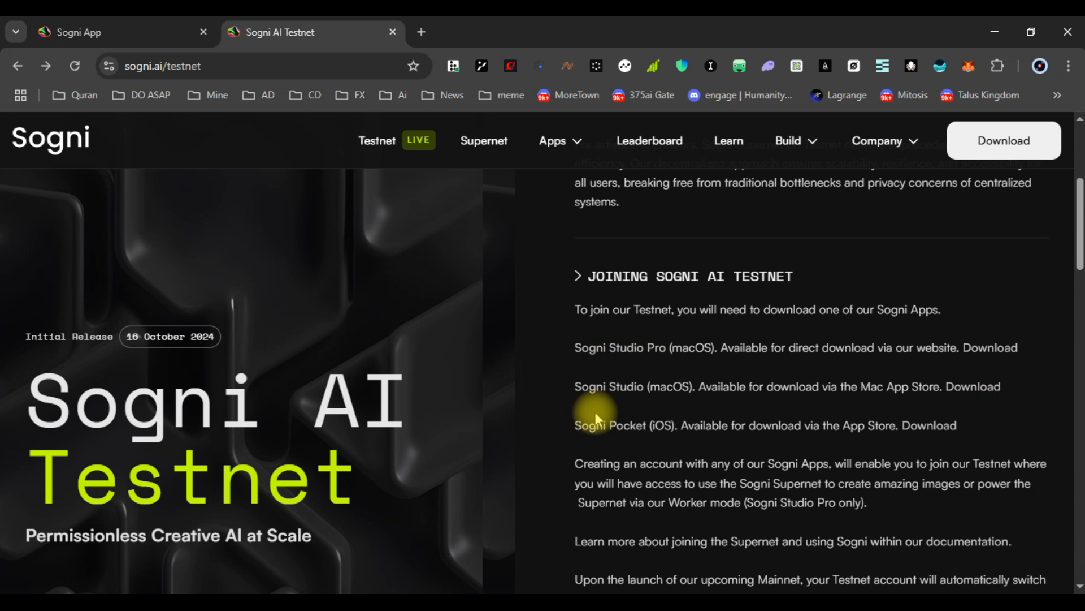
mouse_move(571, 181)
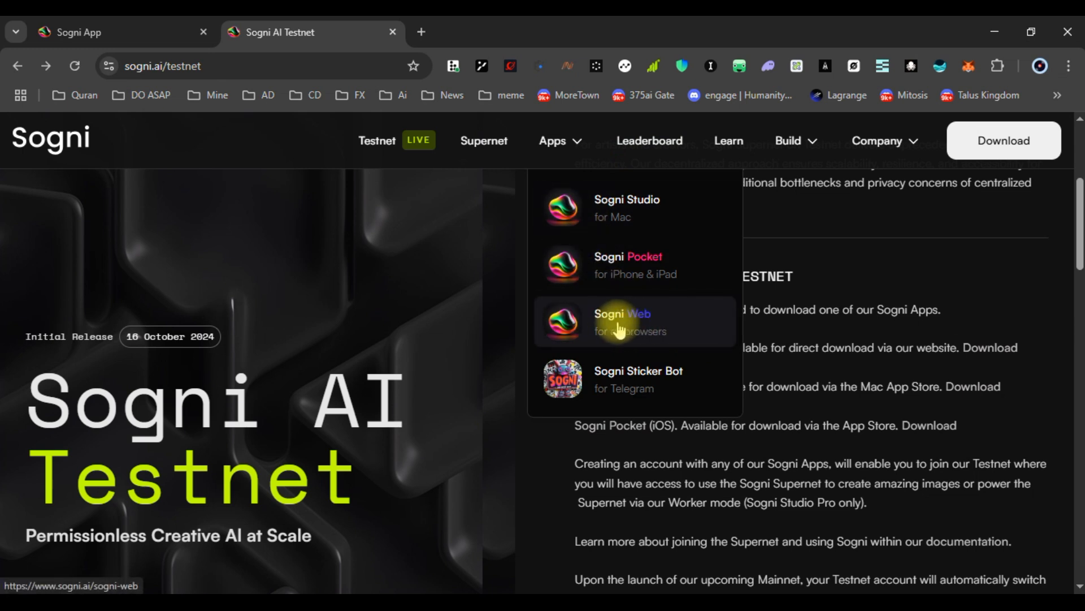
scroll(582, 364, "down", 5)
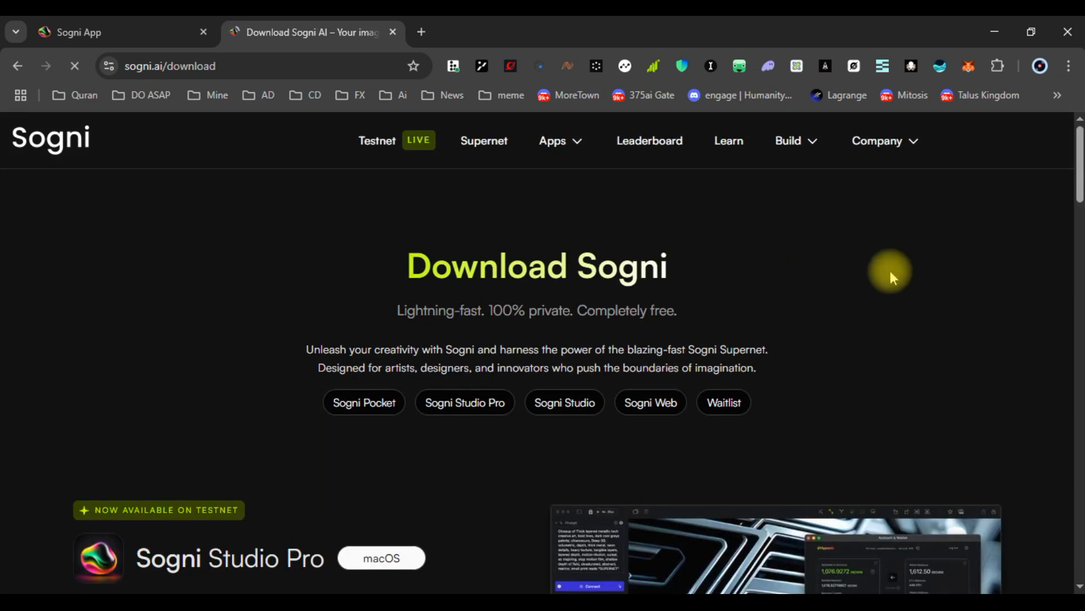
Scroll through the download page's Pocket, Studio Pro, Studio and Web app options
scroll(574, 313, "down", 4)
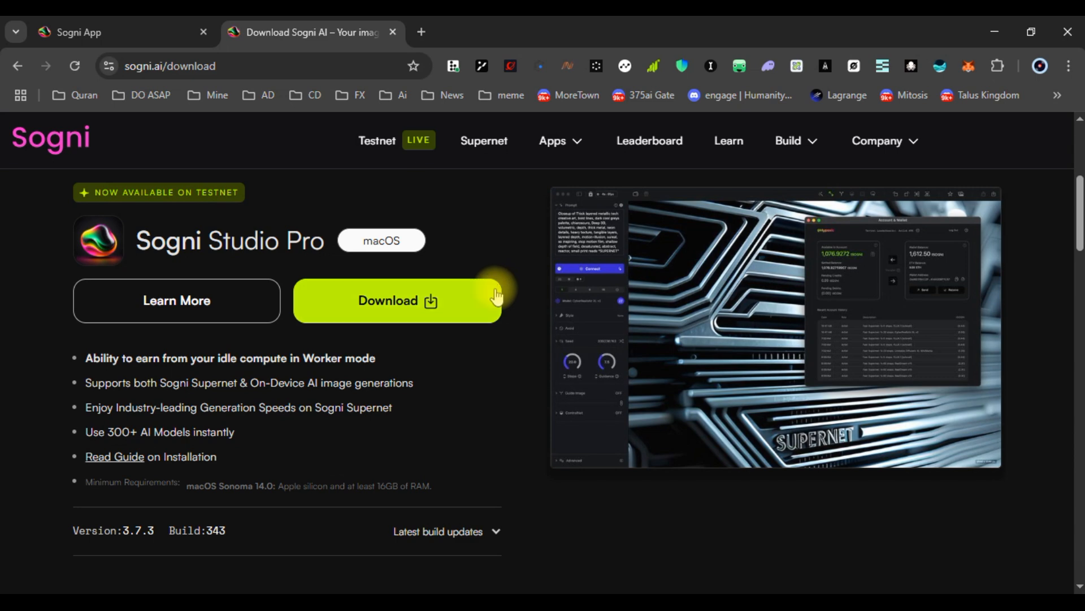
scroll(497, 284, "up", 4)
scroll(484, 398, "down", 4)
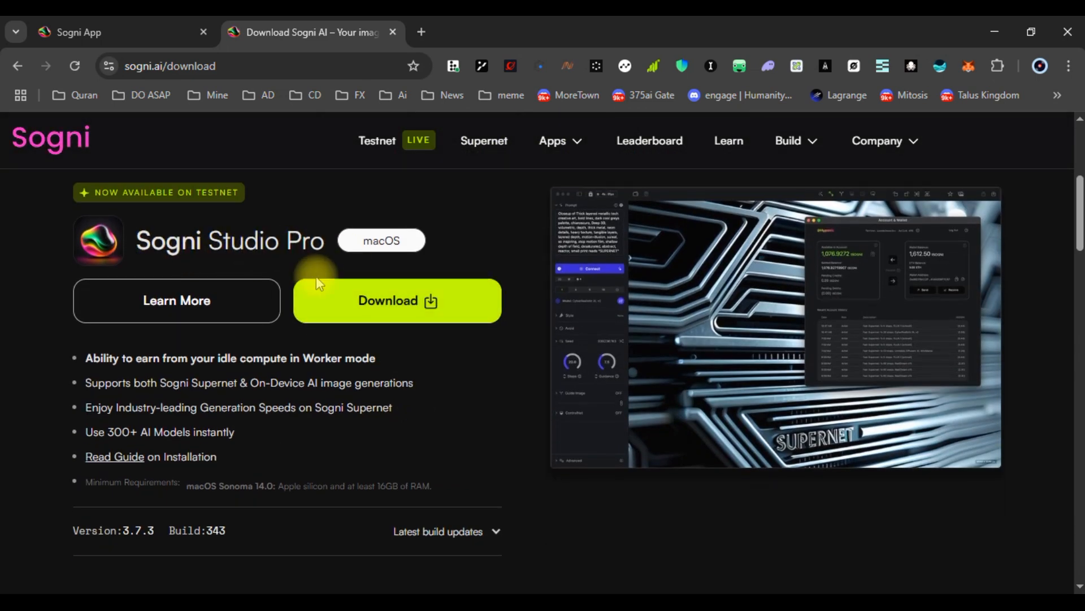
scroll(448, 324, "down", 5)
scroll(339, 334, "down", 3)
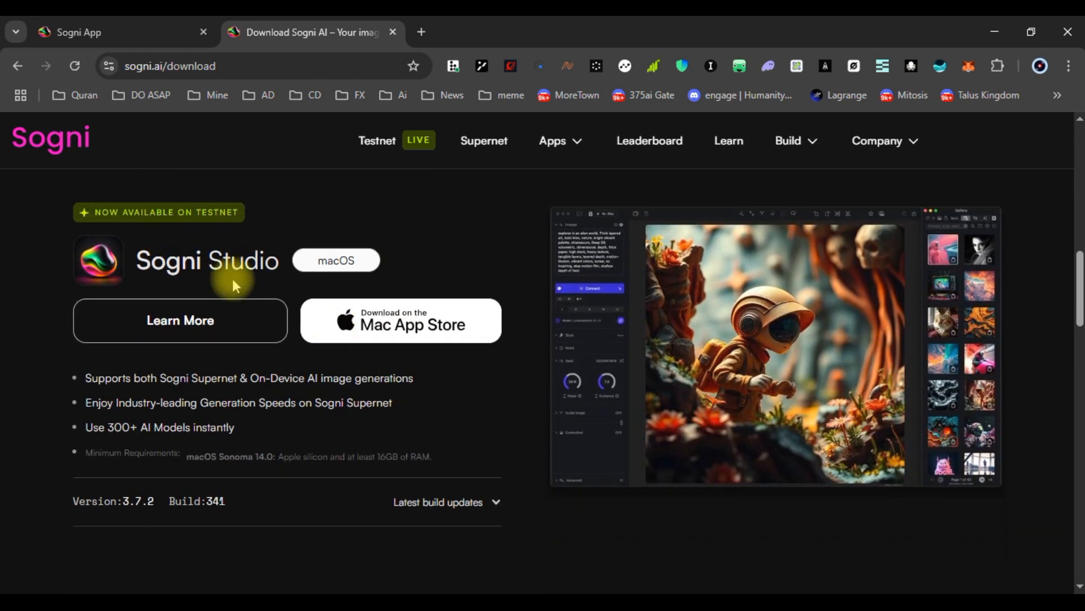
scroll(389, 339, "down", 5)
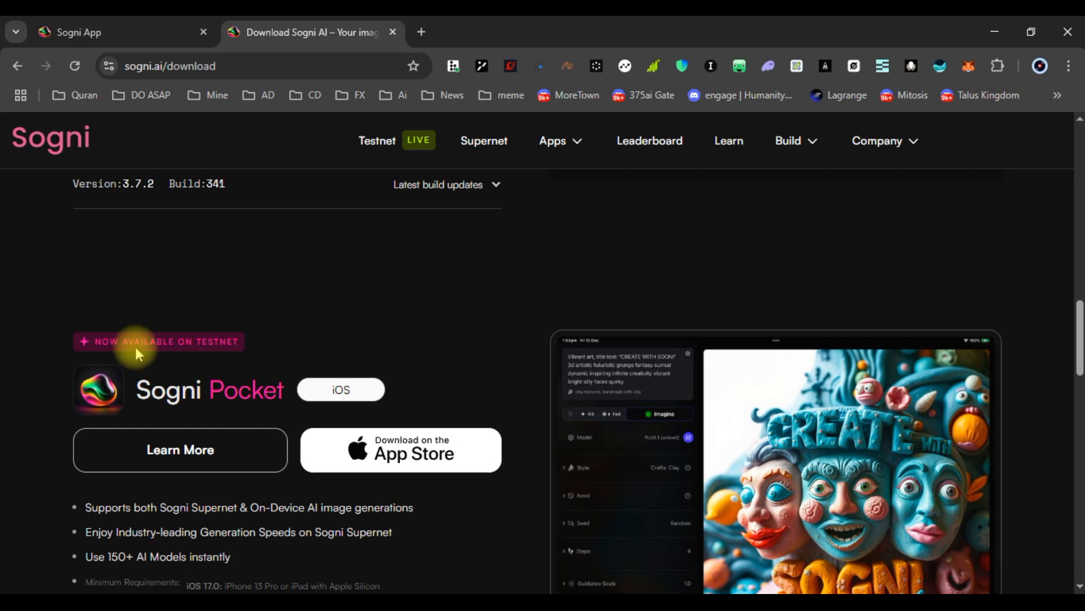
scroll(398, 333, "down", 6)
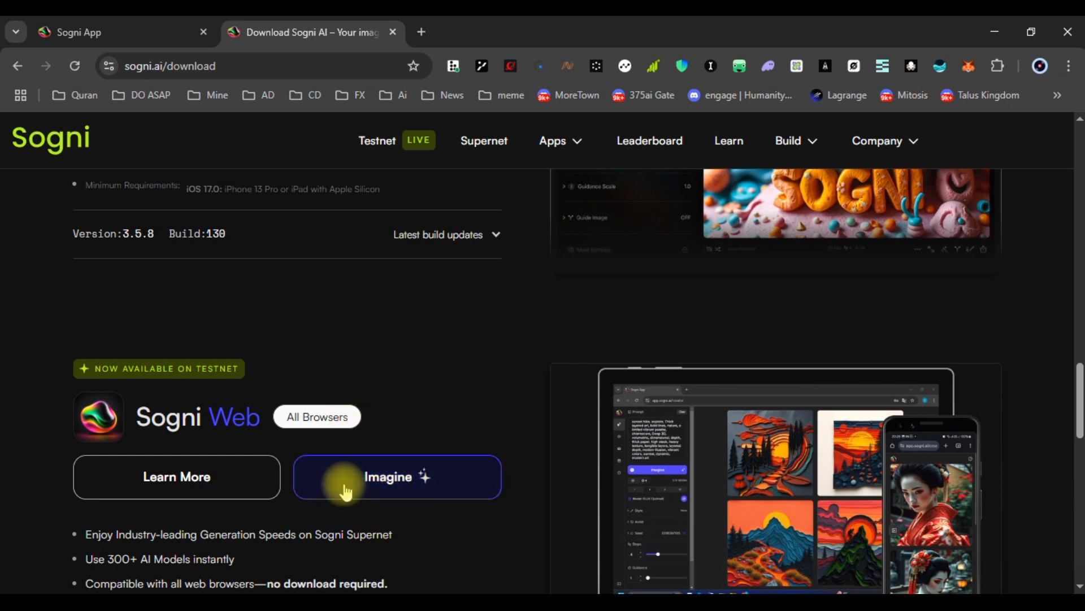
scroll(426, 441, "down", 3)
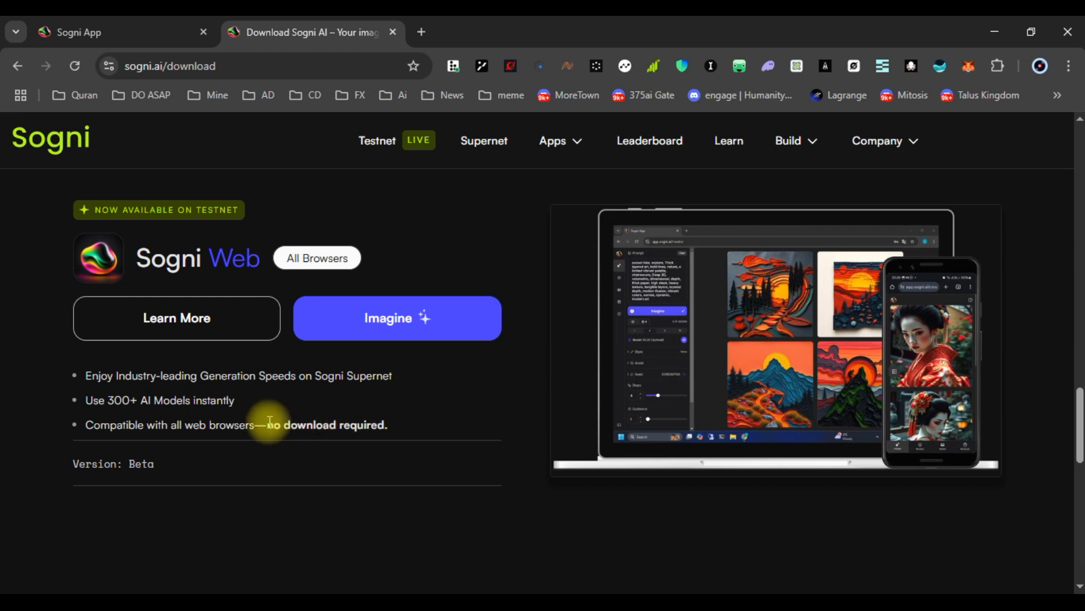
Select and clear some page text, then return to the ChatGPT motivation prompt tab
left_click_drag(268, 424, 388, 425)
left_click(431, 417)
scroll(137, 389, "down", 2)
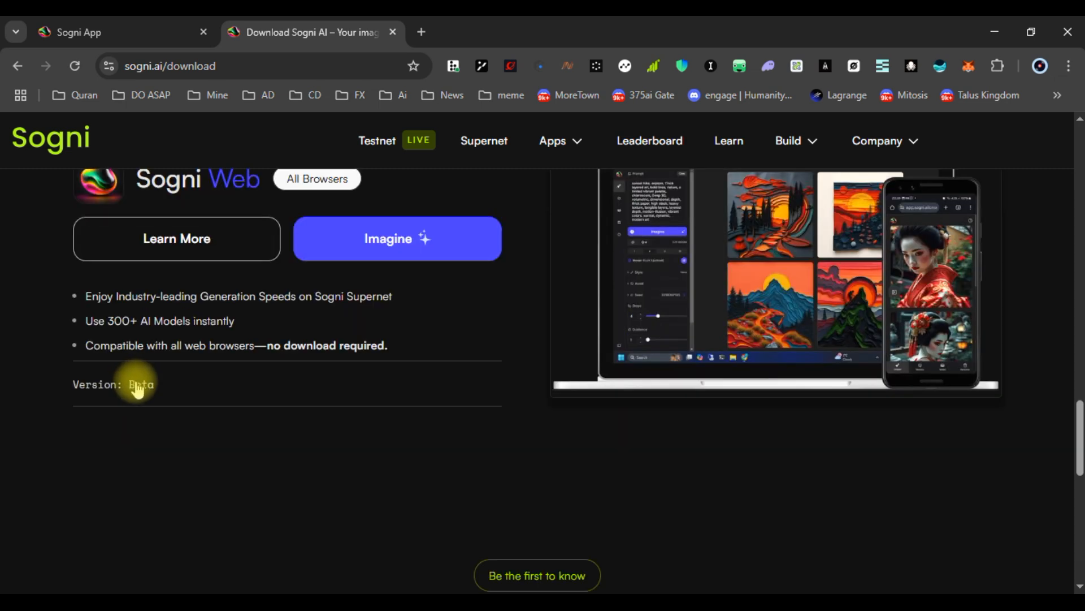
scroll(532, 291, "up", 5)
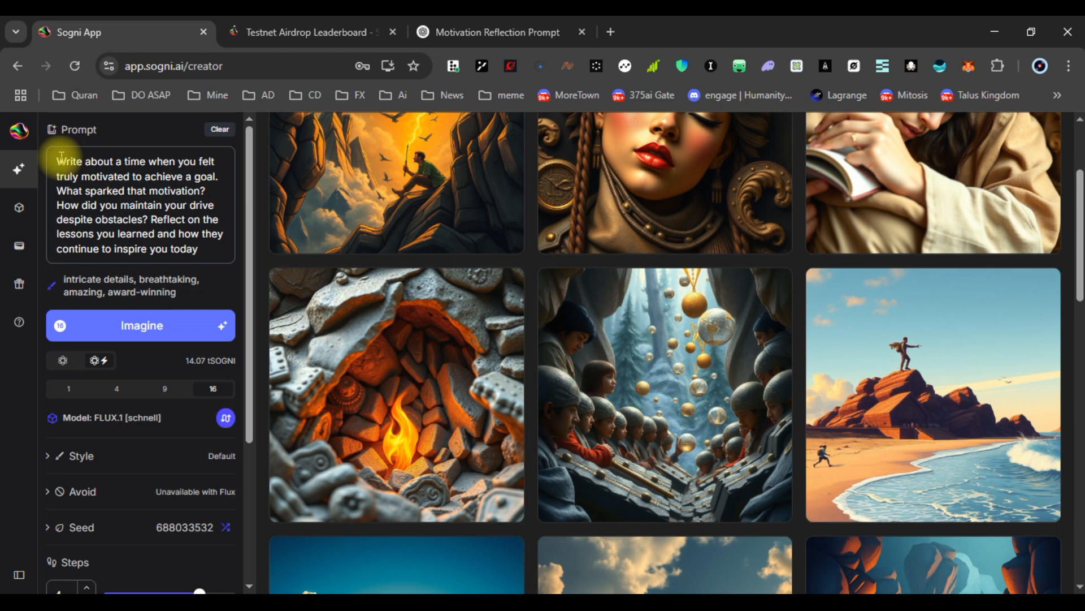
left_click(515, 34)
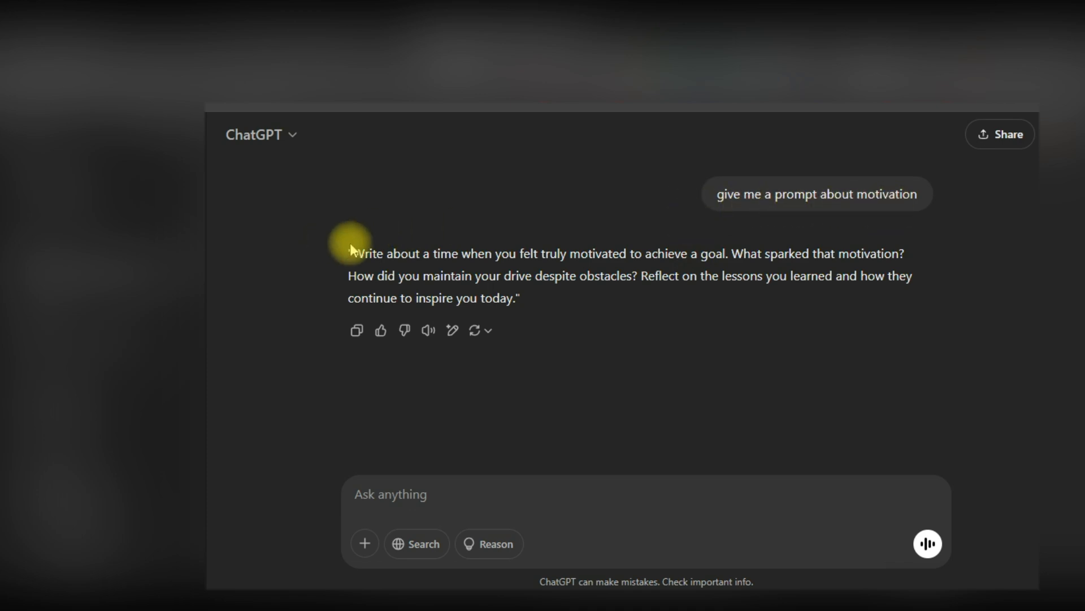
Copy the earlier motivation request and resend it as a new message asking for a crypto prompt
left_click_drag(355, 251, 513, 297)
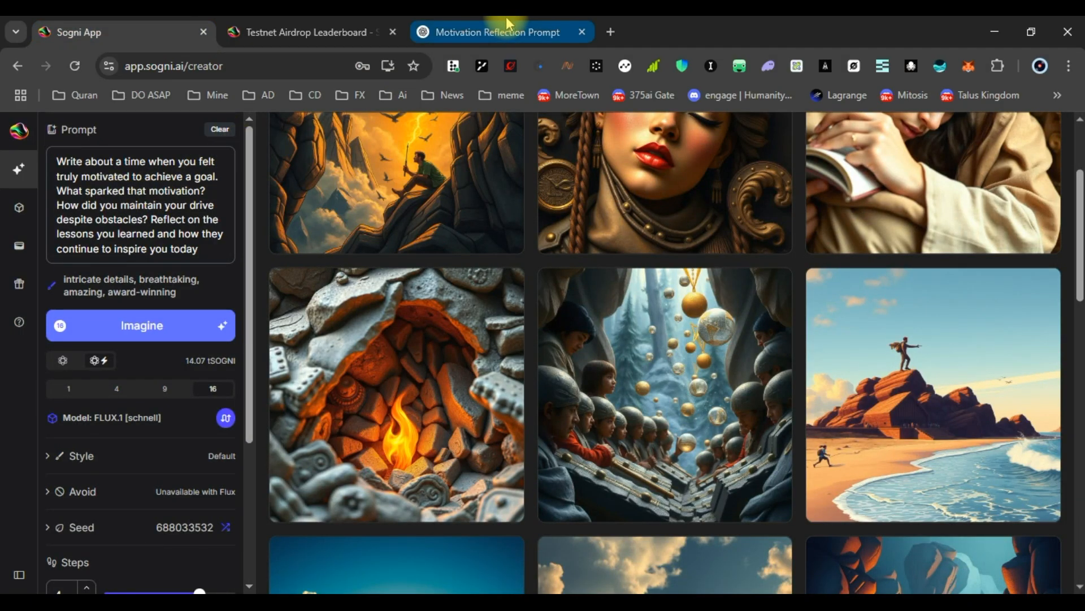
left_click(500, 31)
left_click(742, 195)
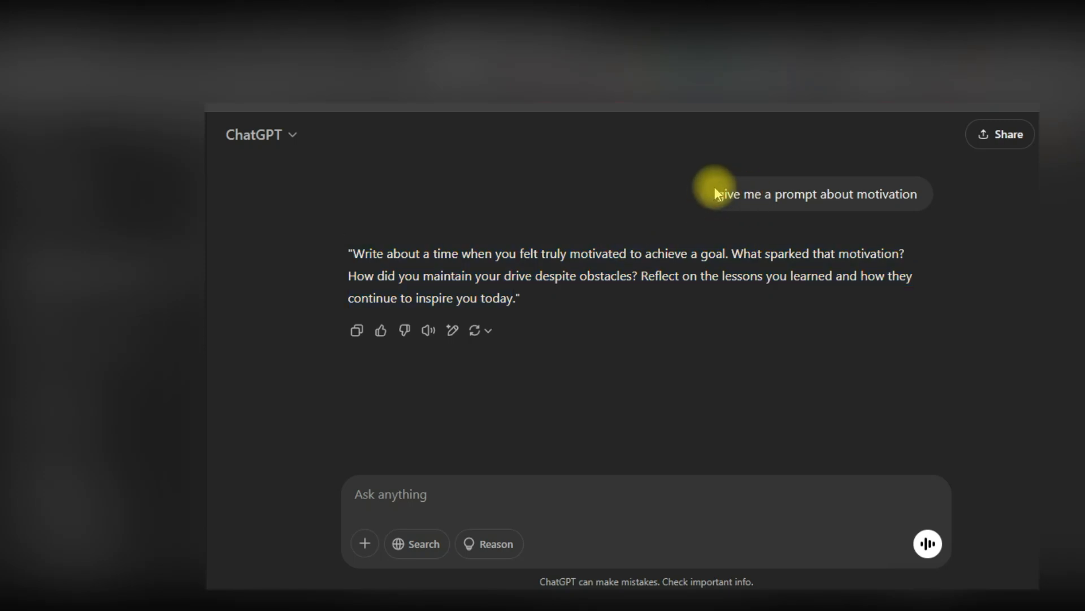
left_click_drag(716, 193, 921, 210)
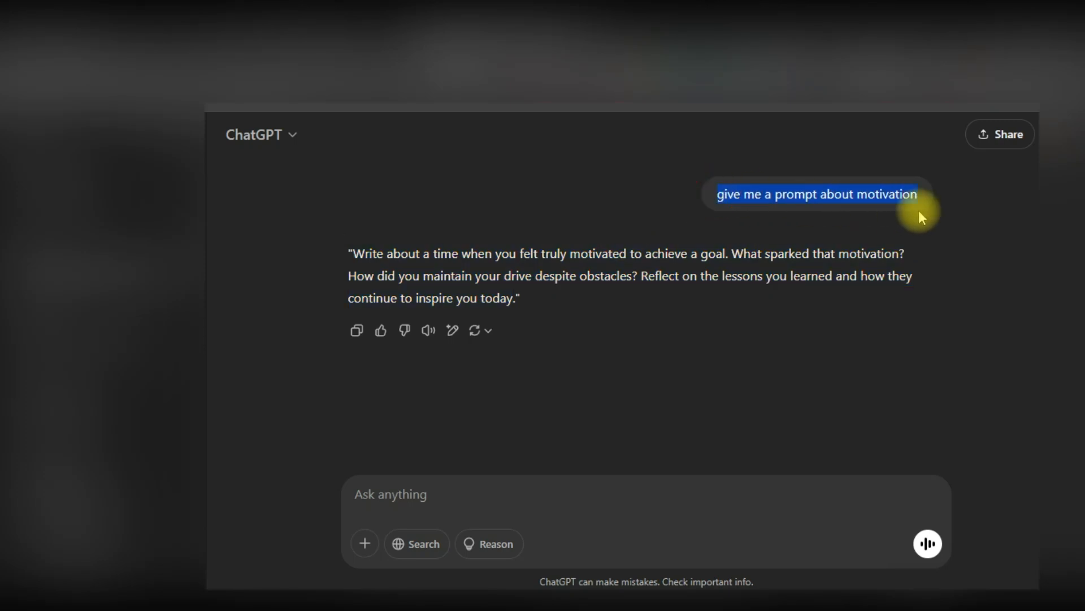
right_click(850, 200)
left_click(603, 220)
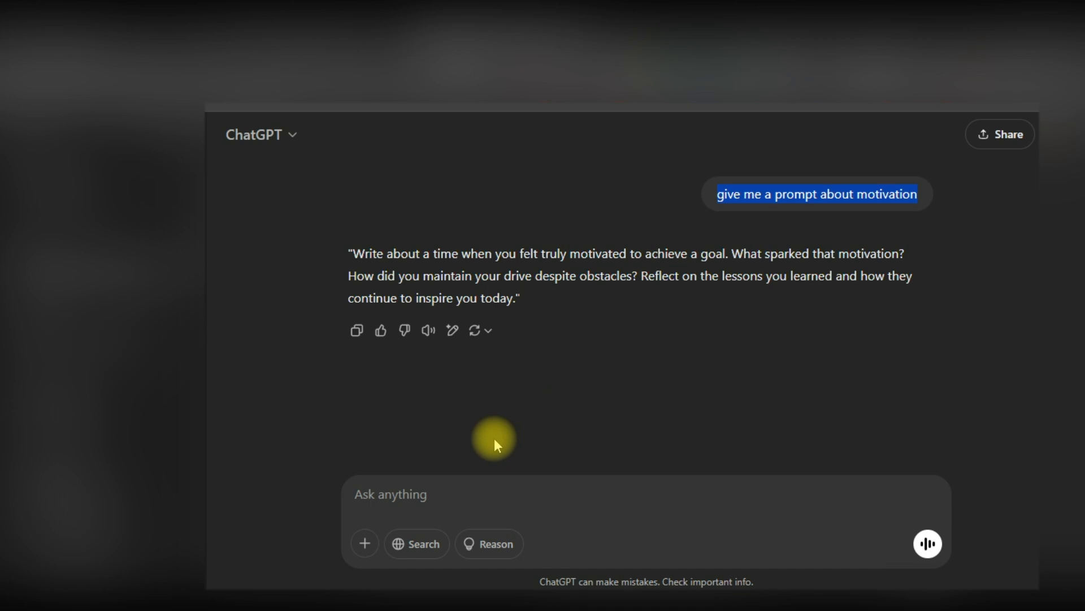
left_click(415, 500)
key("ctrl+v")
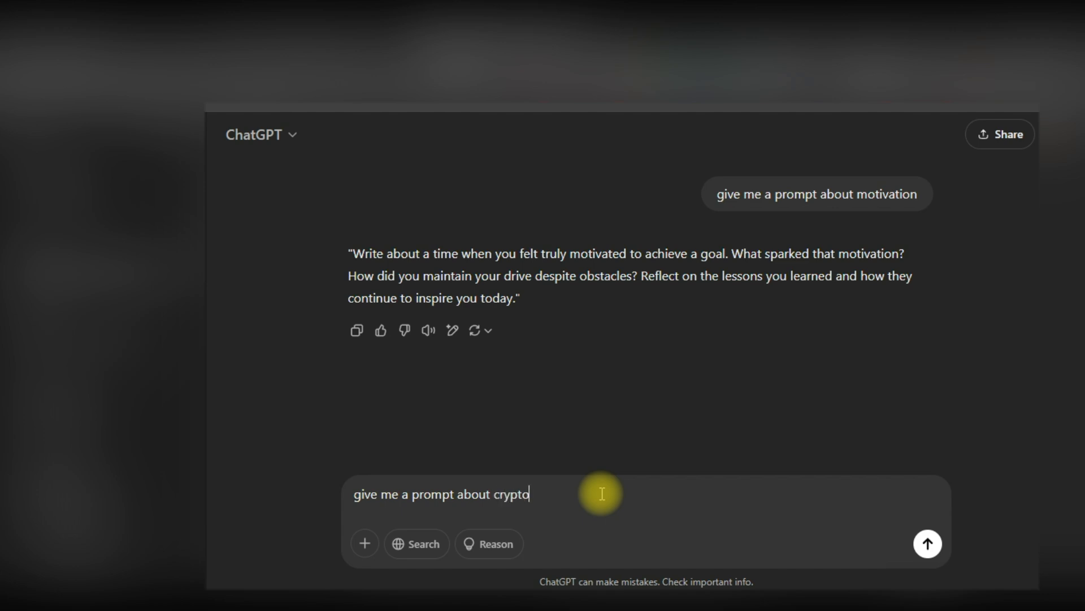
key("Return")
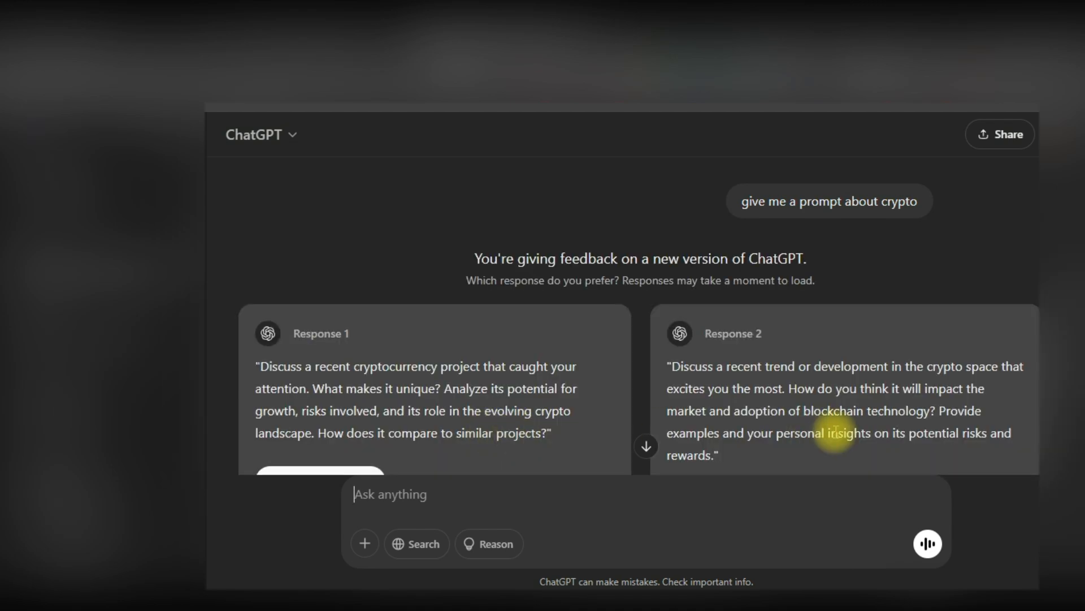
Mark Response 1 as preferred and copy its cryptocurrency-project prompt text
scroll(424, 399, "down", 1)
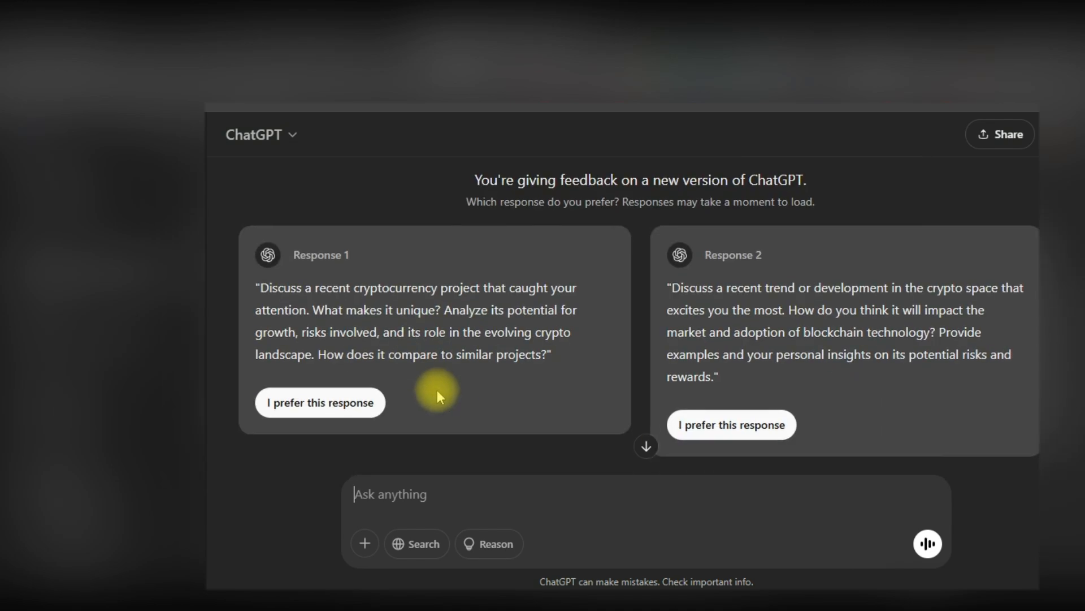
left_click(305, 403)
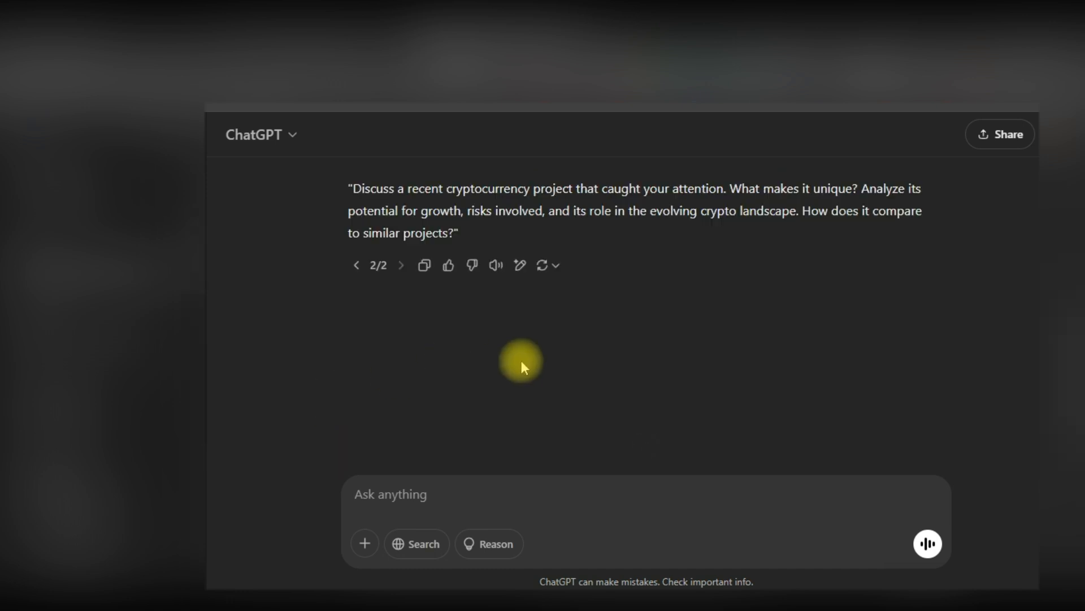
scroll(564, 346, "up", 1)
left_click_drag(349, 268, 438, 306)
right_click(442, 298)
left_click(491, 310)
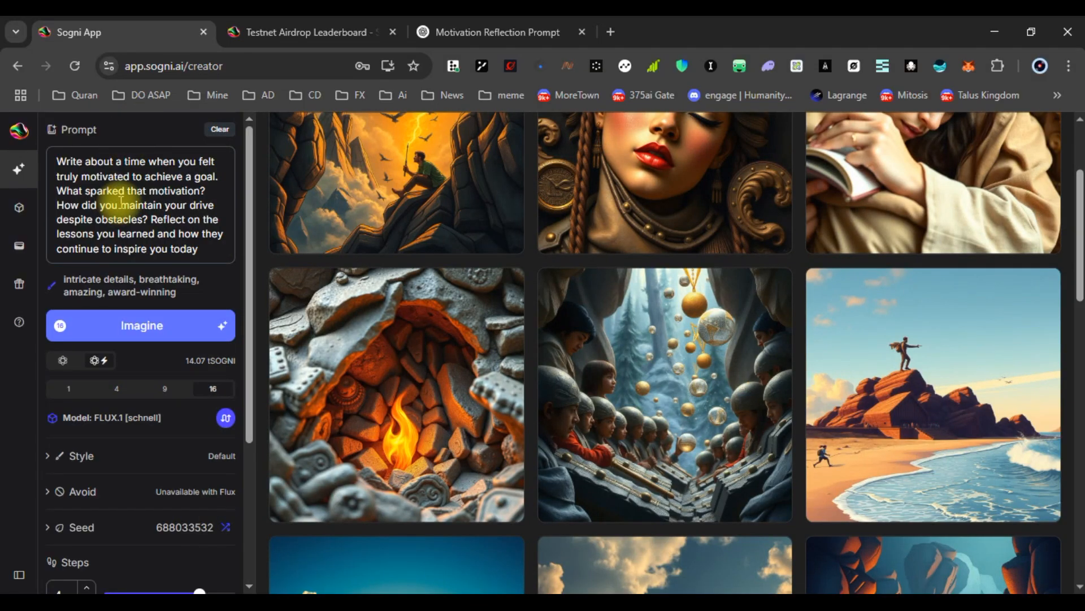
Replace the motivation prompt with the pasted crypto prompt and start a new image batch with Imagine
left_click(147, 192)
key("ctrl+a")
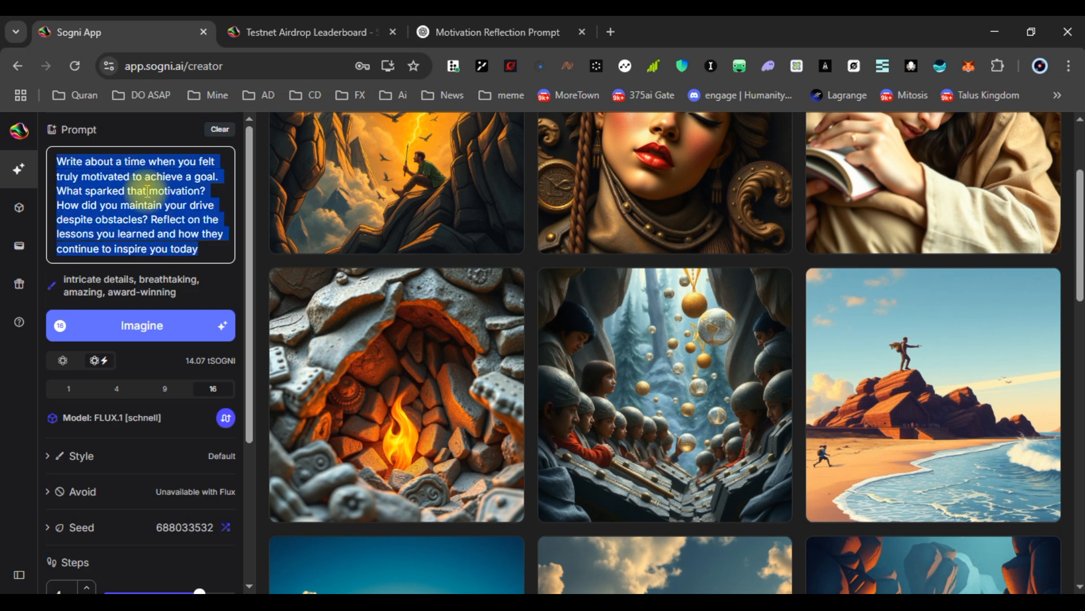
key("ctrl+v")
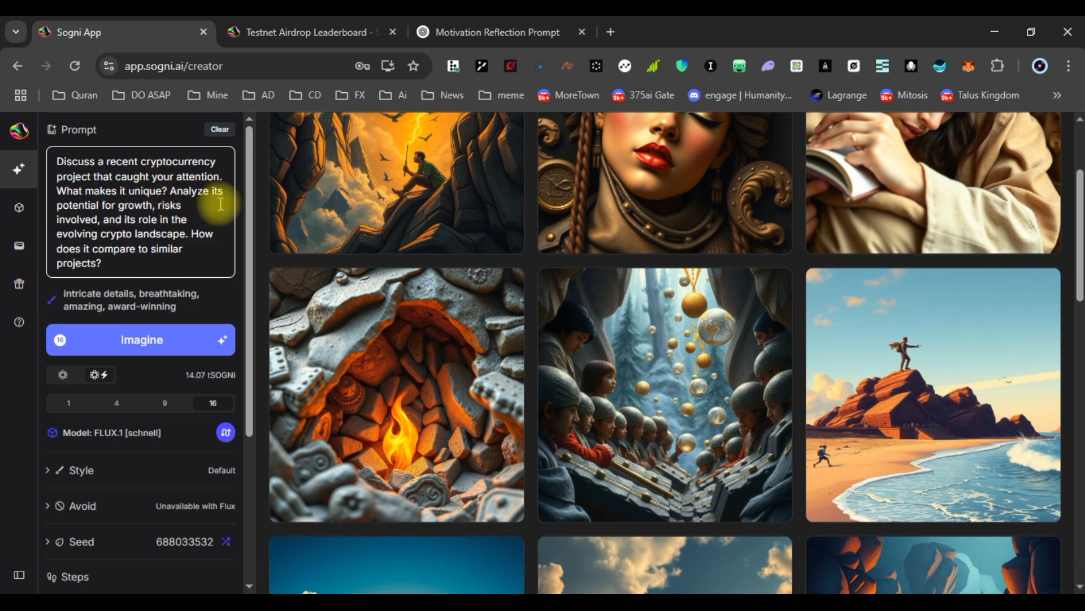
left_click(137, 346)
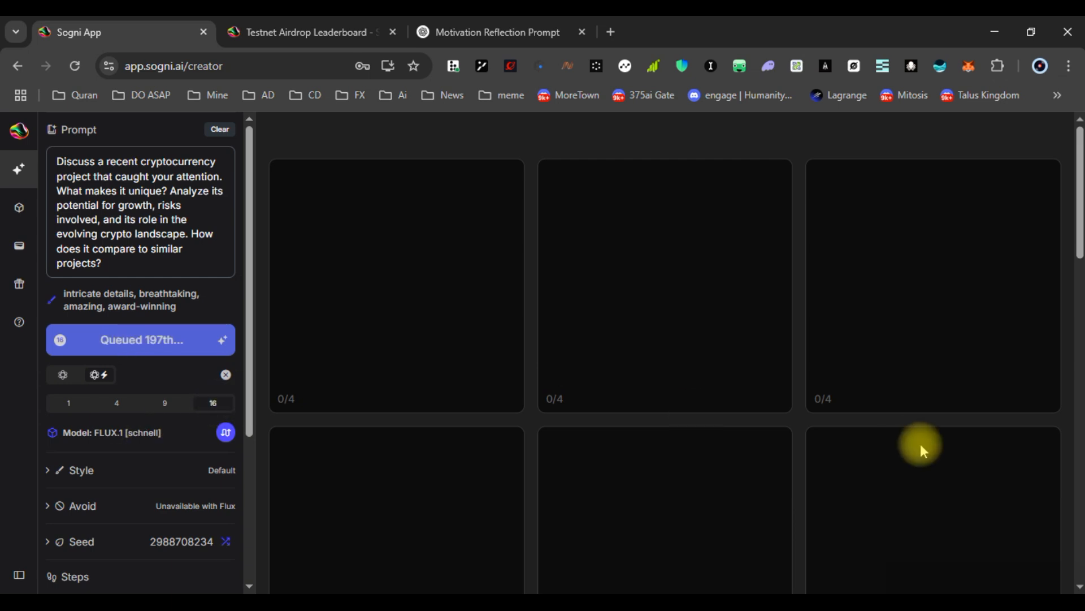
Scroll the creator page, then bring up the Testnet Airdrop Leaderboard tab
scroll(801, 380, "down", 20)
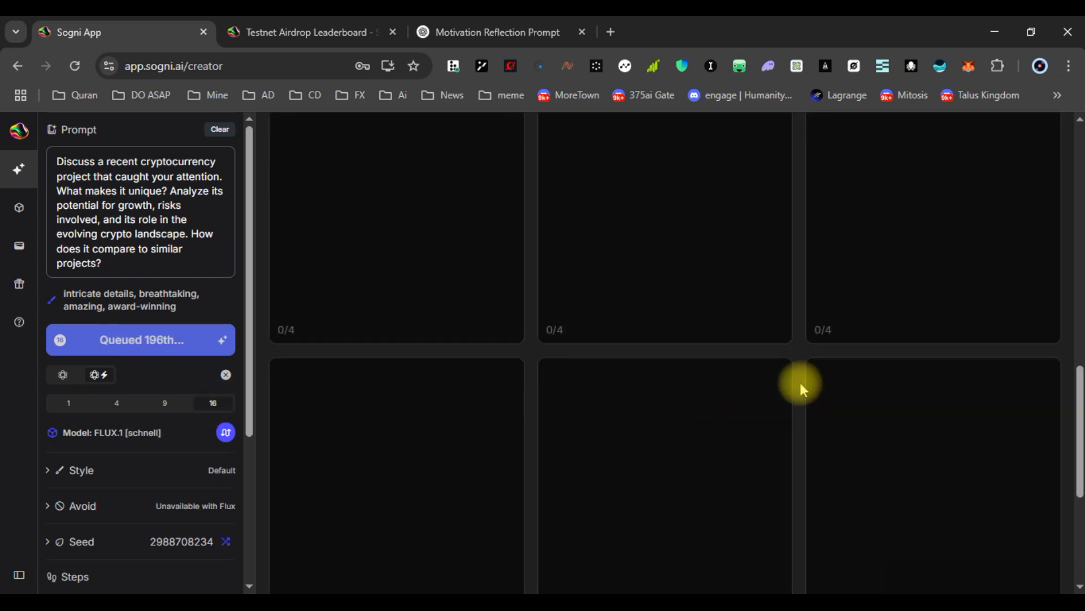
scroll(797, 395, "up", 7)
scroll(795, 392, "up", 13)
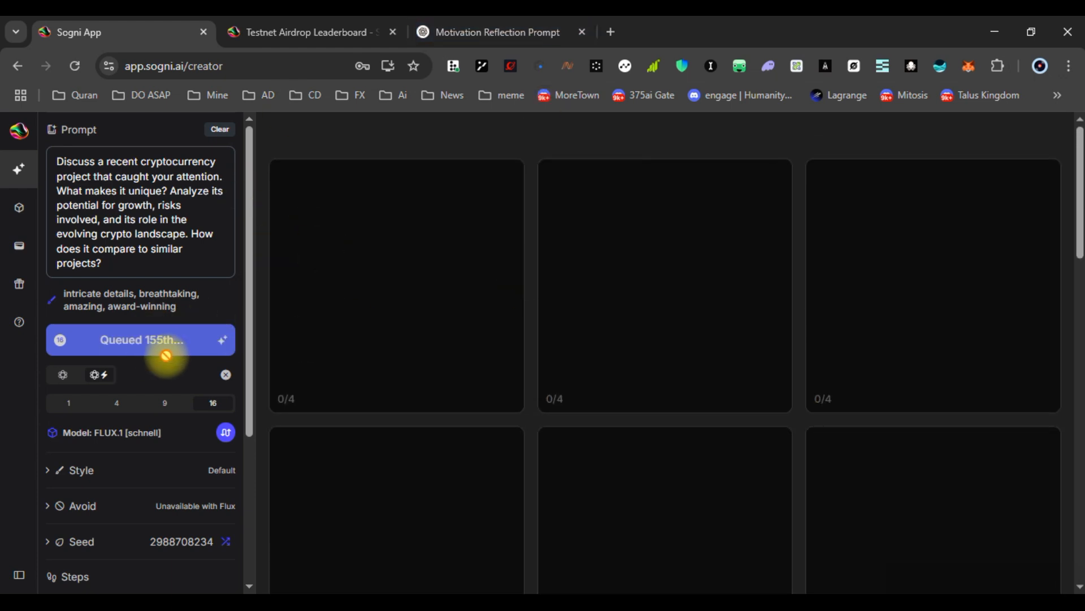
left_click(326, 46)
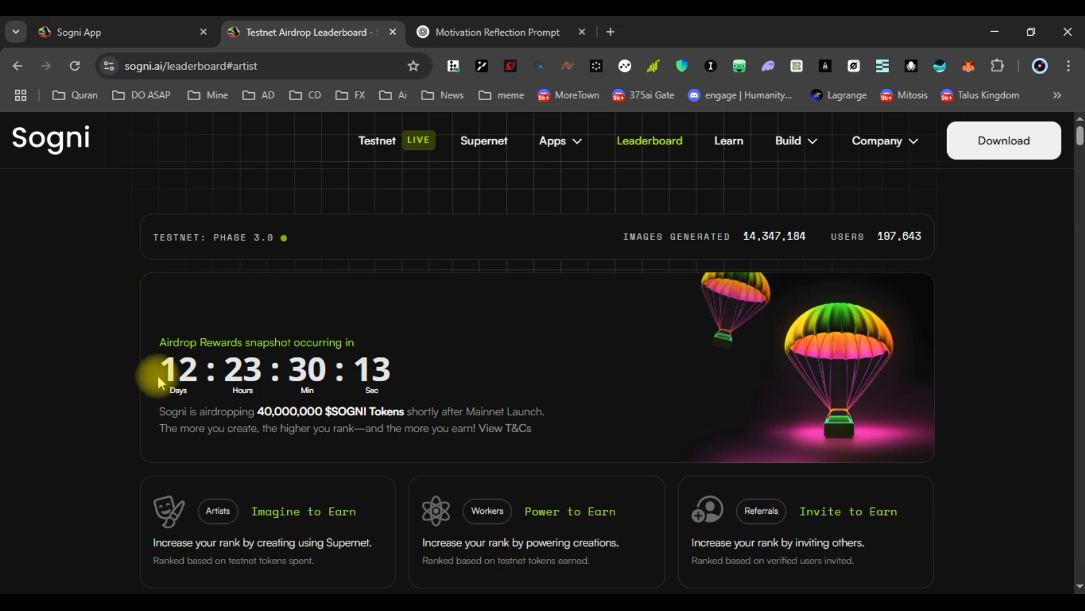
left_click_drag(245, 342, 329, 342)
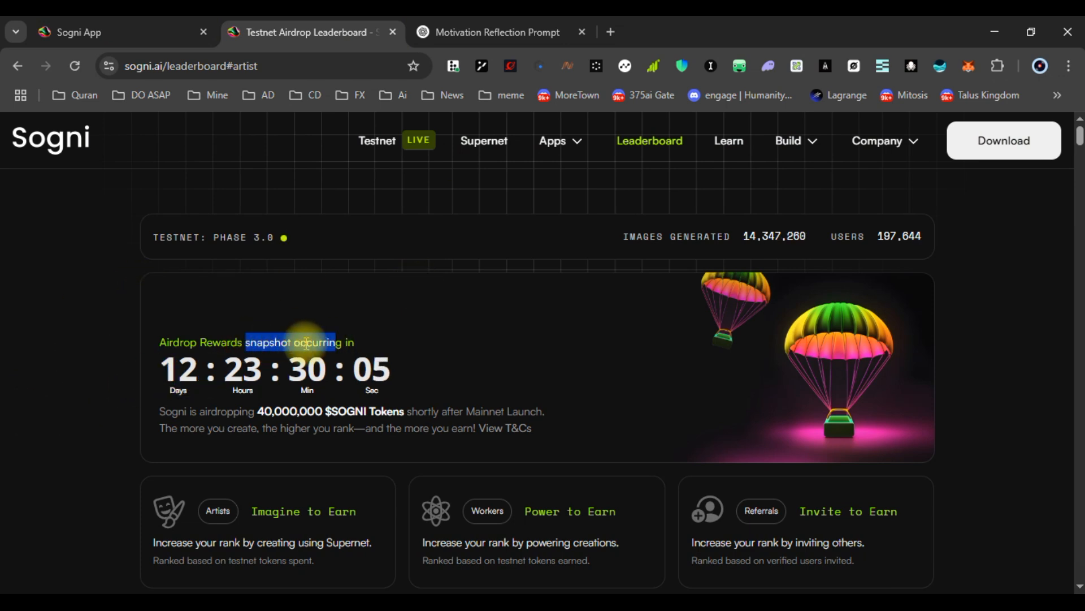
left_click(278, 296)
scroll(100, 412, "down", 4)
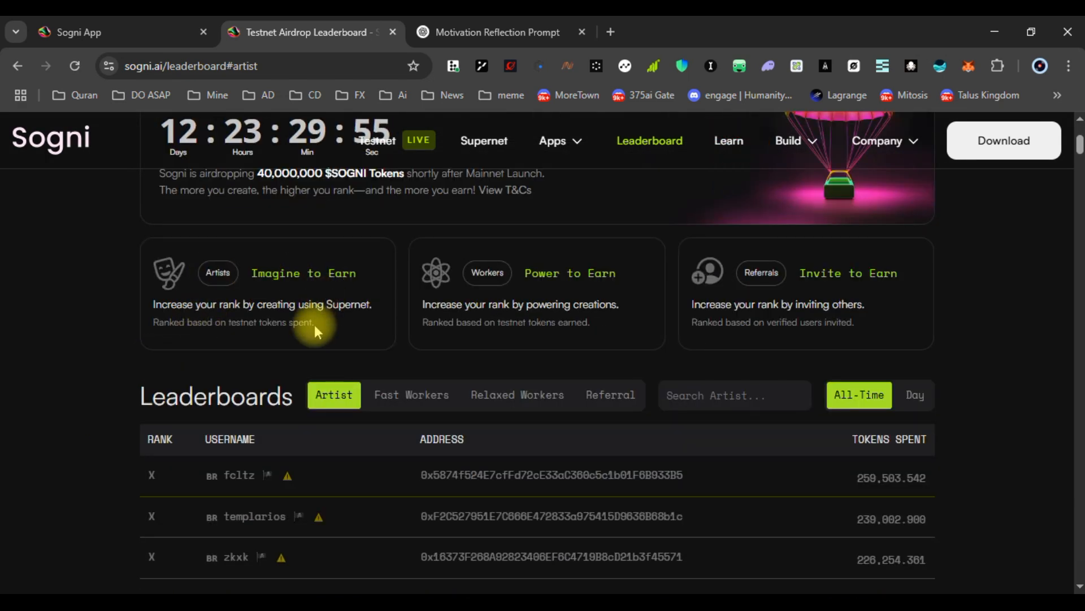
scroll(333, 401, "down", 1)
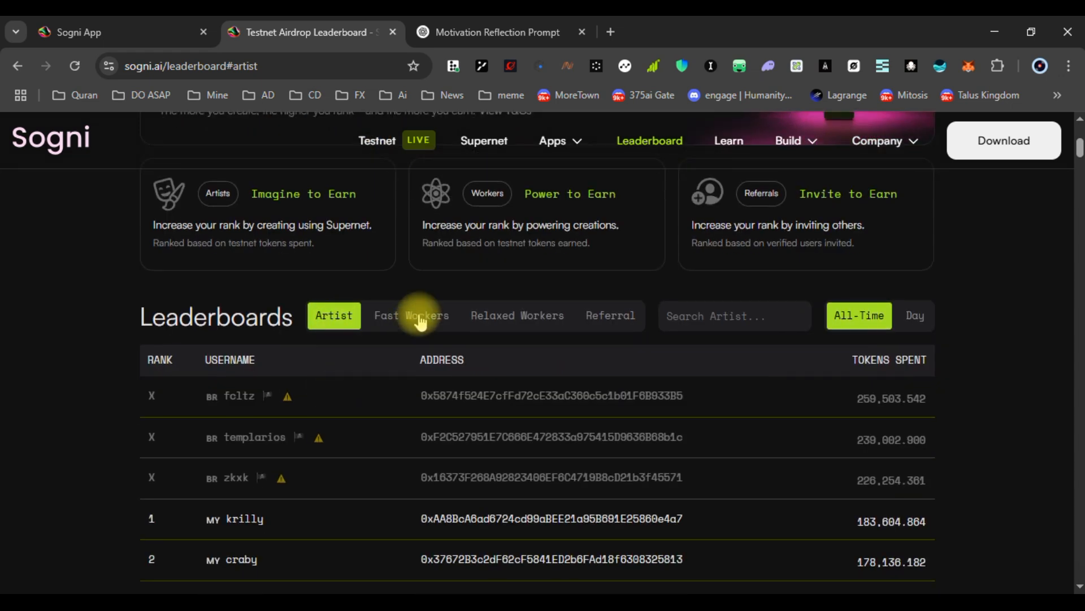
left_click(415, 315)
left_click(520, 317)
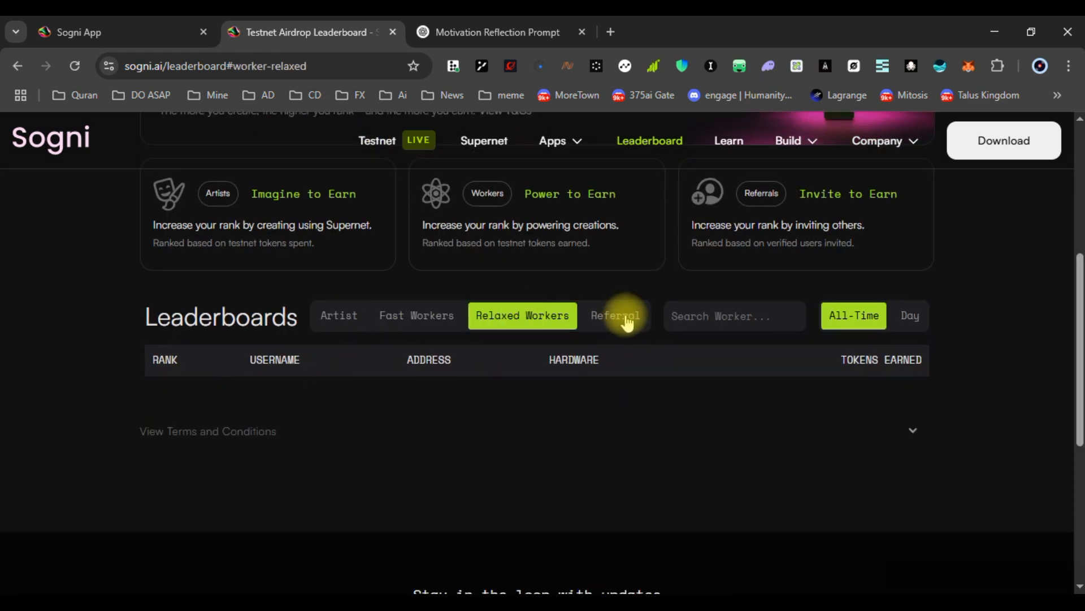
left_click(339, 316)
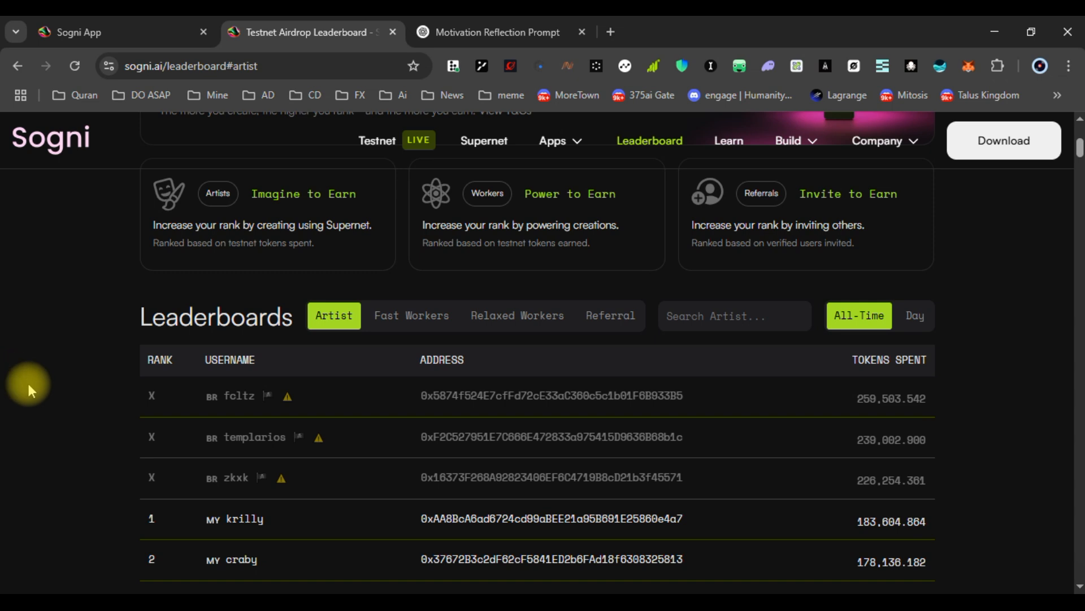
scroll(29, 383, "down", 2)
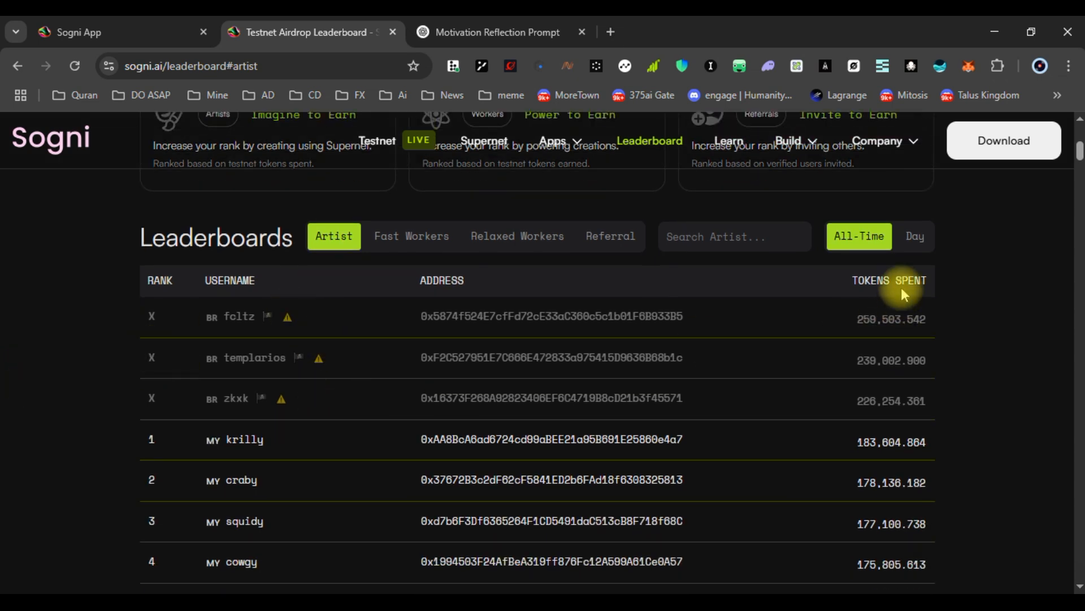
left_click(856, 281)
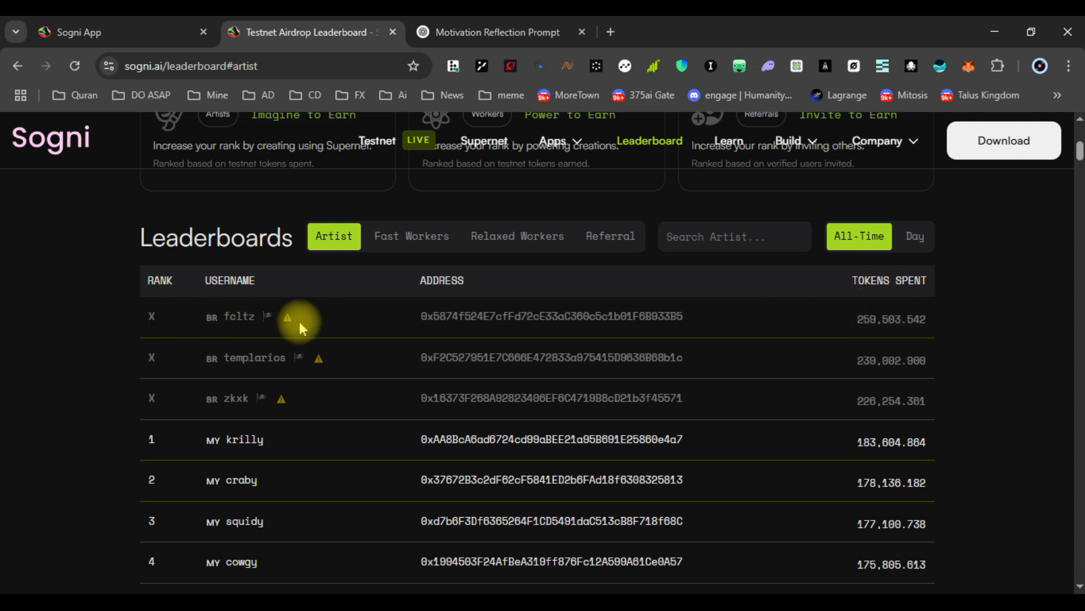
left_click(418, 244)
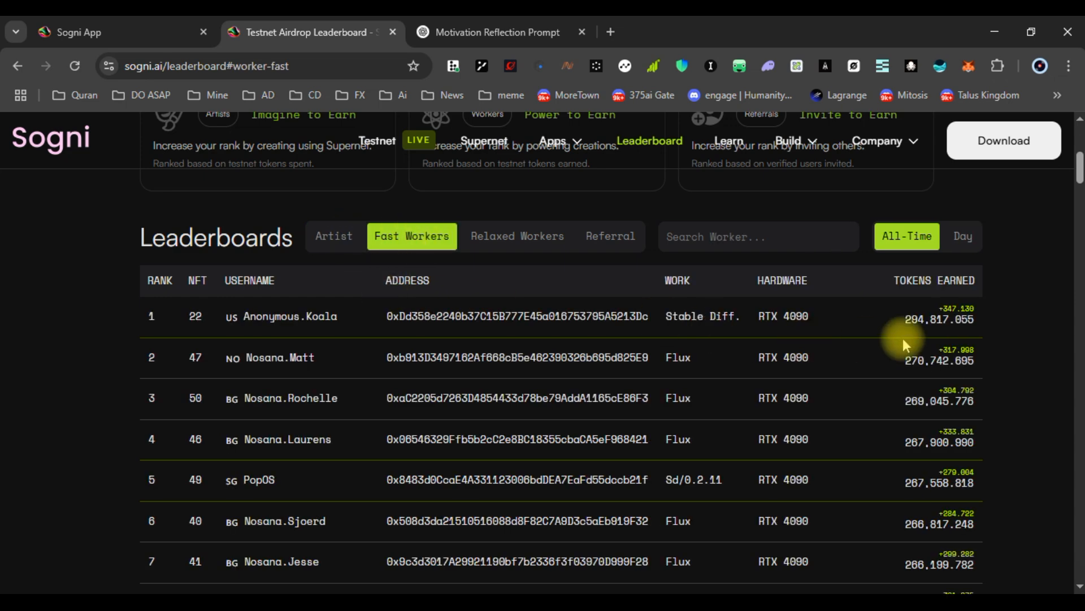
scroll(901, 331, "down", 6)
scroll(897, 351, "down", 5)
scroll(887, 390, "up", 10)
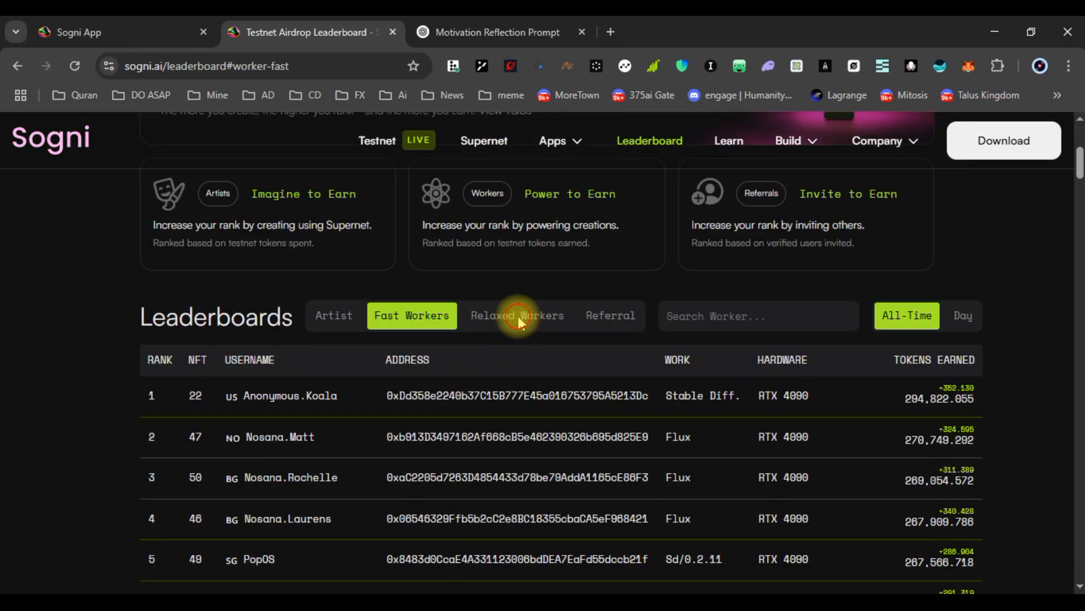
left_click(516, 315)
scroll(649, 409, "up", 7)
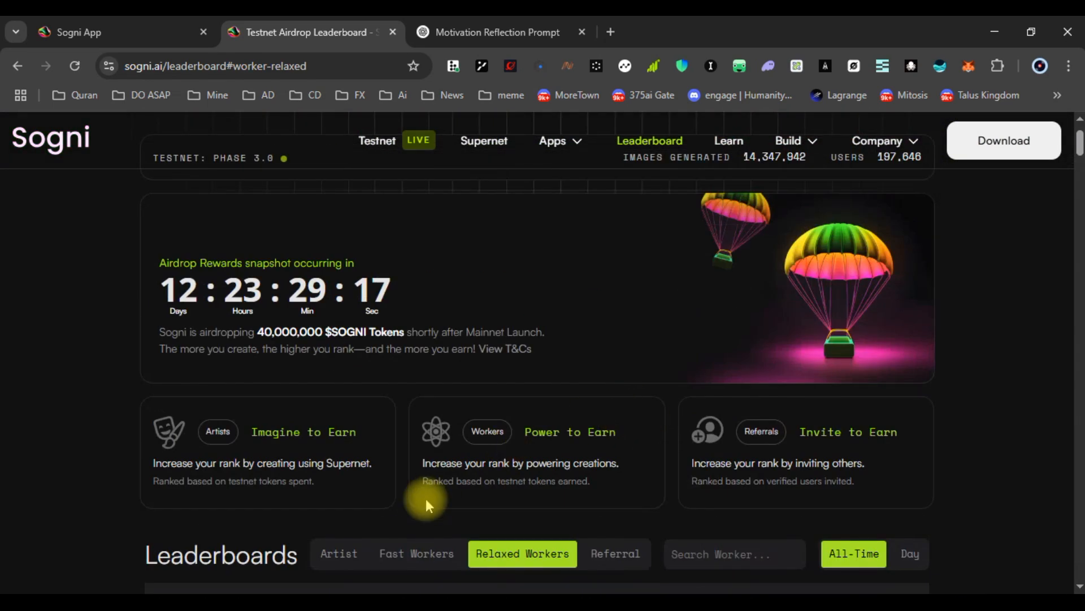
scroll(315, 424, "down", 3)
left_click(339, 397)
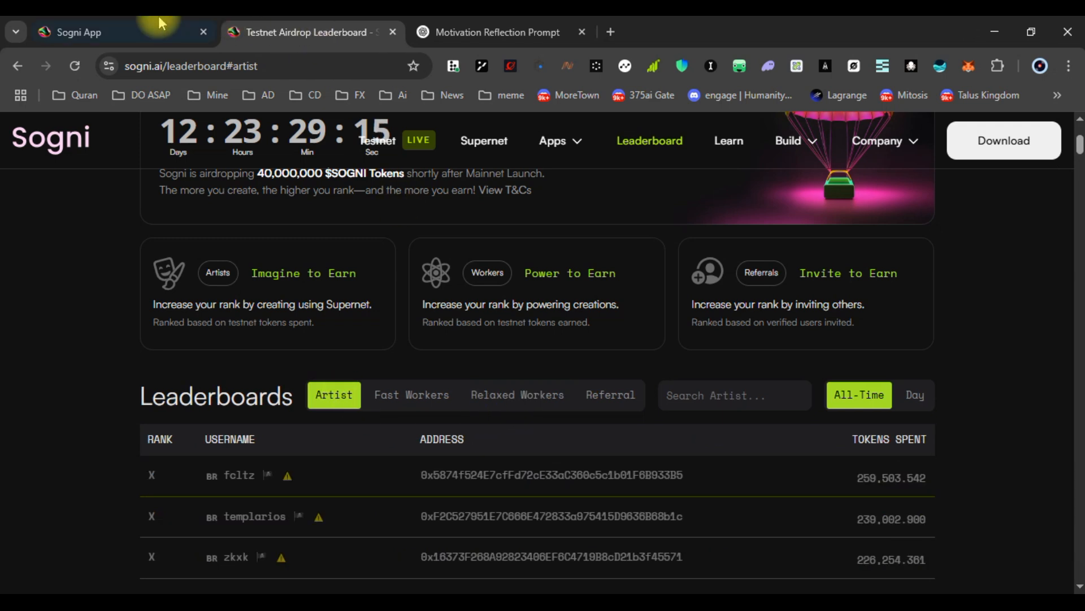
left_click(121, 28)
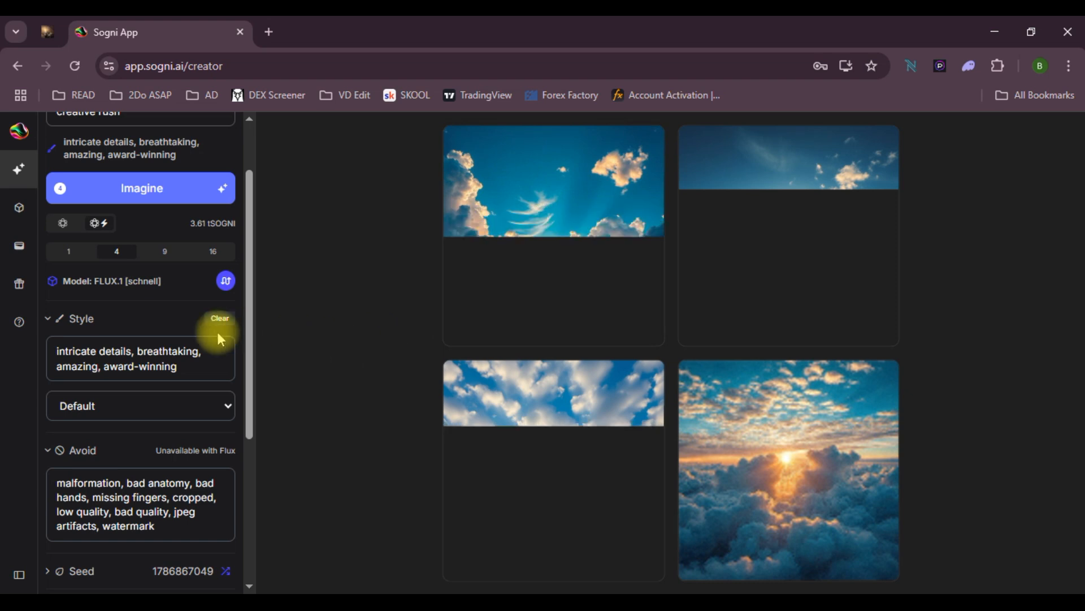
Highlight the 3.61 tSOGNI generation cost shown in the creator panel
scroll(258, 266, "up", 3)
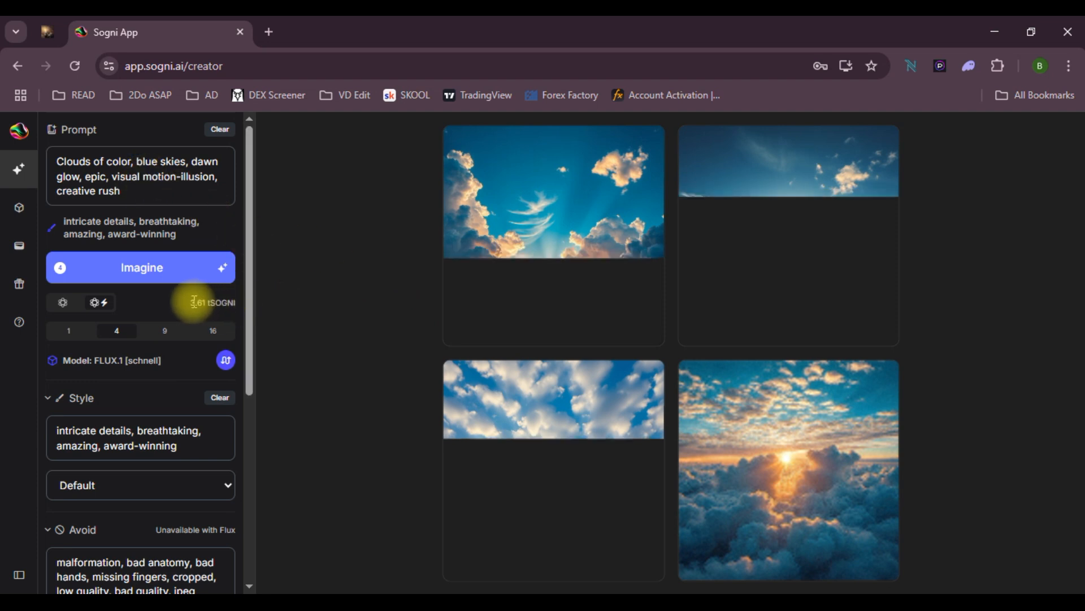
left_click_drag(193, 302, 236, 303)
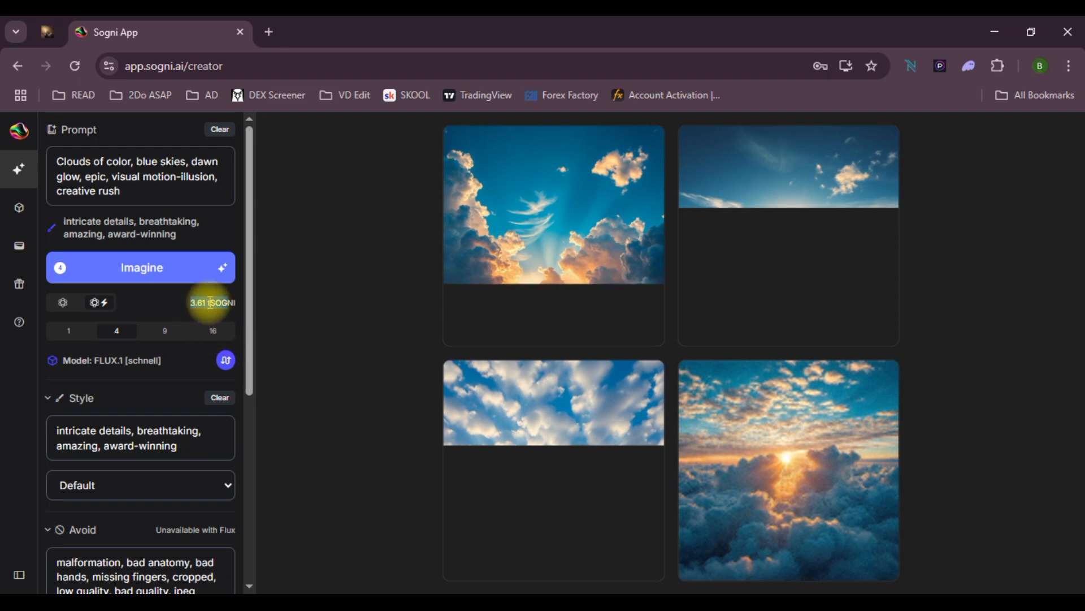
left_click_drag(238, 304, 209, 311)
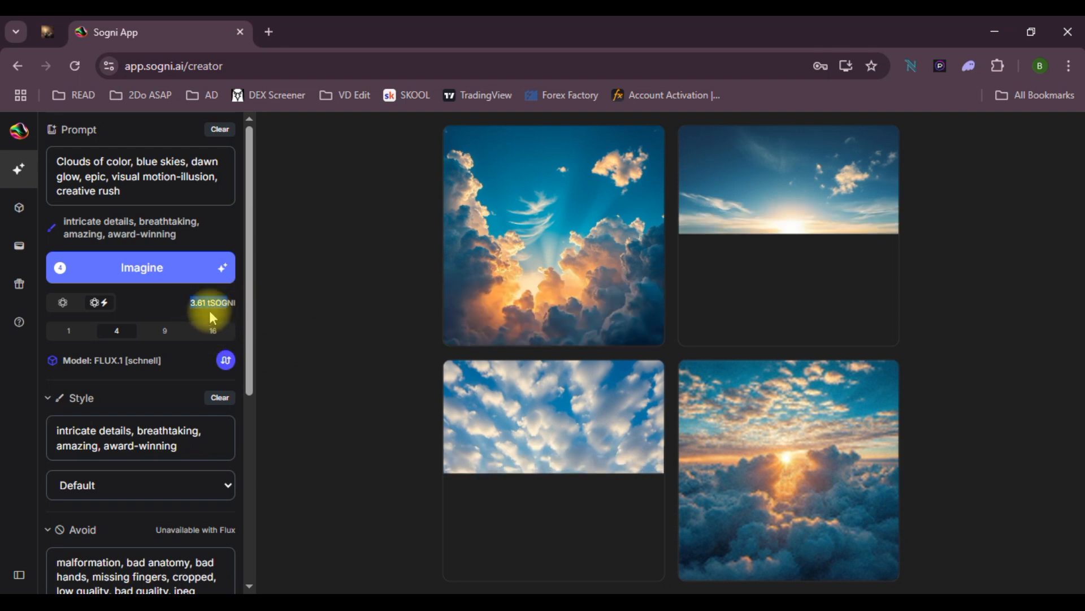
mouse_move(220, 316)
left_mouse_down()
mouse_move(151, 303)
mouse_move(213, 301)
mouse_move(203, 320)
left_mouse_up()
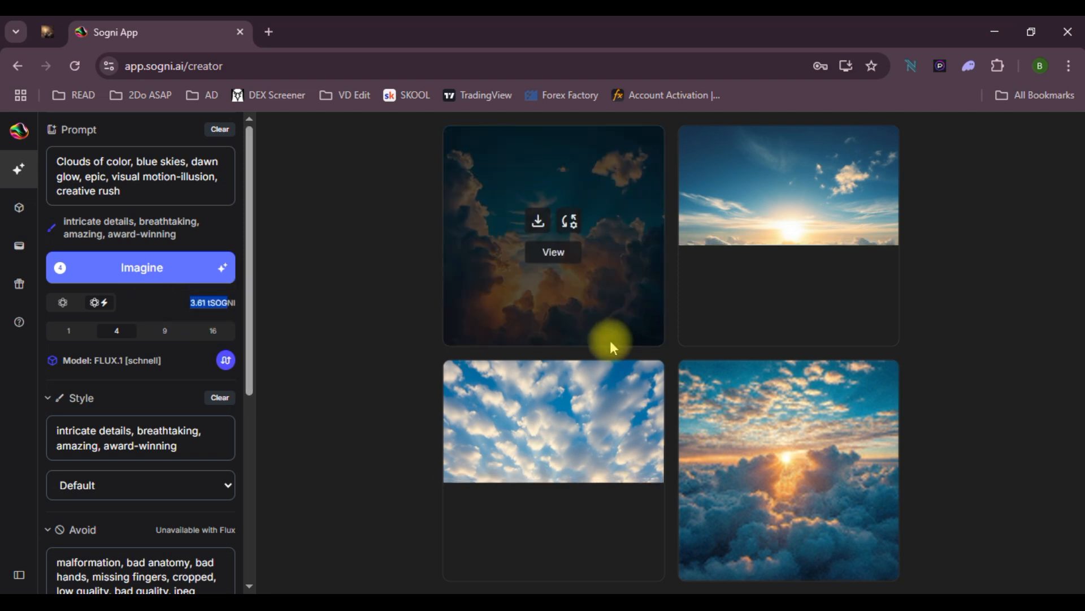
Open Account & Wallet, highlight the Pending Debits figure, and show the browser window previews
left_click(19, 263)
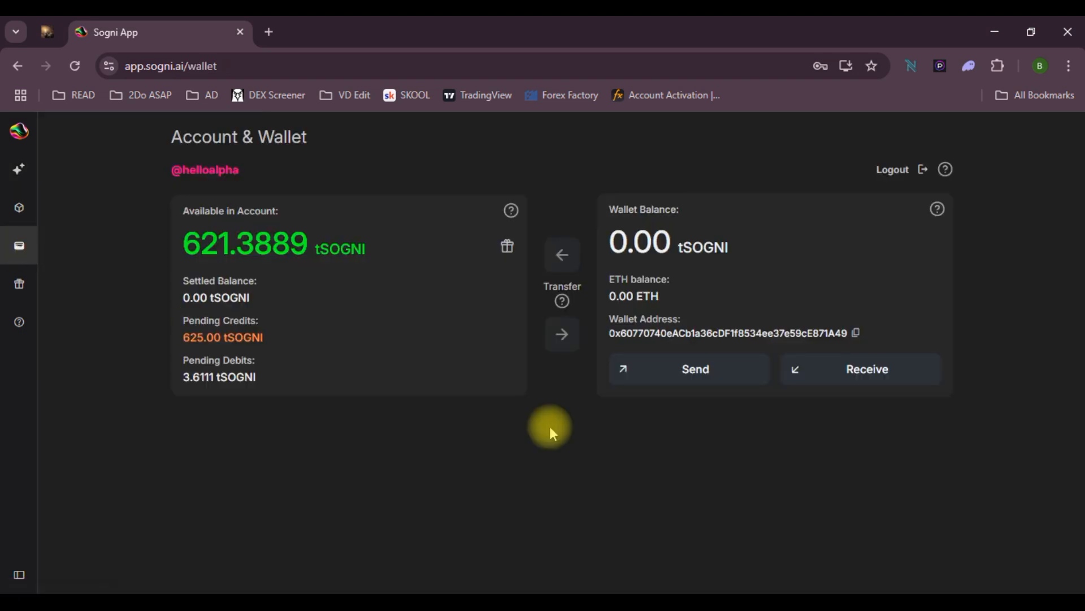
left_click_drag(183, 361, 184, 381)
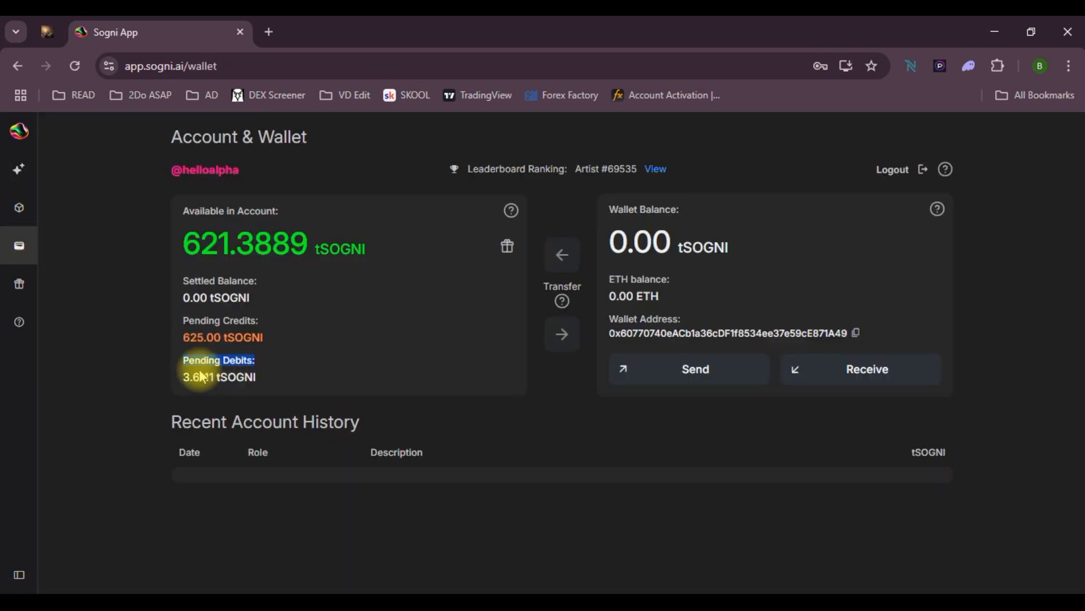
left_click(564, 602)
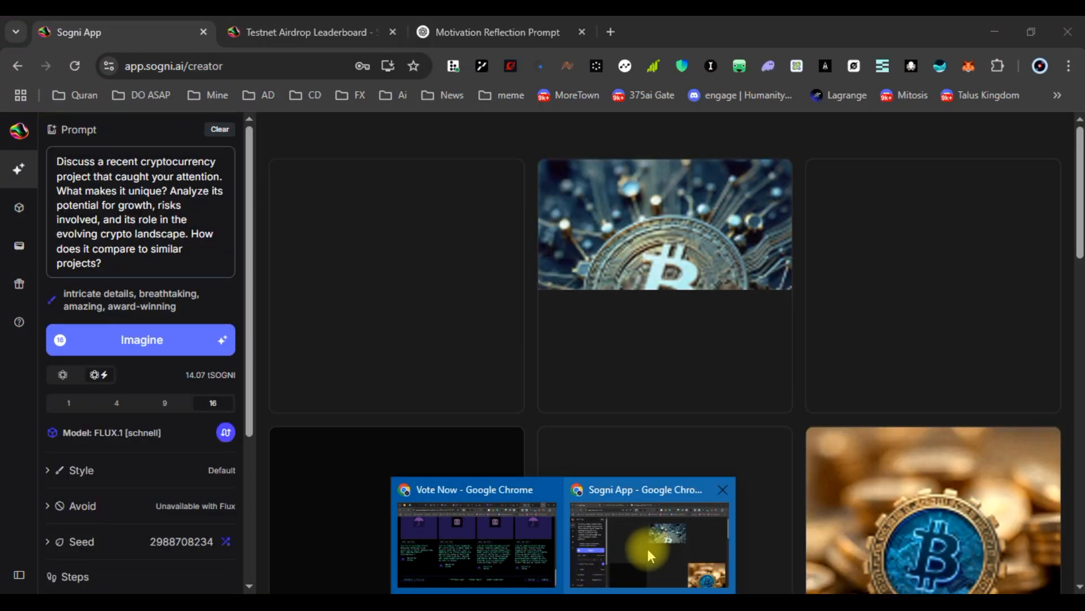
Switch to the bitcoin image window, scroll the 16-image grid, and open one image in the viewer
left_click(646, 548)
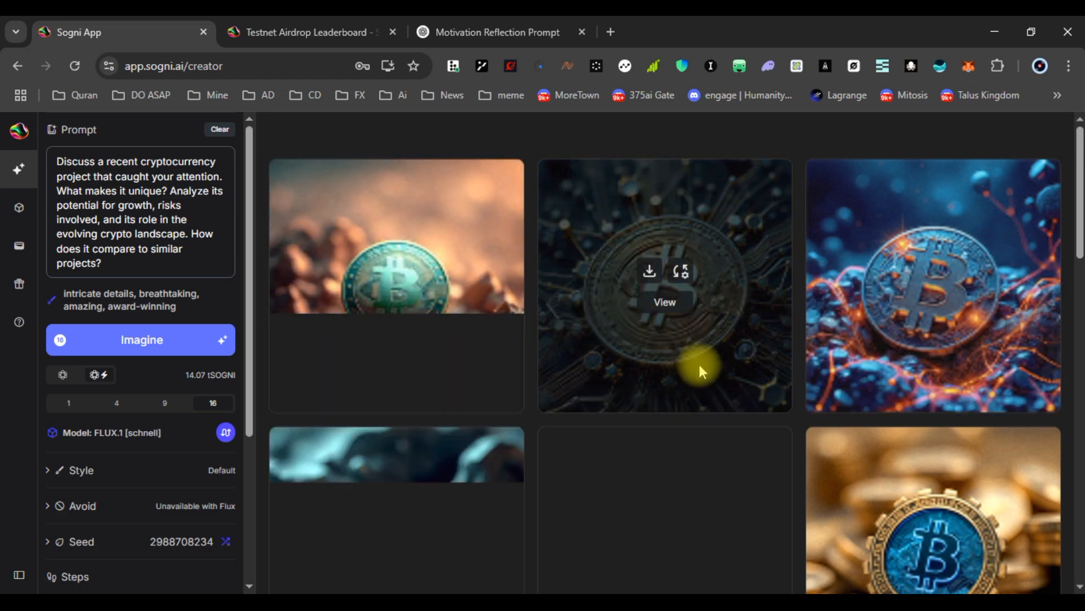
scroll(700, 364, "down", 8)
scroll(742, 372, "down", 5)
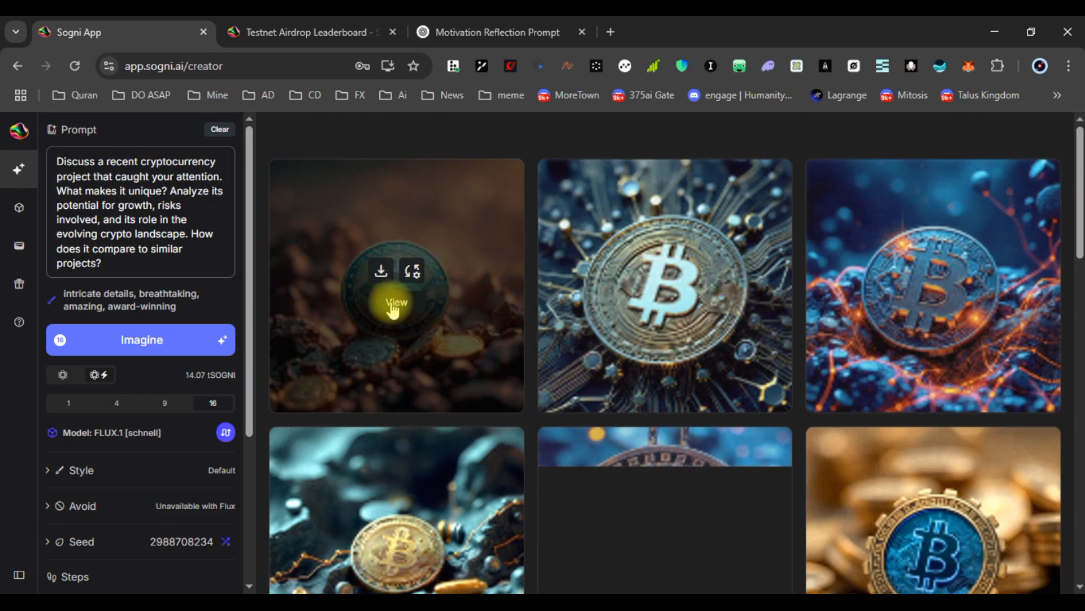
left_click(391, 301)
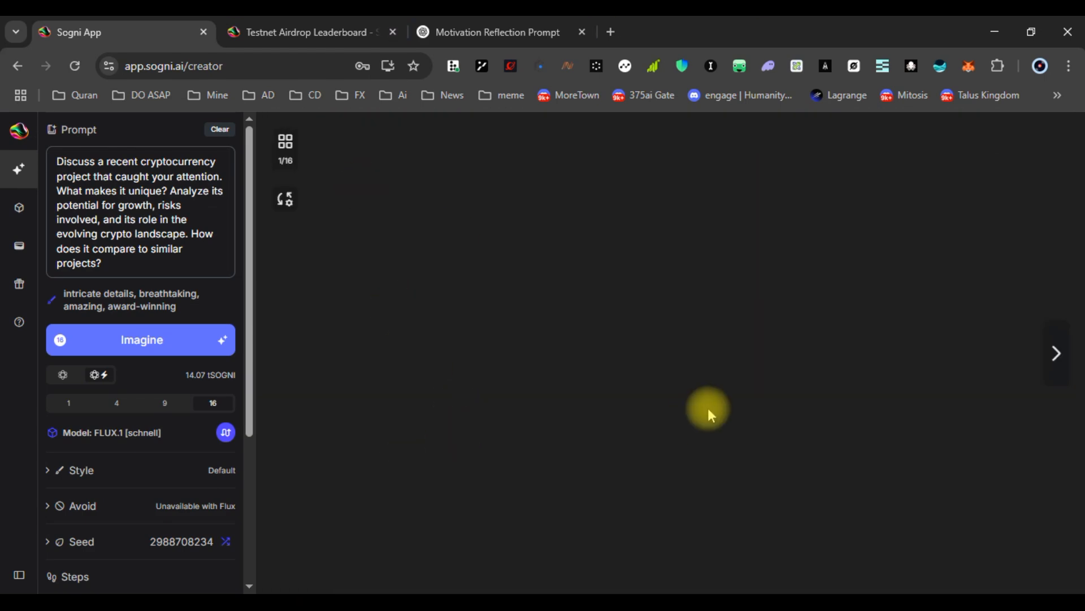
left_click(20, 289)
Enter a 10 tSOGNI account-to-wallet transfer on the Account & Wallet page and submit it
left_click(19, 244)
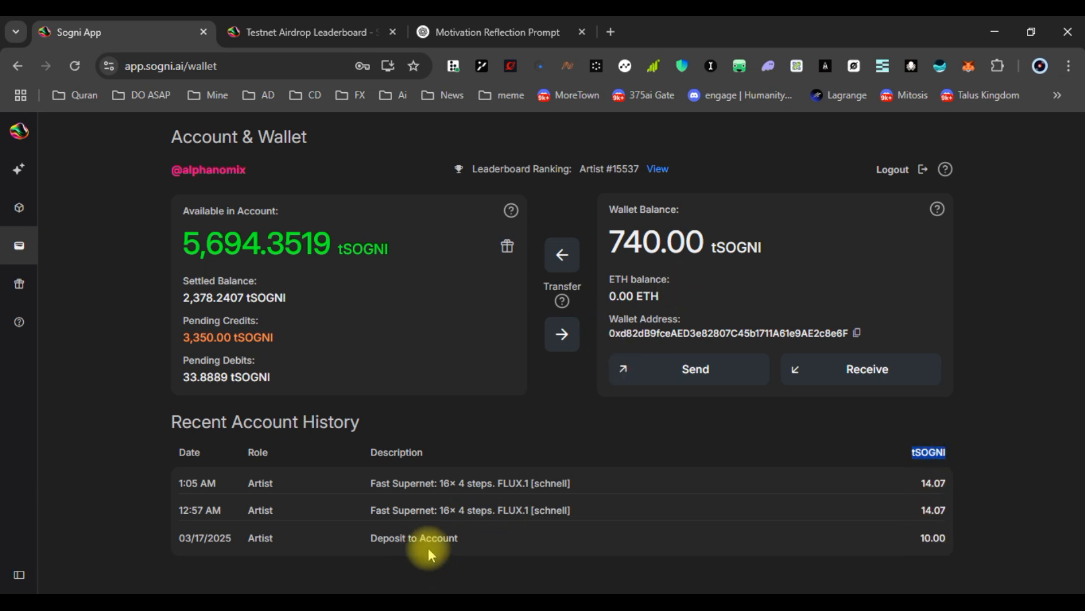
left_click(602, 453)
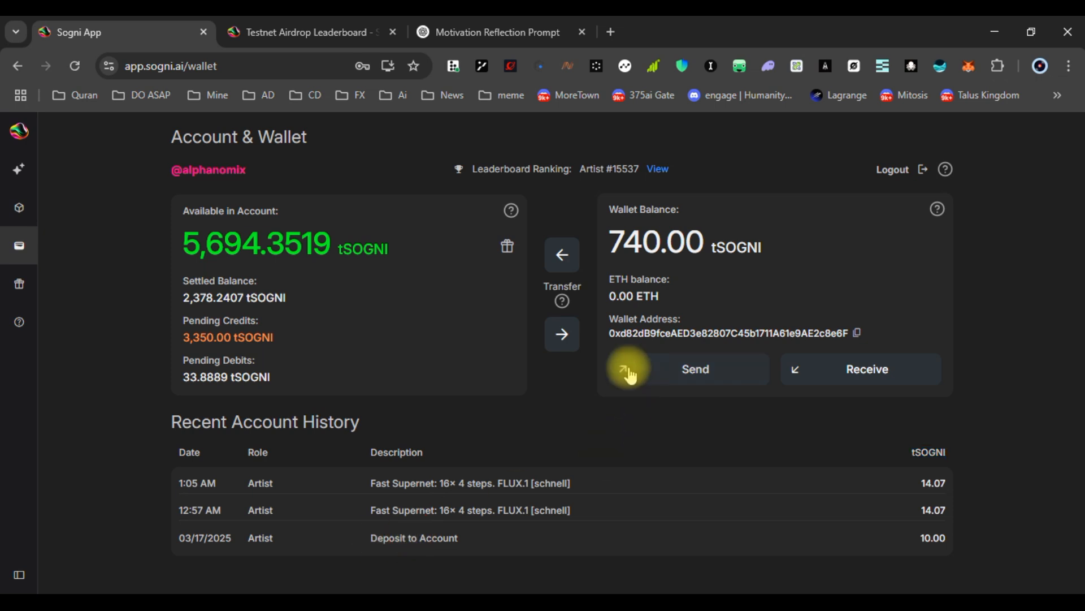
left_click(561, 337)
double_click(213, 506)
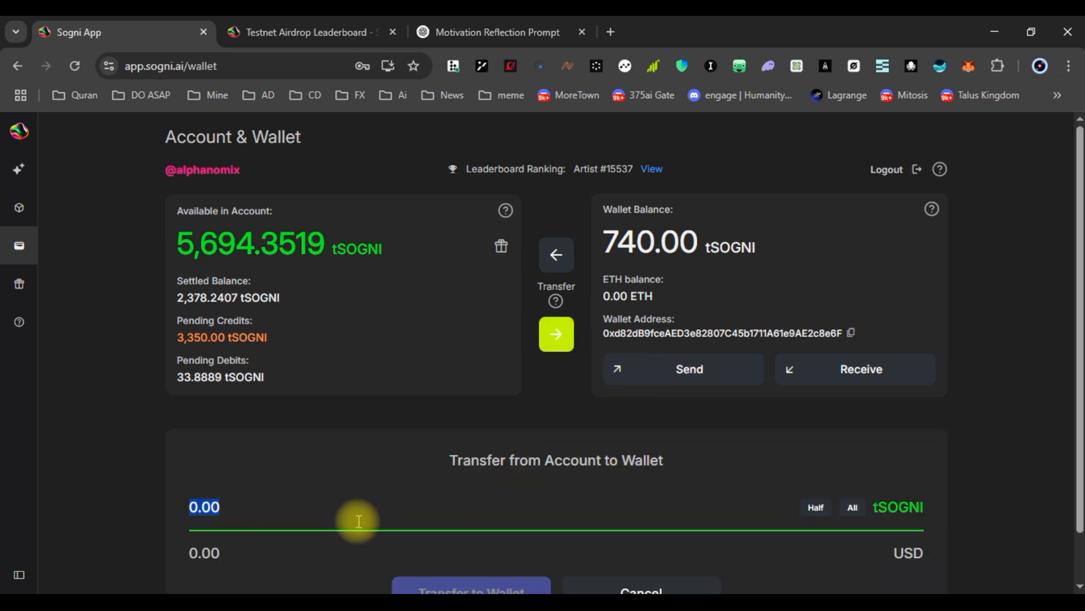
type("10")
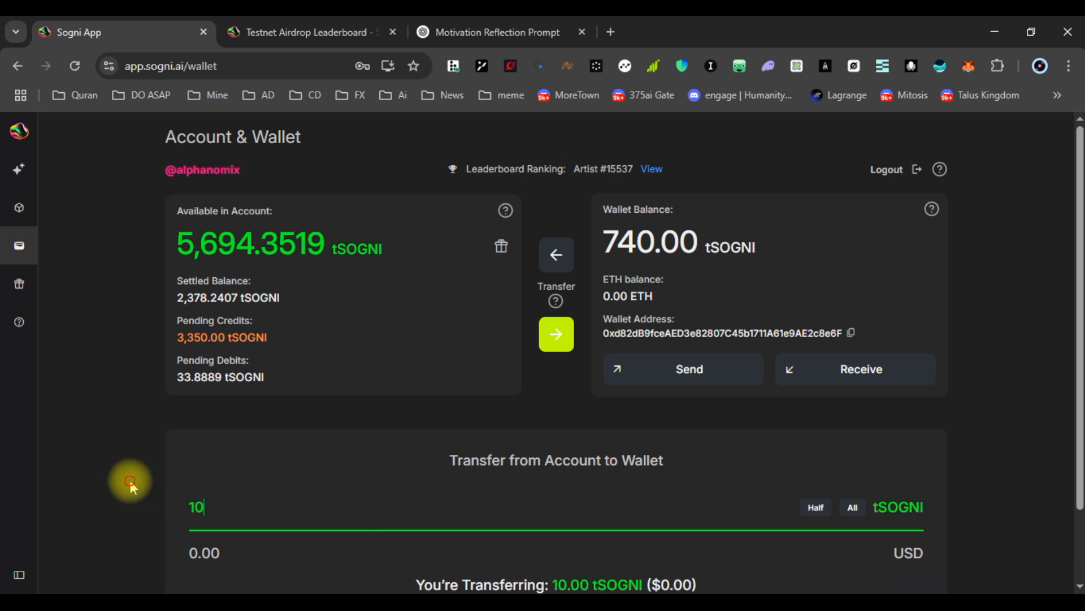
scroll(142, 483, "down", 3)
left_click(475, 540)
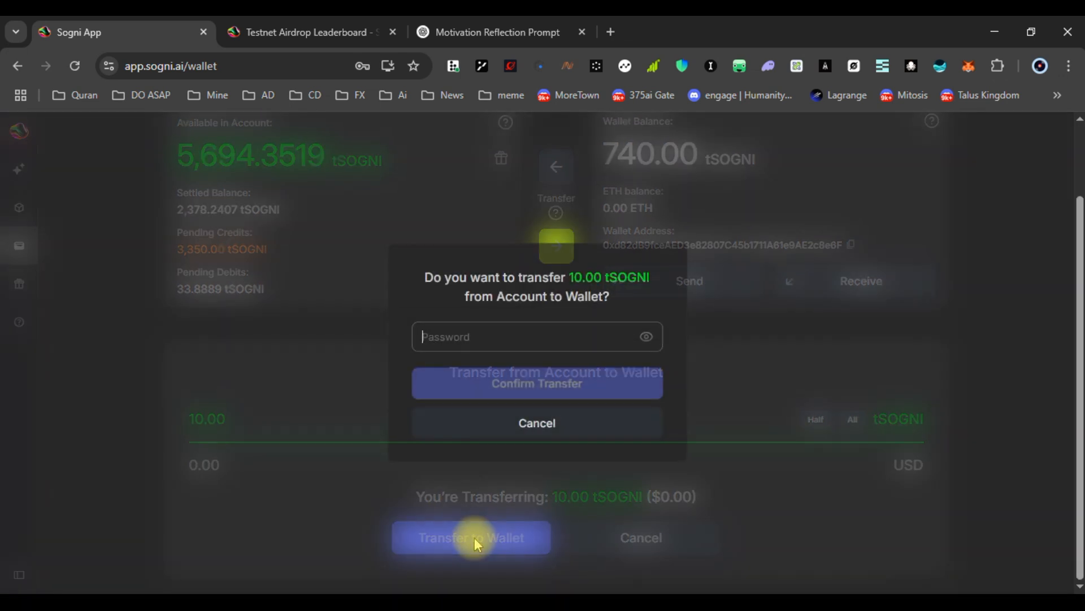
Autofill the saved account password and confirm the 10.00 tSOGNI transfer
left_click(457, 337)
left_click(528, 361)
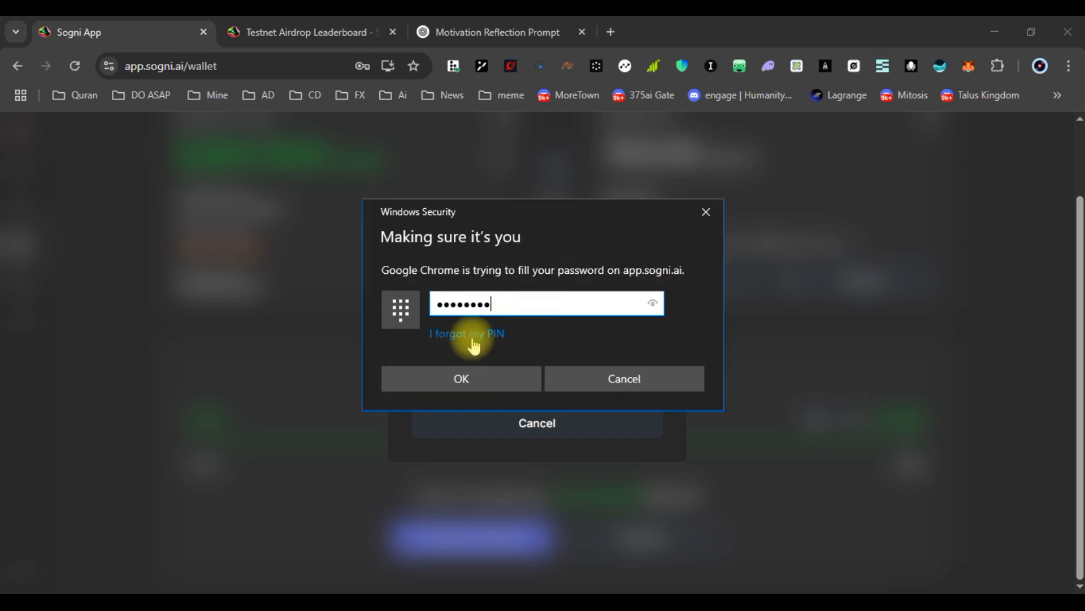
left_click(473, 376)
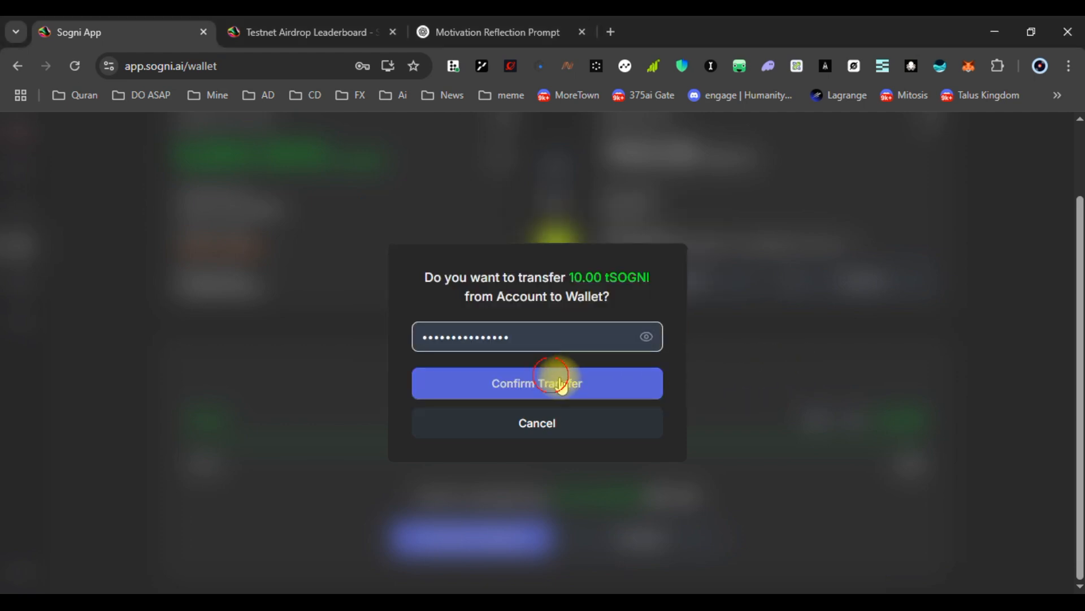
left_click(558, 376)
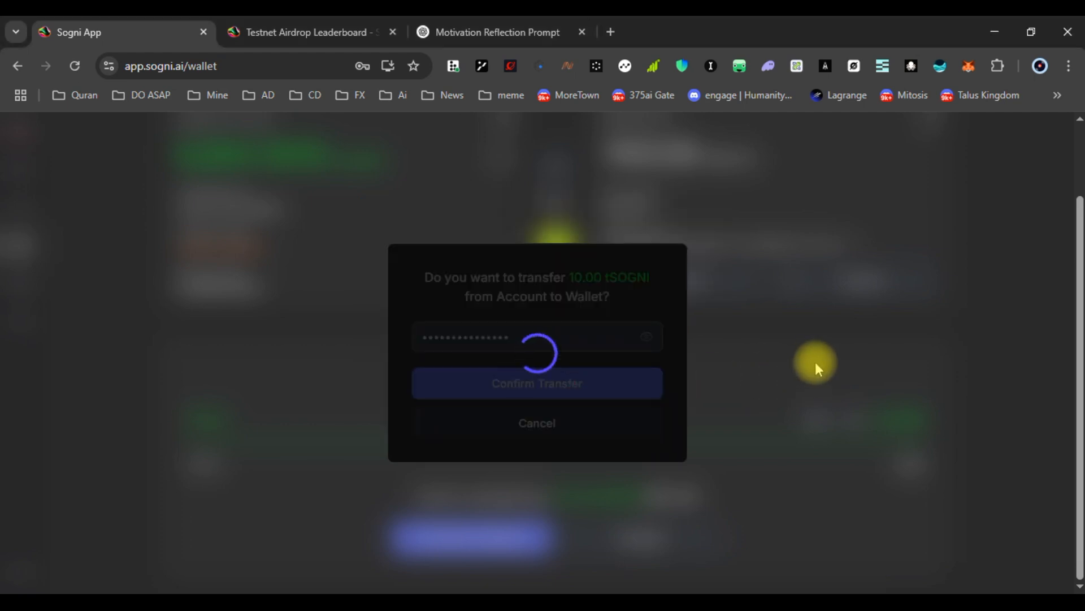
left_click(546, 326)
left_click(497, 355)
left_click(541, 432)
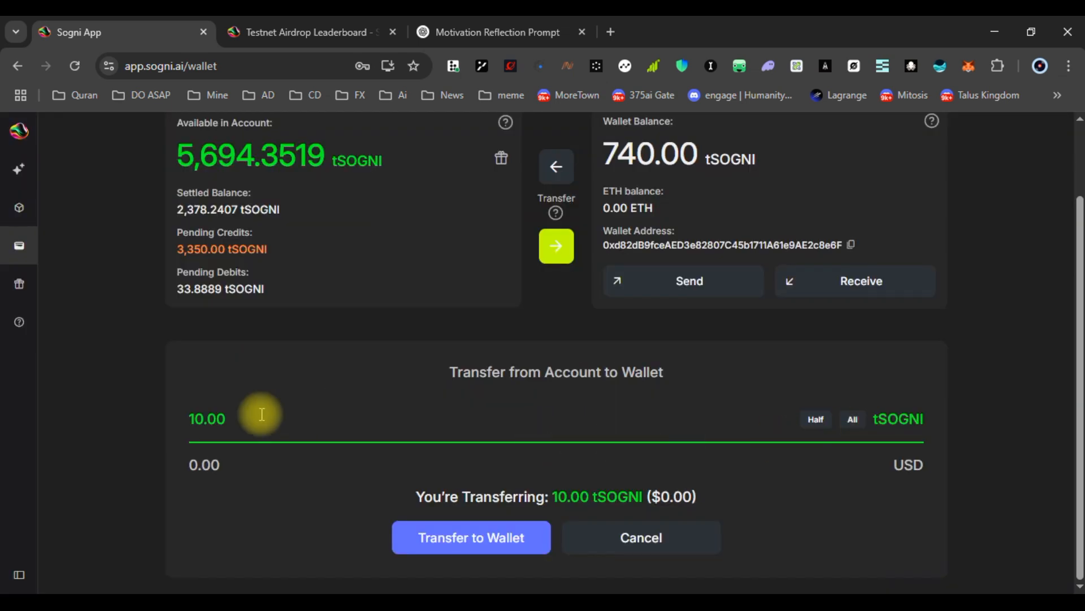
scroll(482, 372, "up", 2)
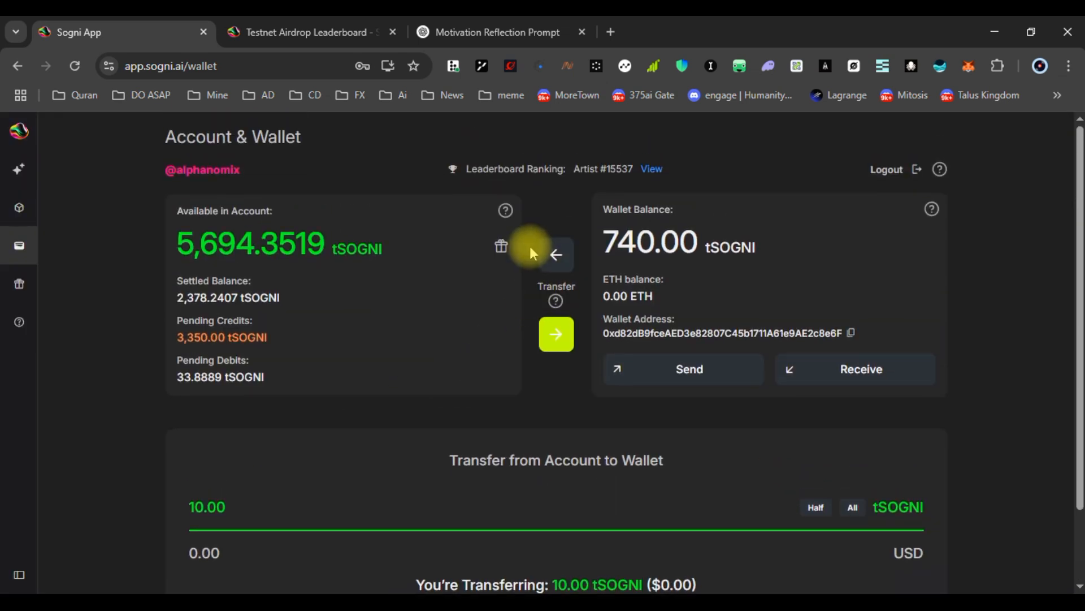
Enter 80 as the wallet-to-account transfer amount, confirm it, and close the success dialog
left_click(556, 255)
scroll(311, 449, "down", 2)
key("ctrl+a")
type("8")
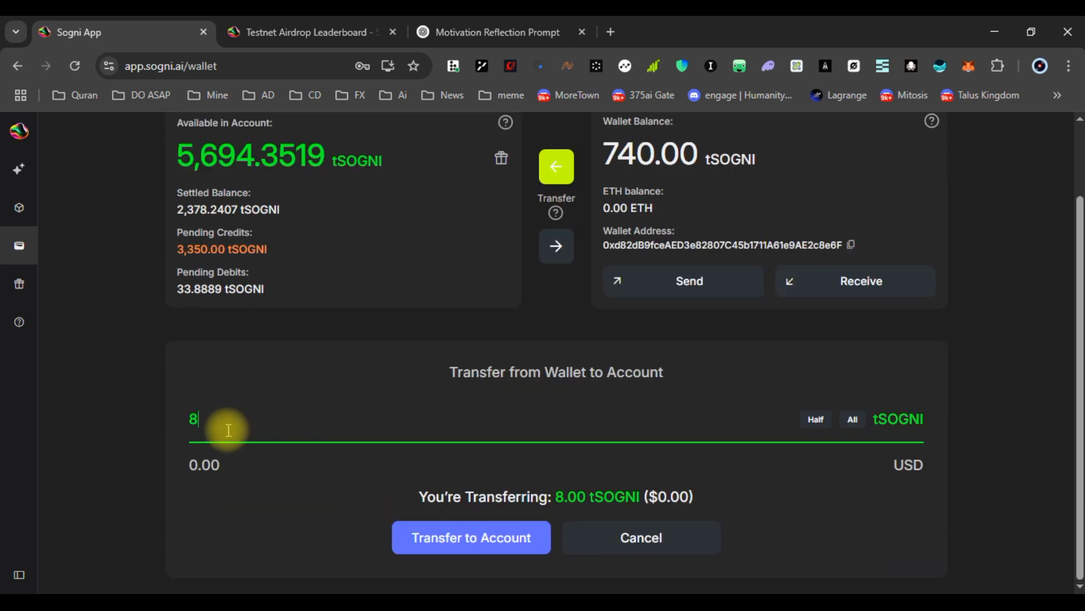
type("0")
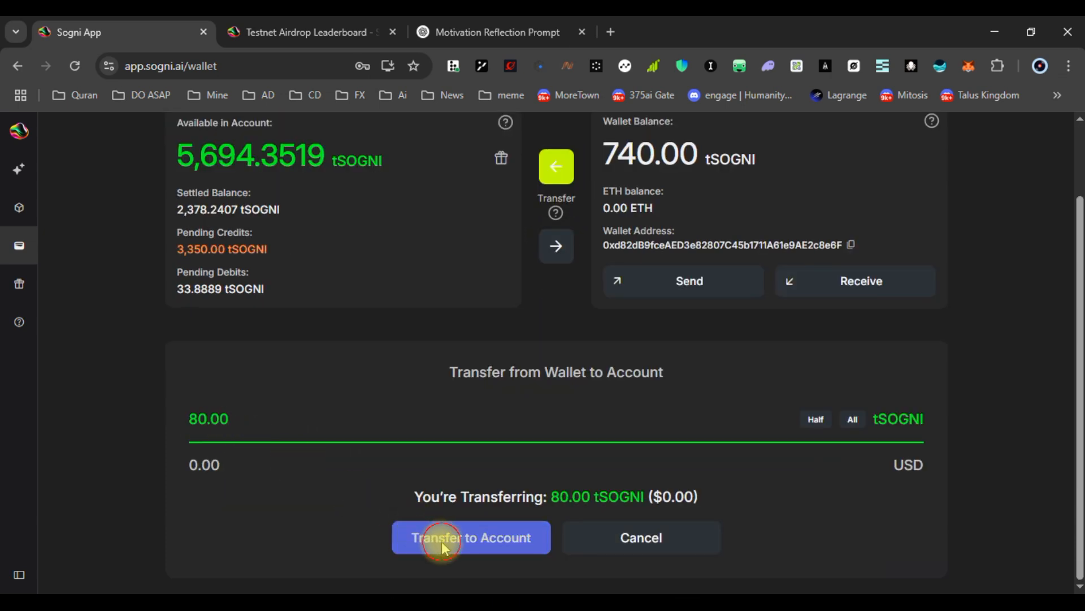
left_click(435, 537)
left_click(521, 395)
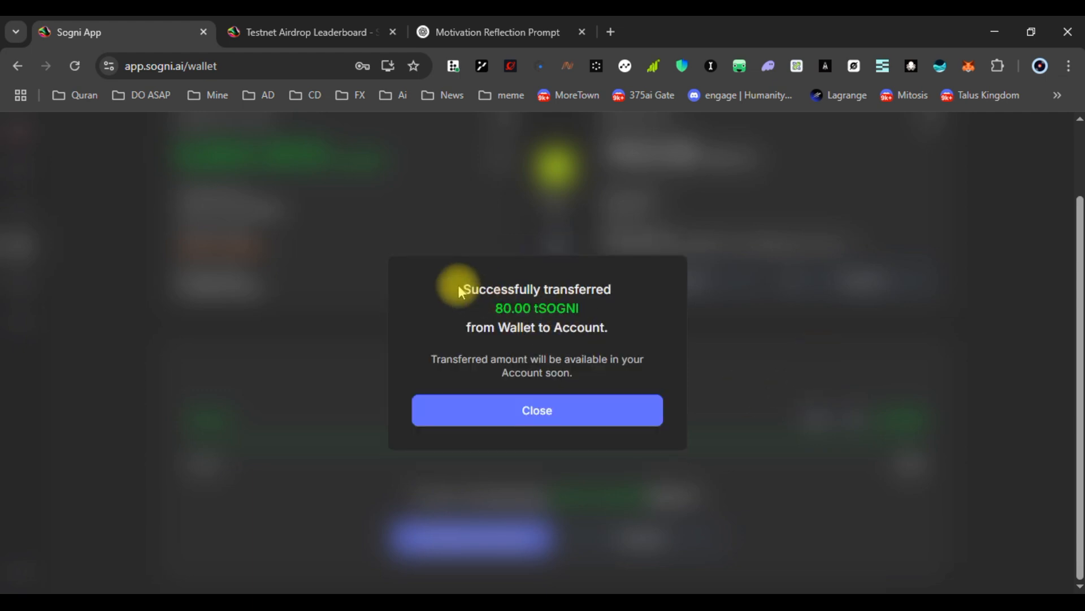
left_click_drag(467, 287, 602, 287)
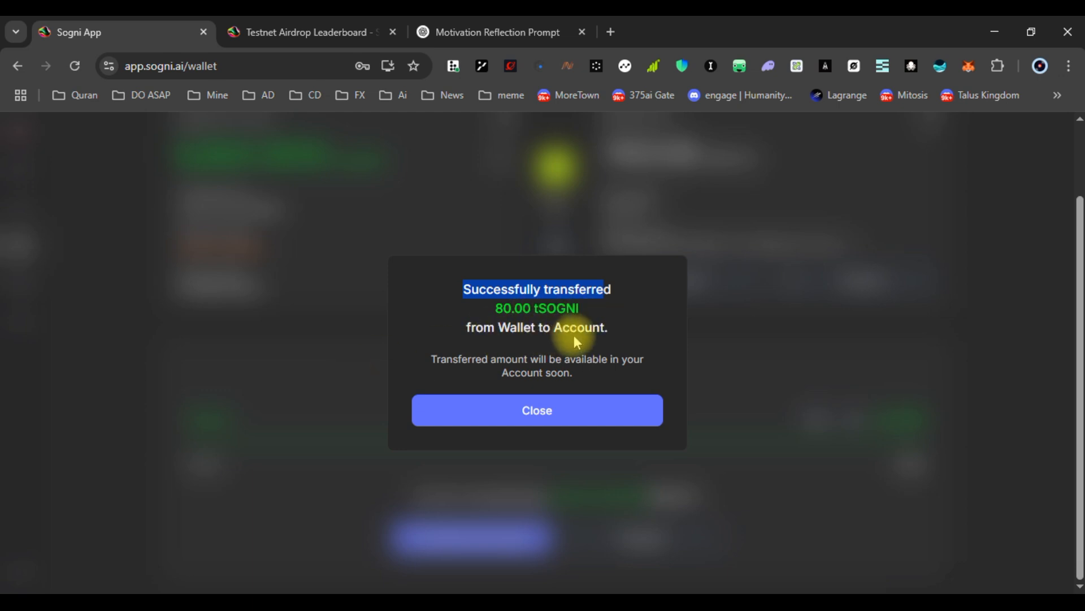
left_click(542, 405)
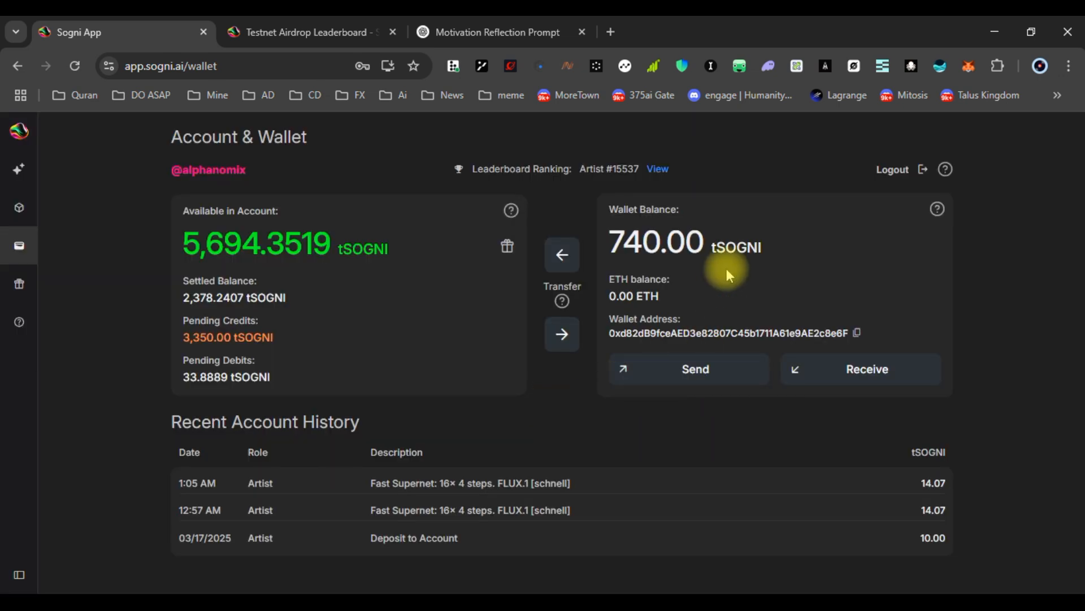
left_click_drag(608, 209, 681, 210)
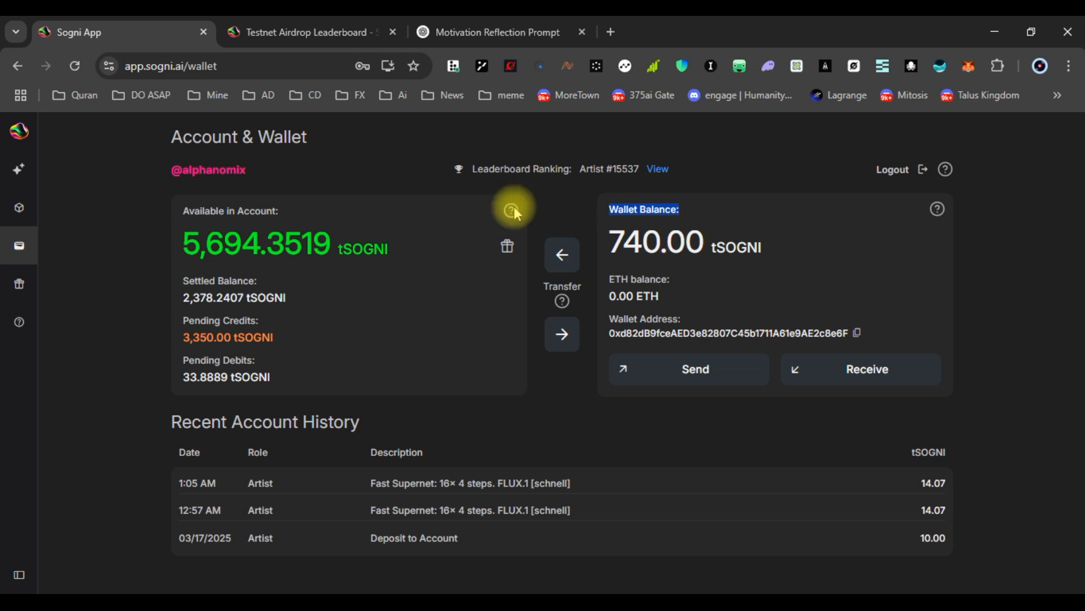
left_click_drag(184, 208, 298, 210)
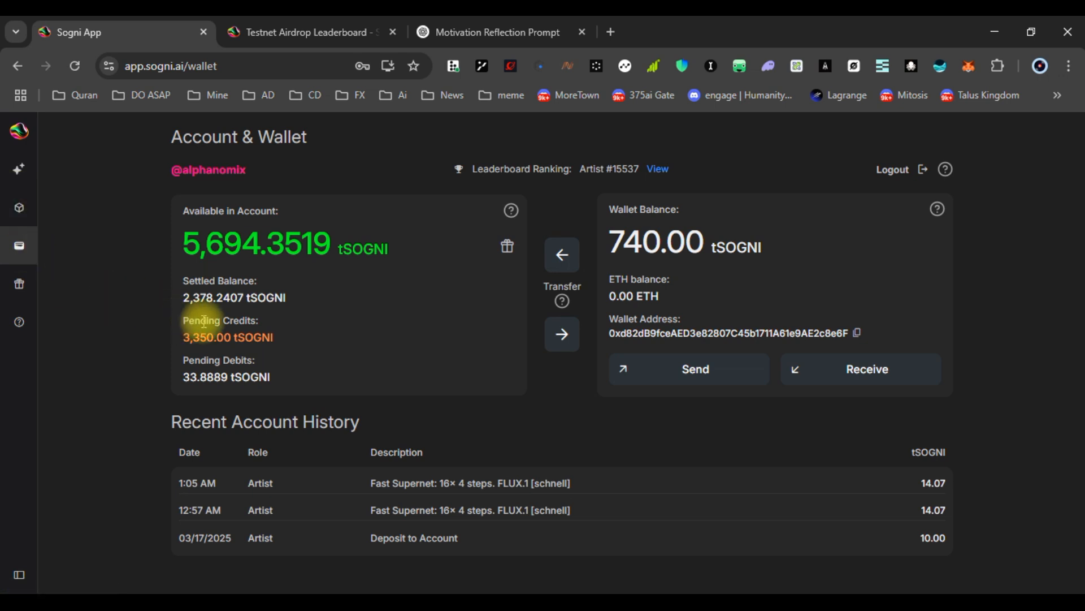
left_click_drag(229, 321, 245, 321)
left_click_drag(232, 358, 271, 363)
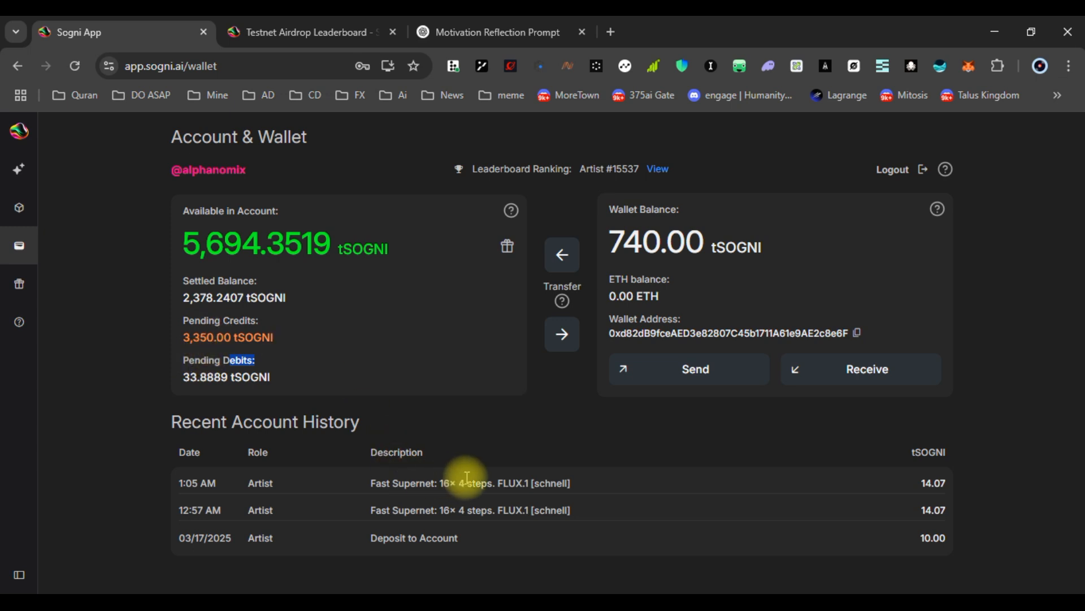
left_click(611, 272)
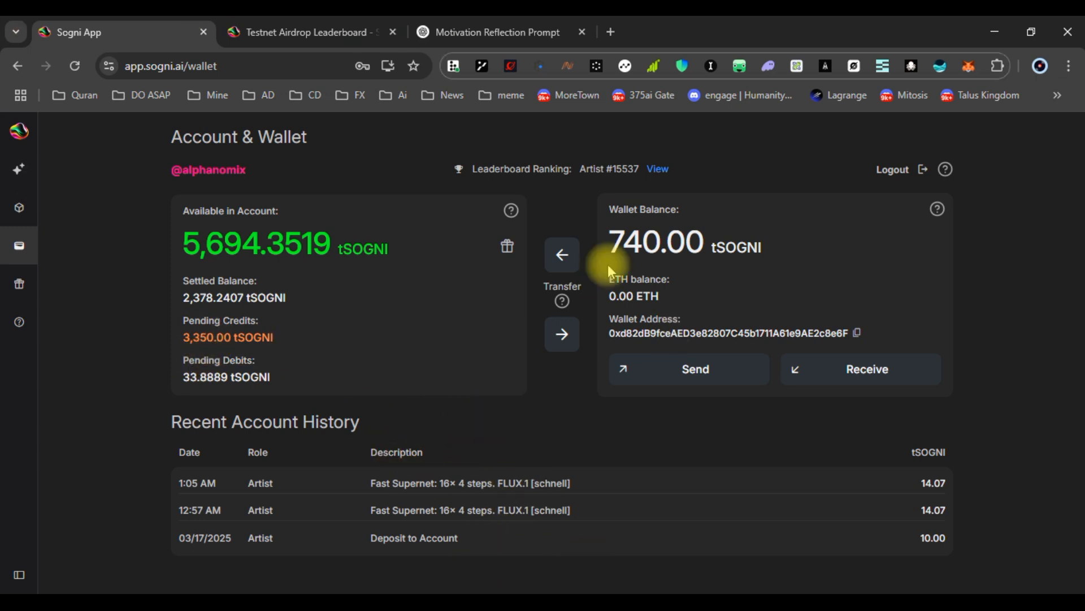
double_click(591, 170)
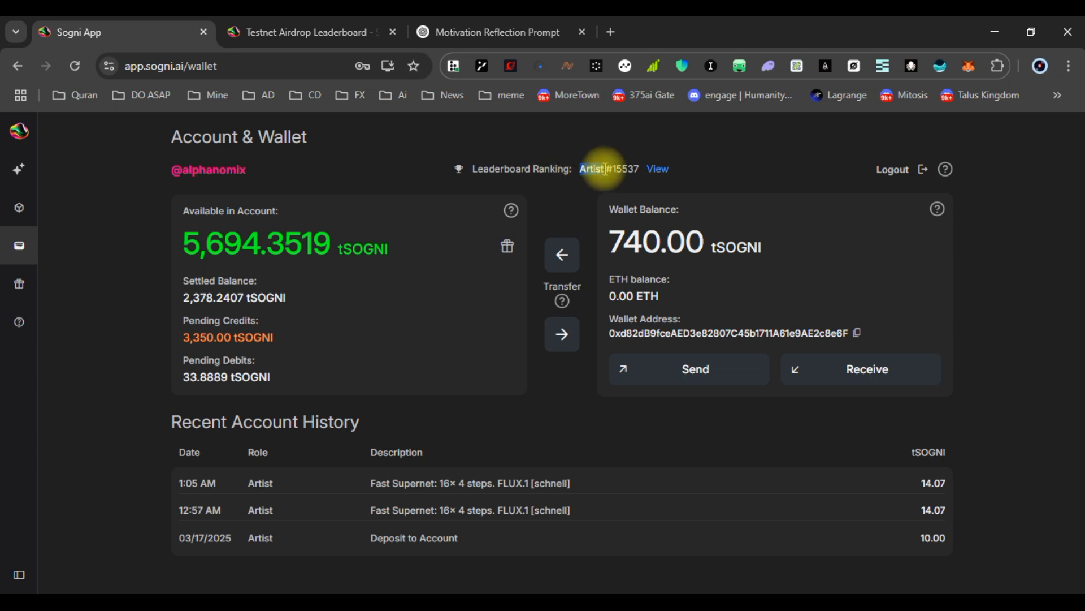
left_click(697, 161)
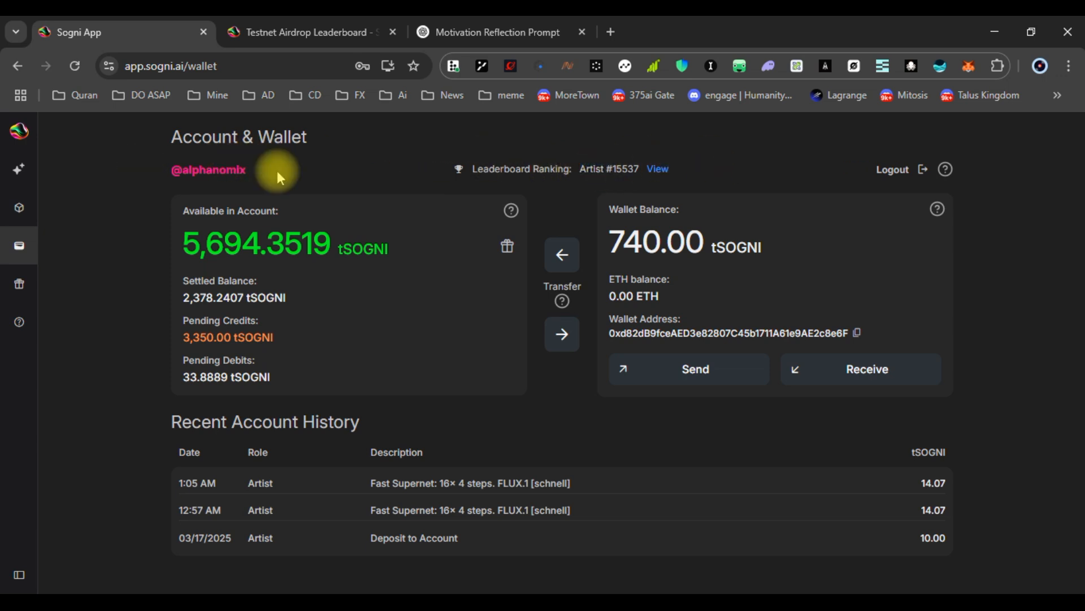
Open the first bitcoin image in the viewer and page through to image 7 of 16
left_click(21, 170)
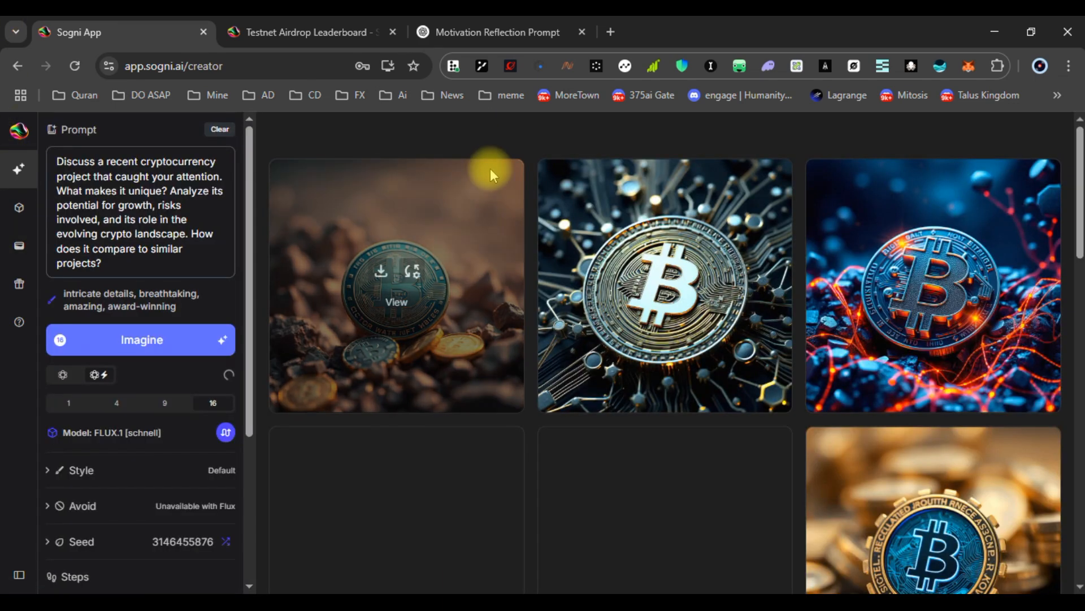
mouse_move(492, 346)
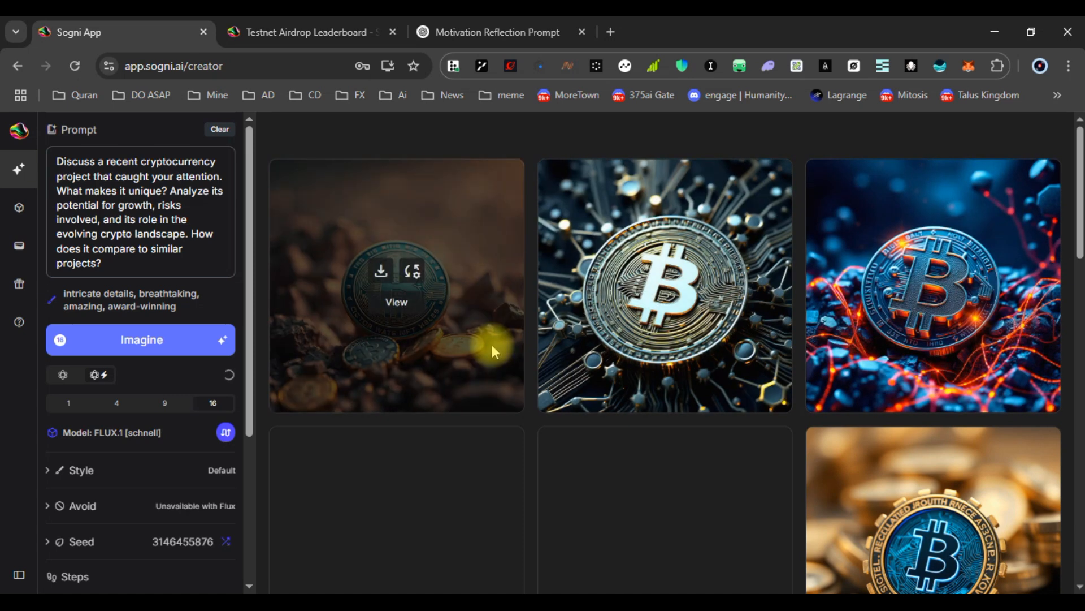
left_click(398, 306)
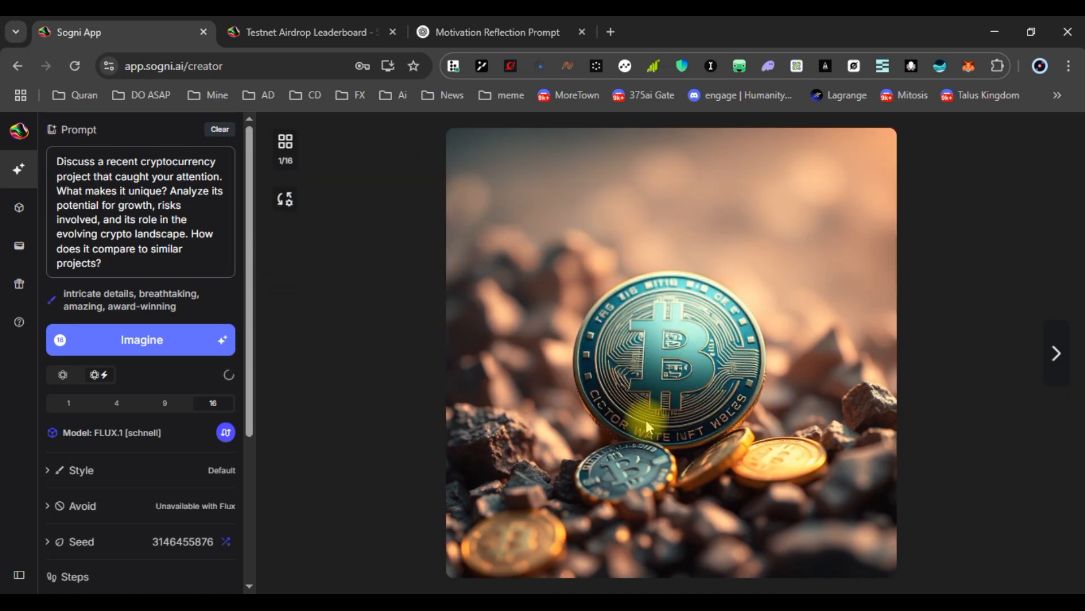
left_click(1055, 350)
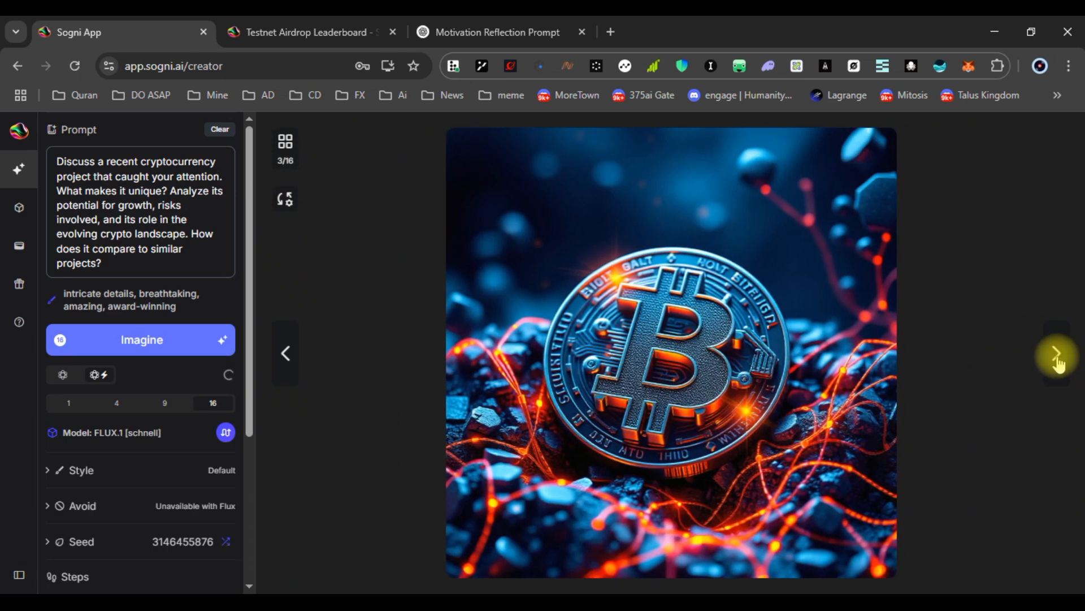
left_click(1057, 359)
left_click(1057, 359)
left_click(1057, 359)
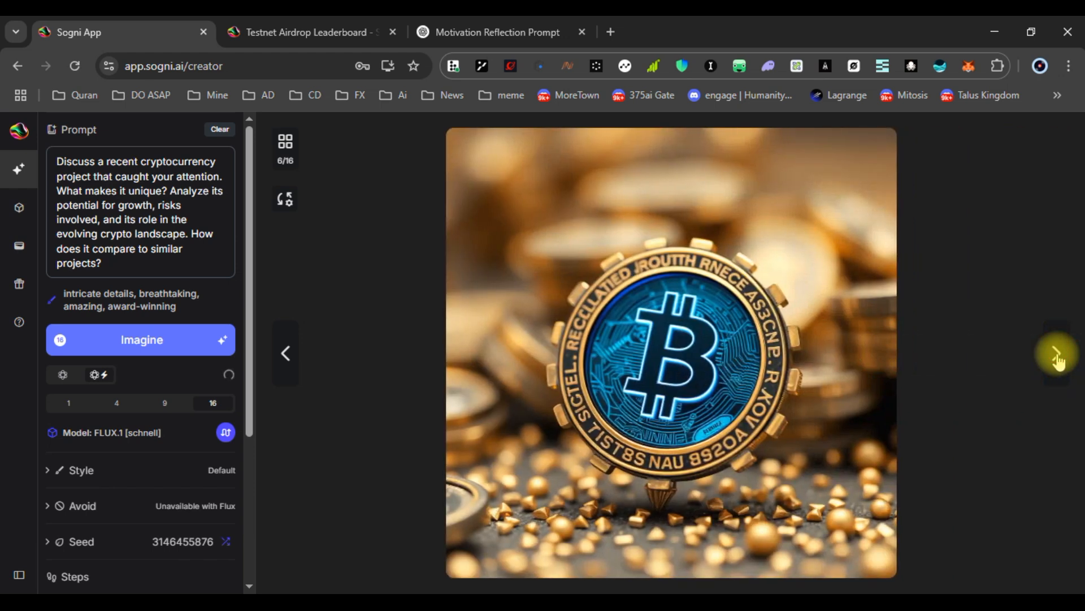
left_click(1057, 359)
Scroll the settings panel, then bring up the Models catalogue from the sidebar
scroll(124, 466, "down", 3)
scroll(125, 452, "up", 3)
scroll(127, 443, "down", 4)
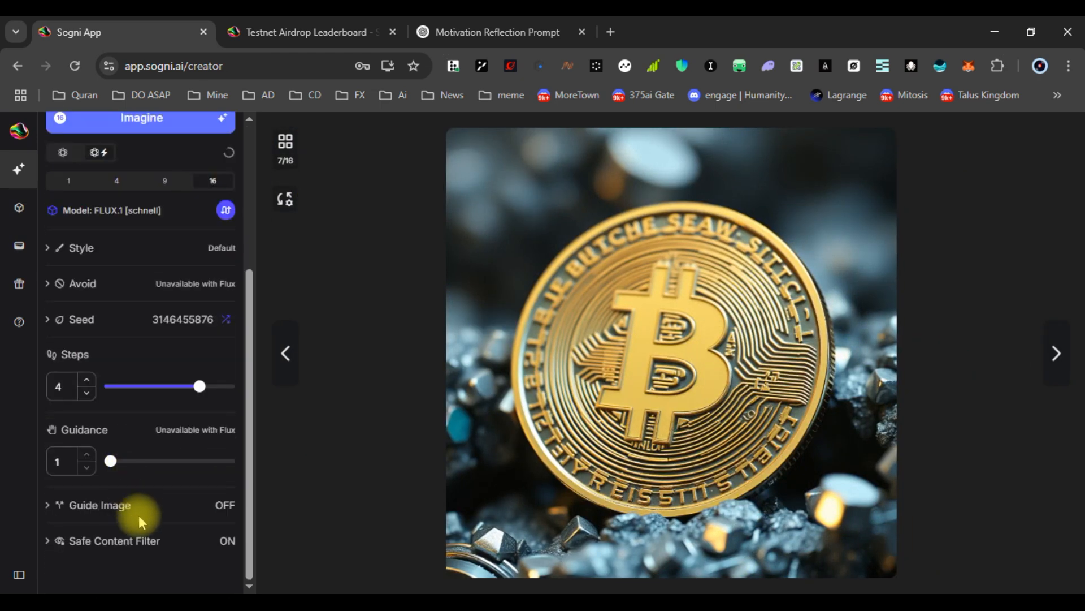
scroll(186, 395, "up", 4)
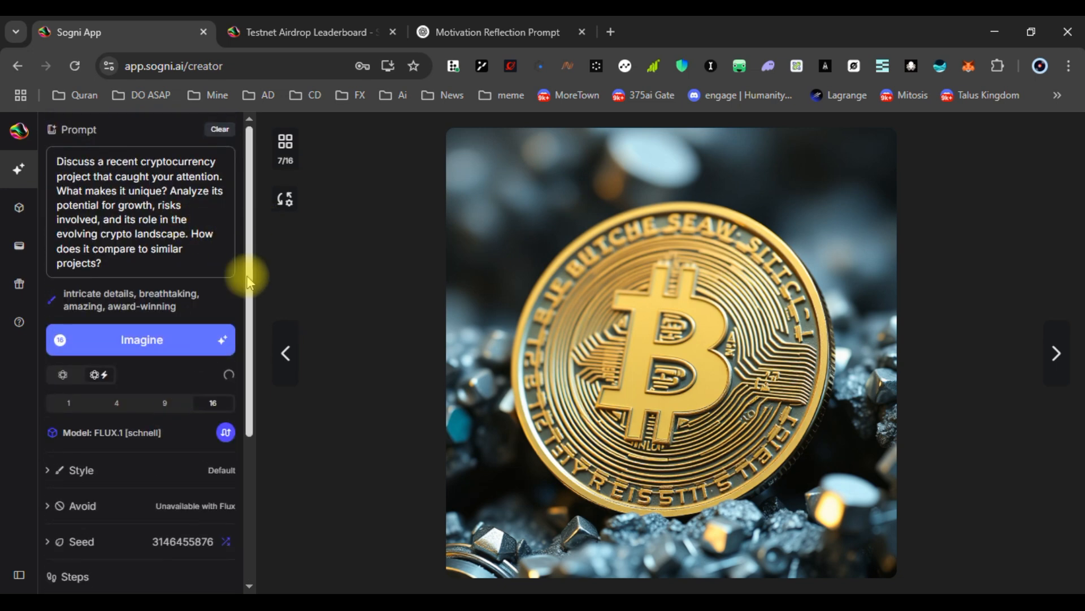
left_click(17, 207)
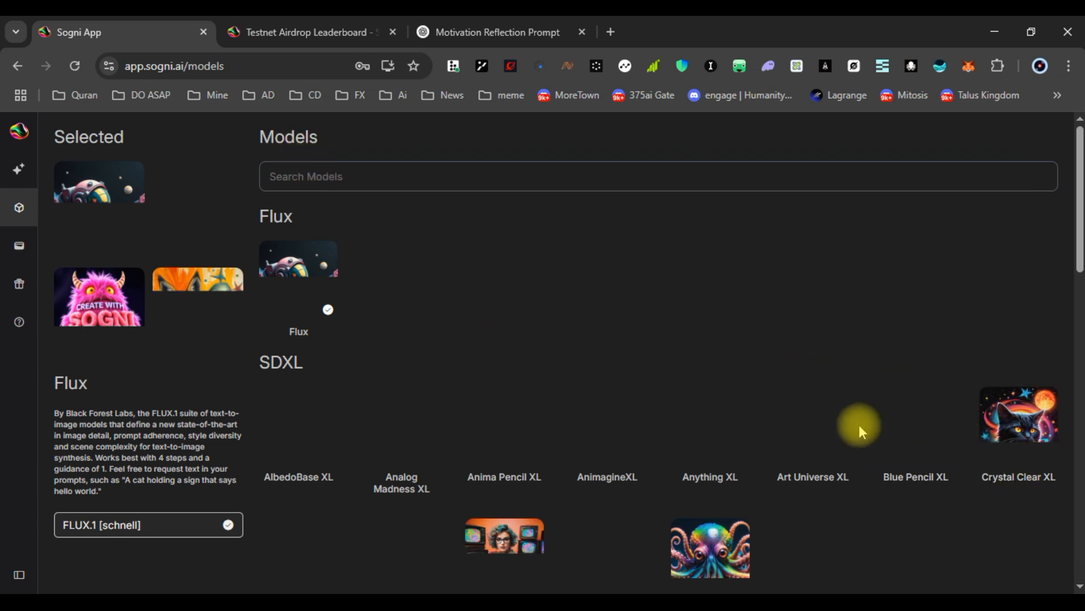
Close the ChatGPT conversation that holds the crypto image prompt
left_click(516, 33)
left_click(547, 285)
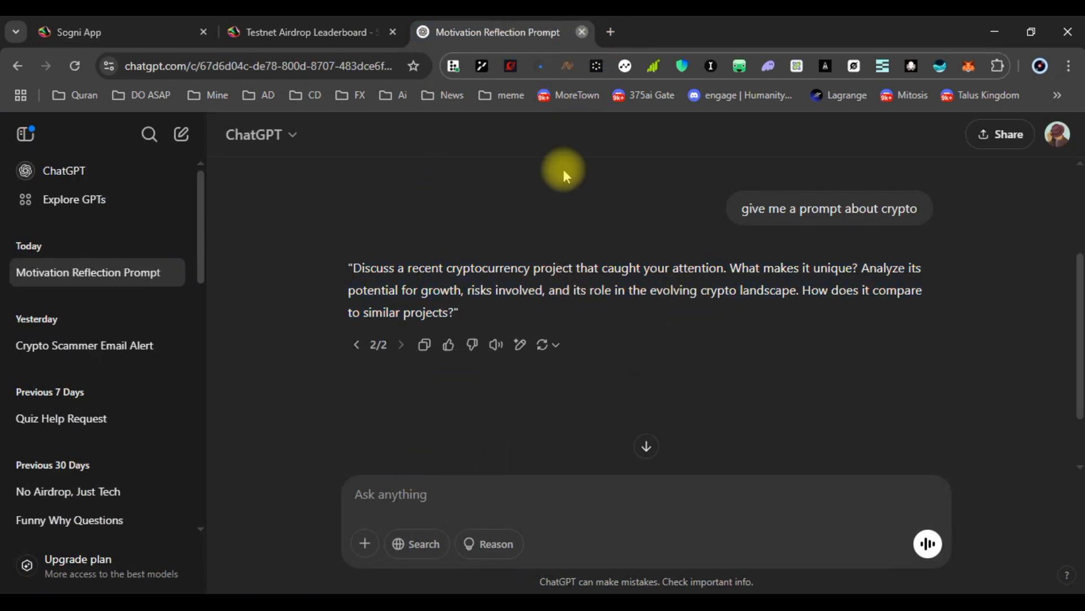
left_click(582, 32)
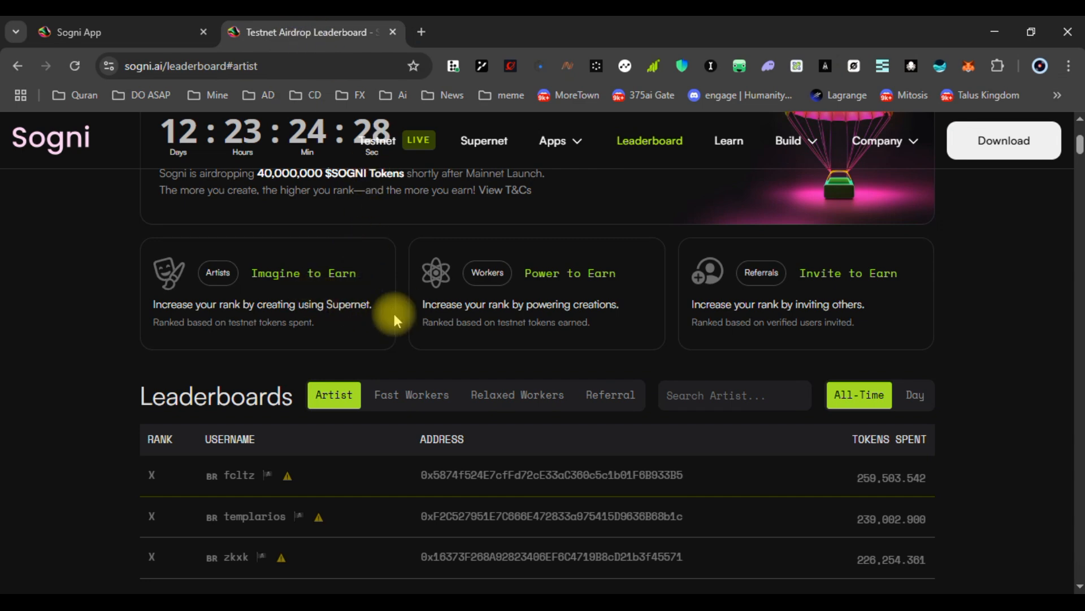
scroll(430, 346, "up", 2)
scroll(430, 346, "down", 2)
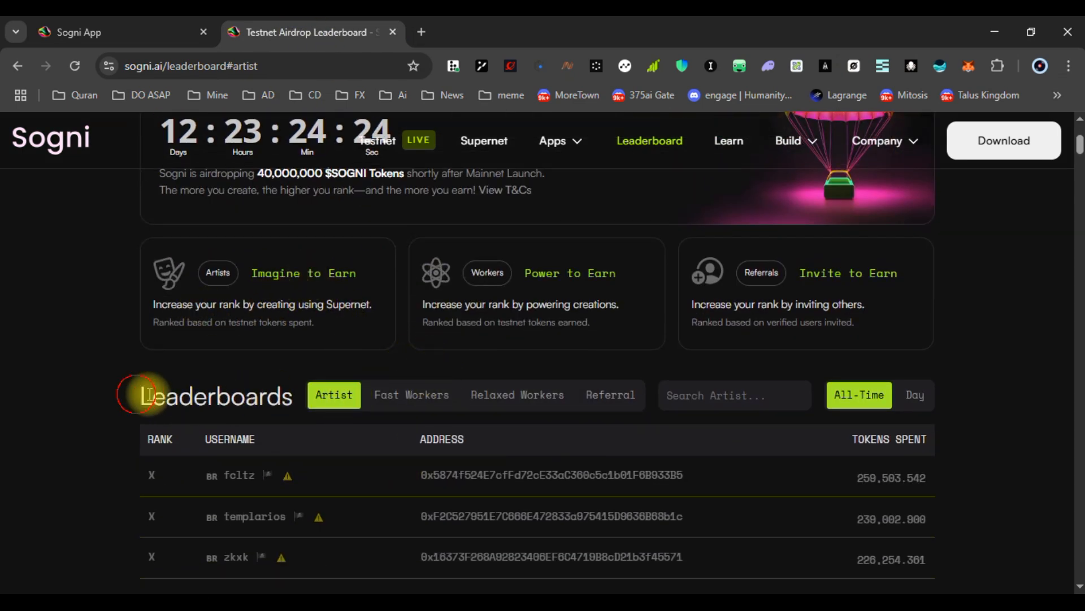
Review the Fast Workers and Relaxed Workers airdrop leaderboards
left_click_drag(137, 393, 295, 393)
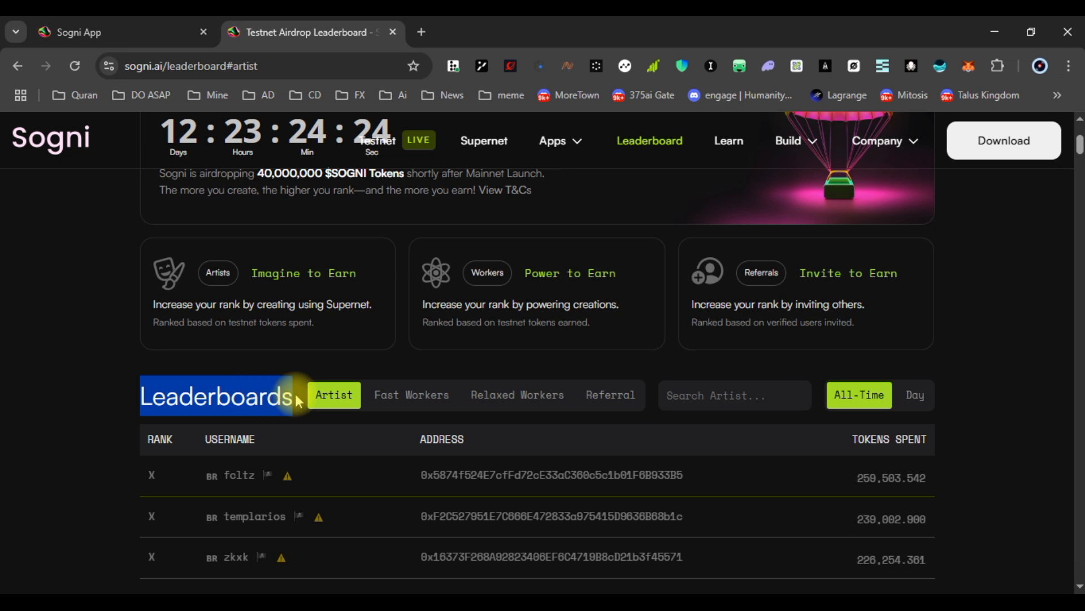
left_click(409, 403)
left_click(522, 403)
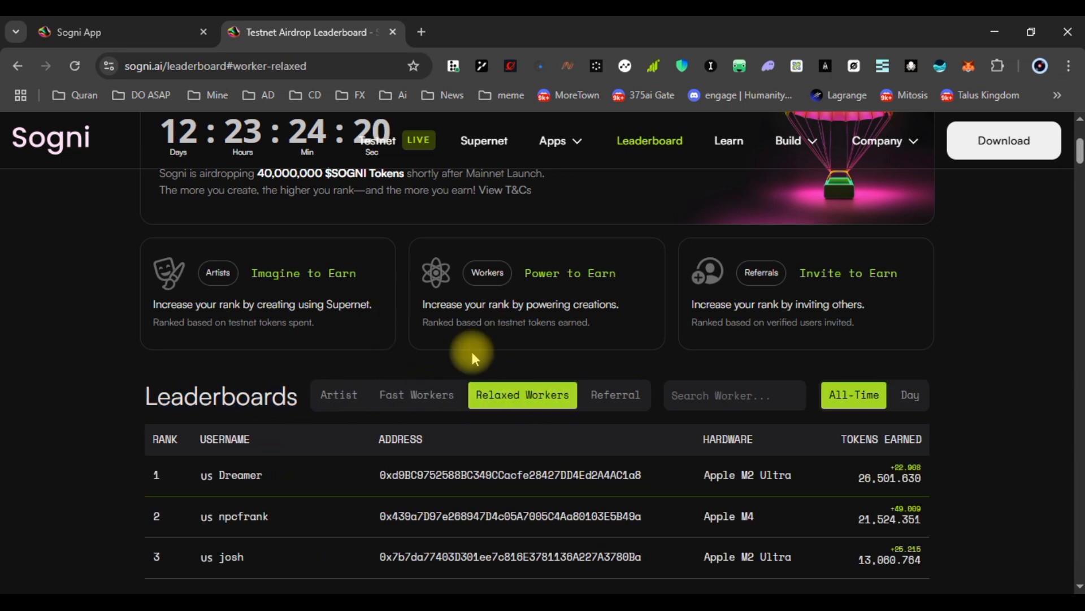
scroll(464, 240, "up", 2)
scroll(704, 291, "up", 3)
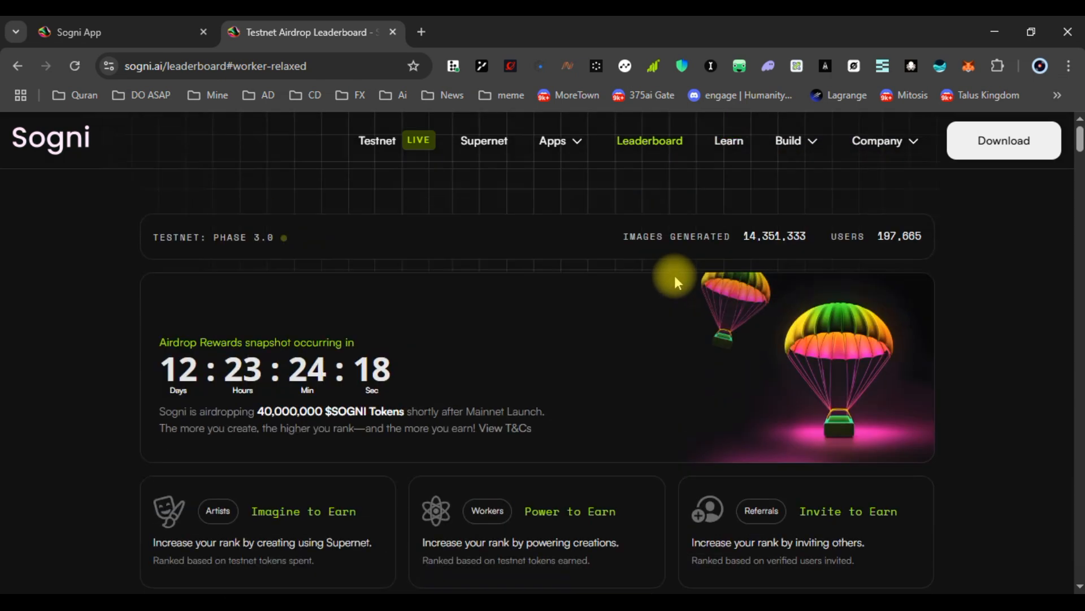
Check the testnet phase 3.0 label, then return to the Sogni models page
left_click_drag(157, 237, 255, 237)
double_click(263, 237)
left_click(319, 238)
mouse_move(809, 146)
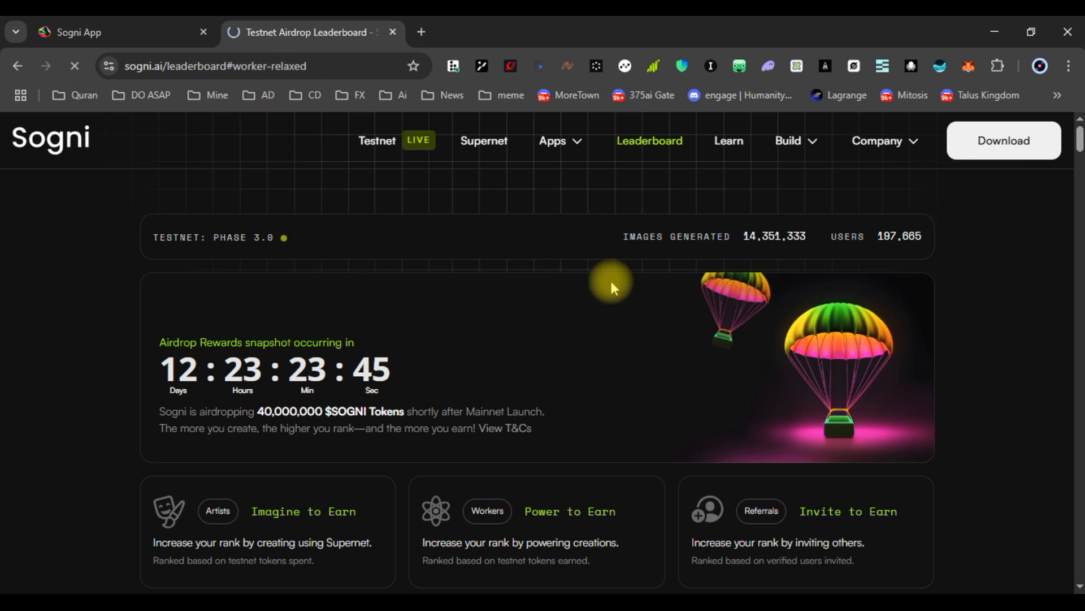
key("ctrl+Tab")
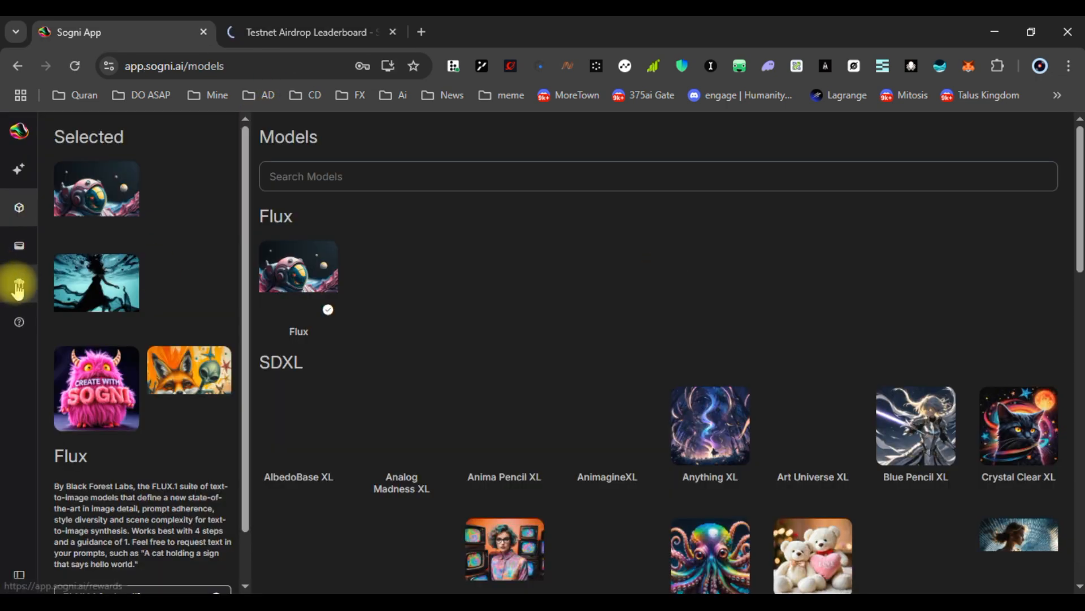
Check the Rewards and wallet pages, then open the second account's full artist leaderboard
left_click(19, 288)
left_click(20, 245)
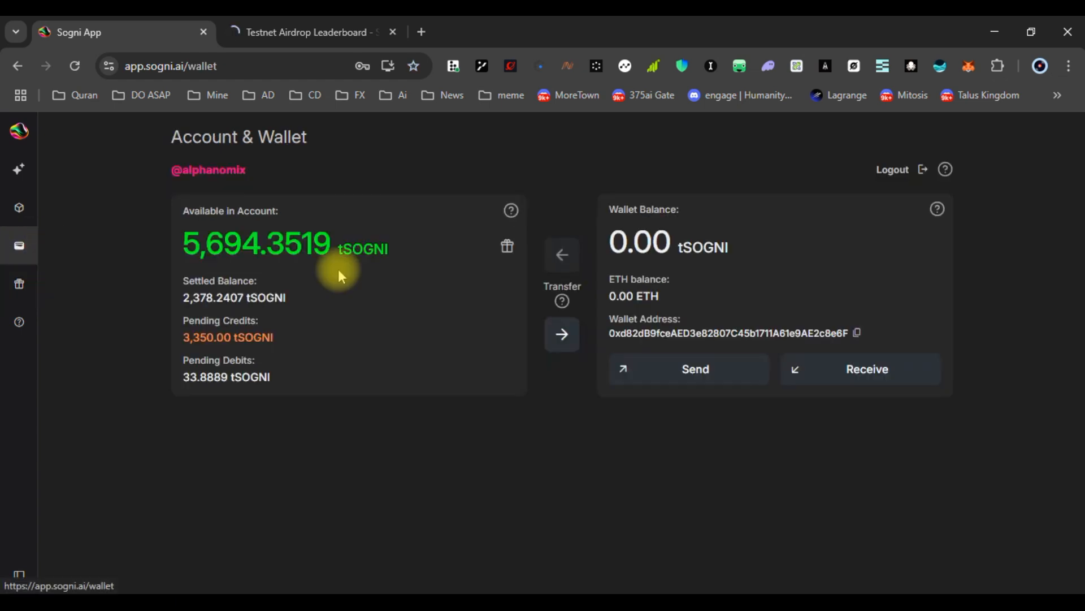
left_click(804, 605)
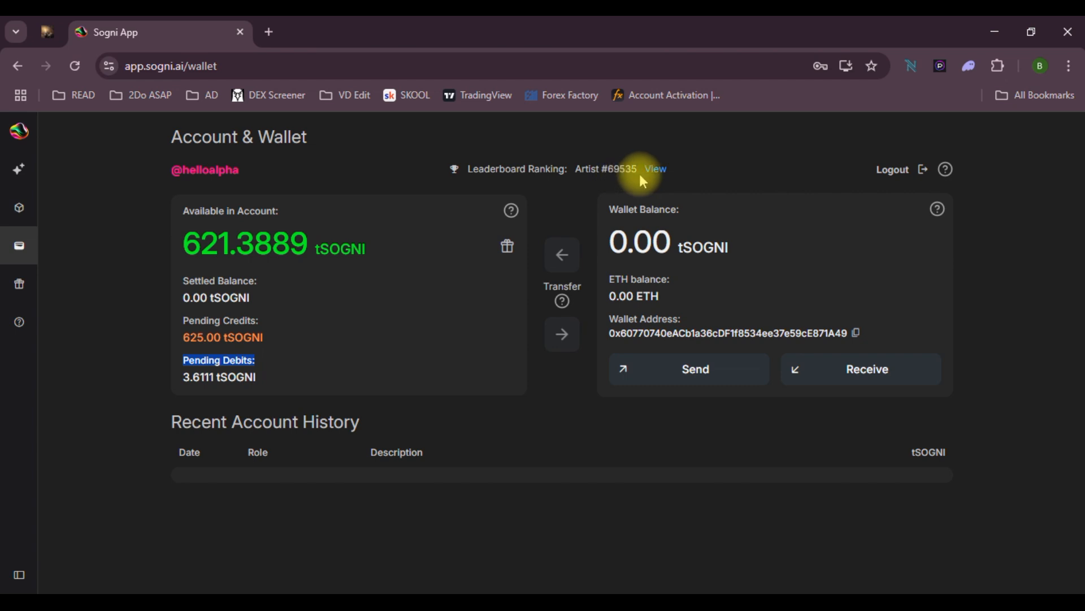
left_click(579, 165)
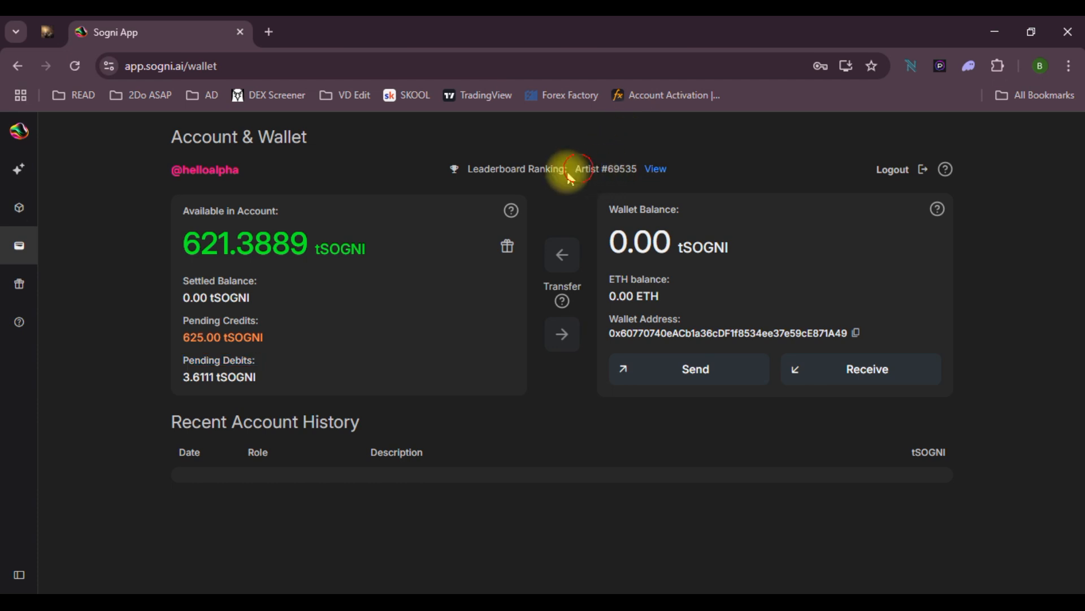
left_click(663, 169)
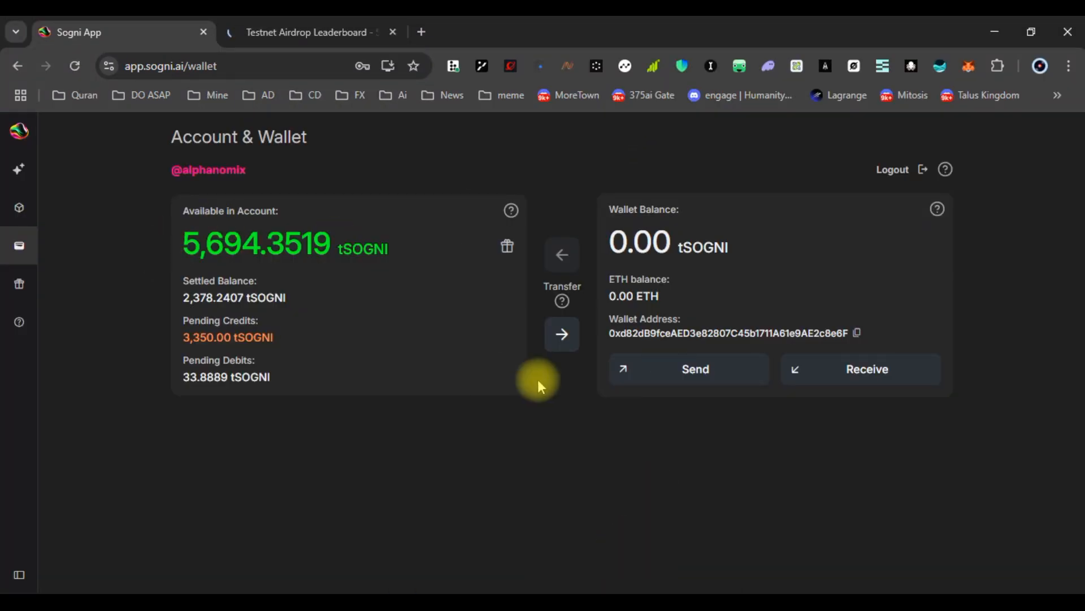
Go back to the Sogni App, then show the second account's wallet with 621.3889 tSOGNI
mouse_move(569, 588)
left_click(520, 537)
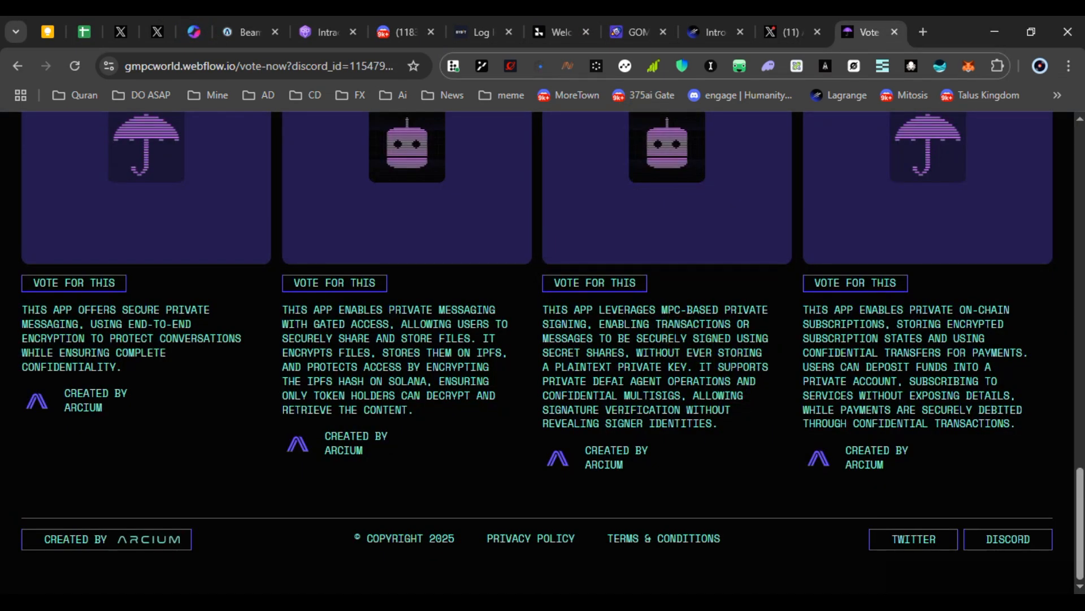
mouse_move(566, 590)
left_click(636, 567)
left_click(19, 169)
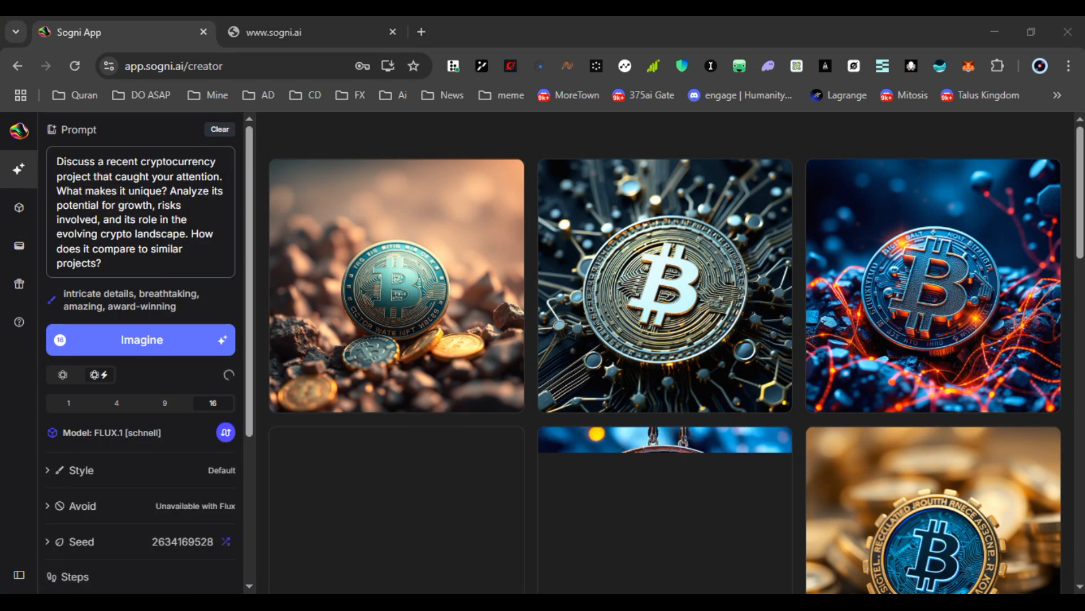
left_click(794, 589)
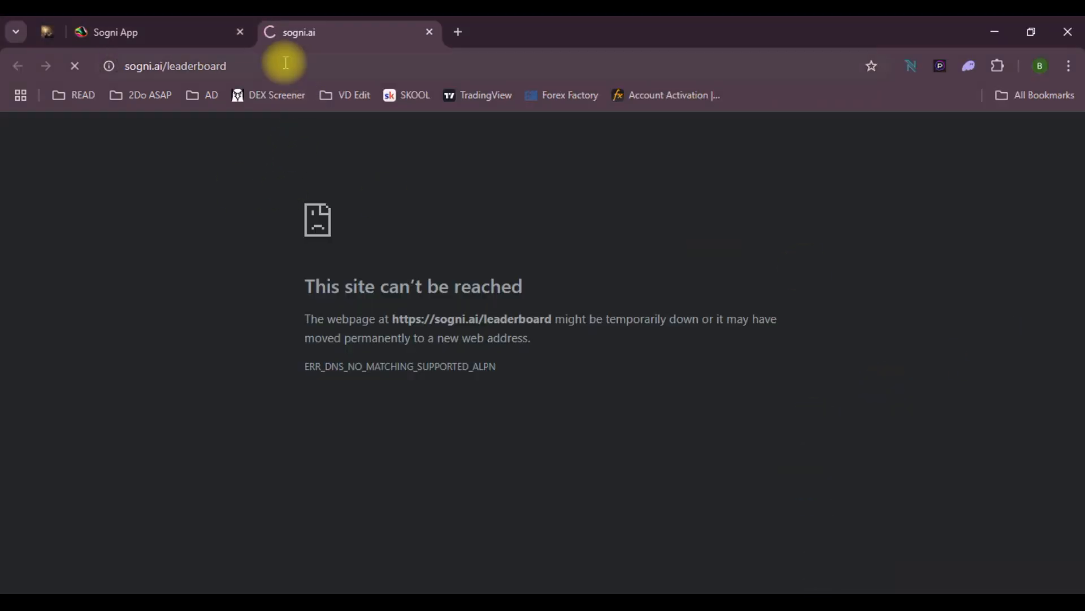
left_click(255, 26)
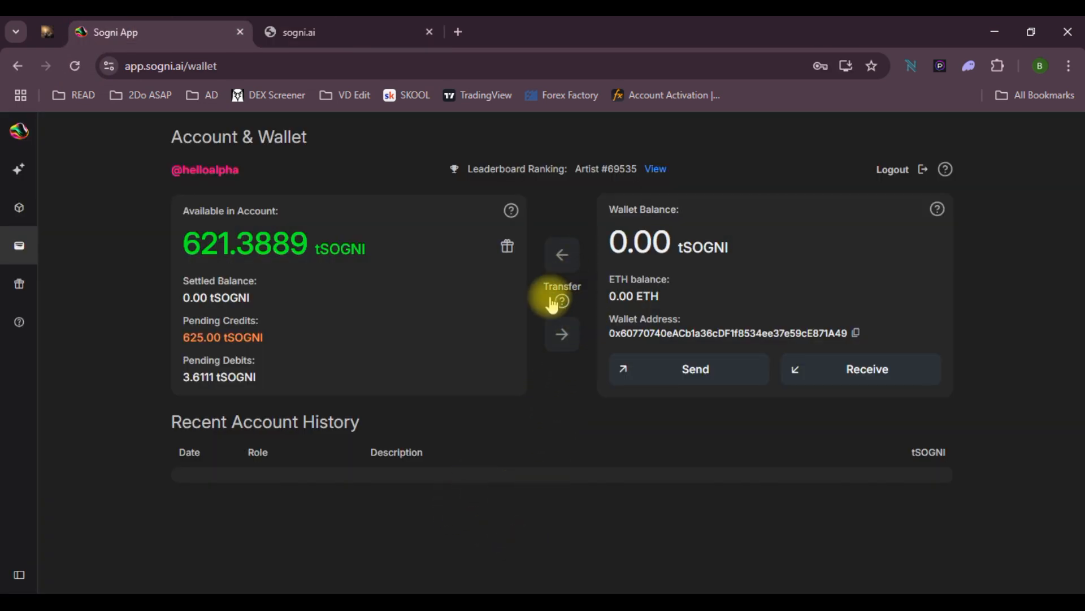
Review the email, daily boost and referral rewards and the referral code
left_click(509, 247)
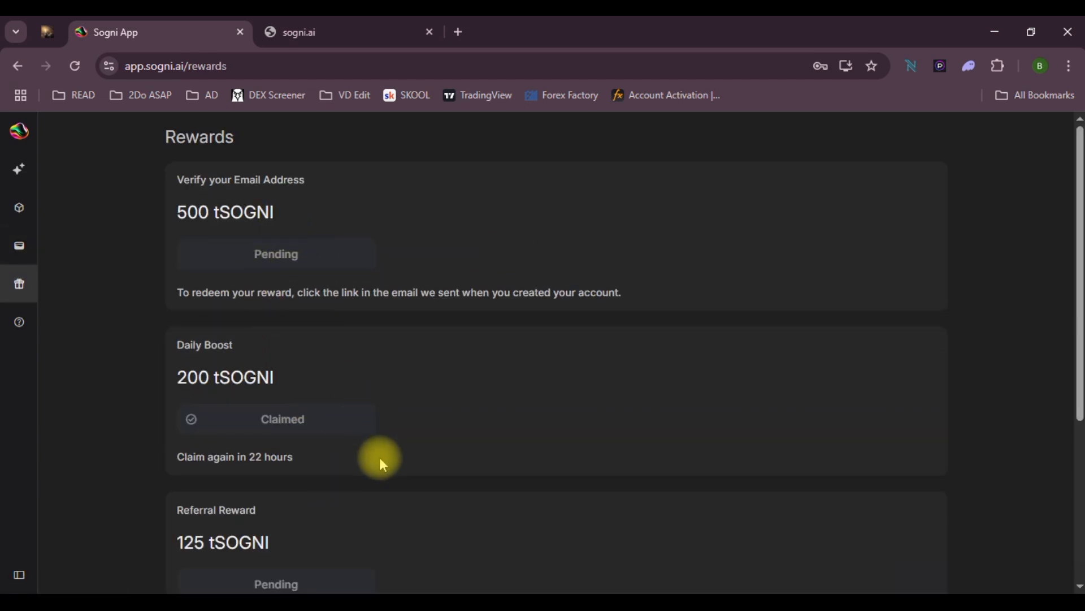
scroll(339, 350, "down", 3)
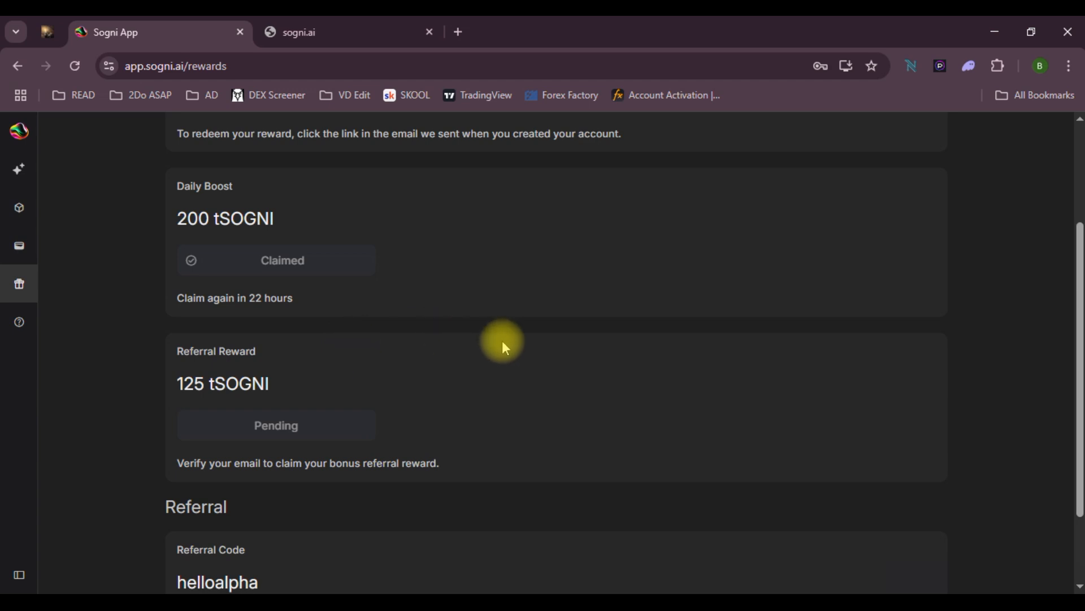
scroll(323, 423, "down", 2)
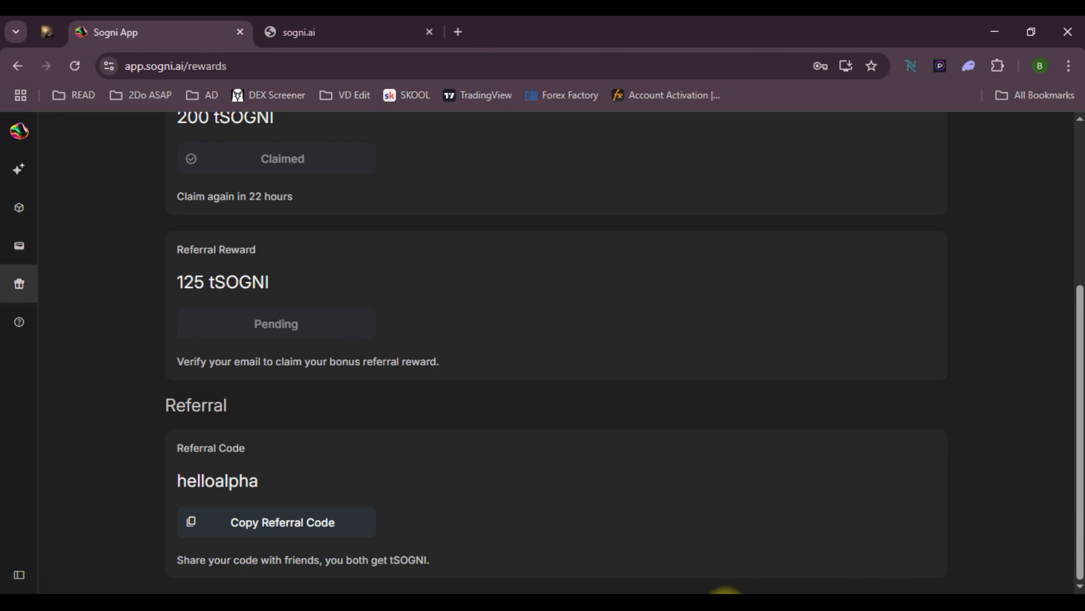
Bring up the AlphanomiX Sogni AI Incentivized Testnet post in the Telegram channel
left_click(727, 592)
scroll(842, 362, "down", 1)
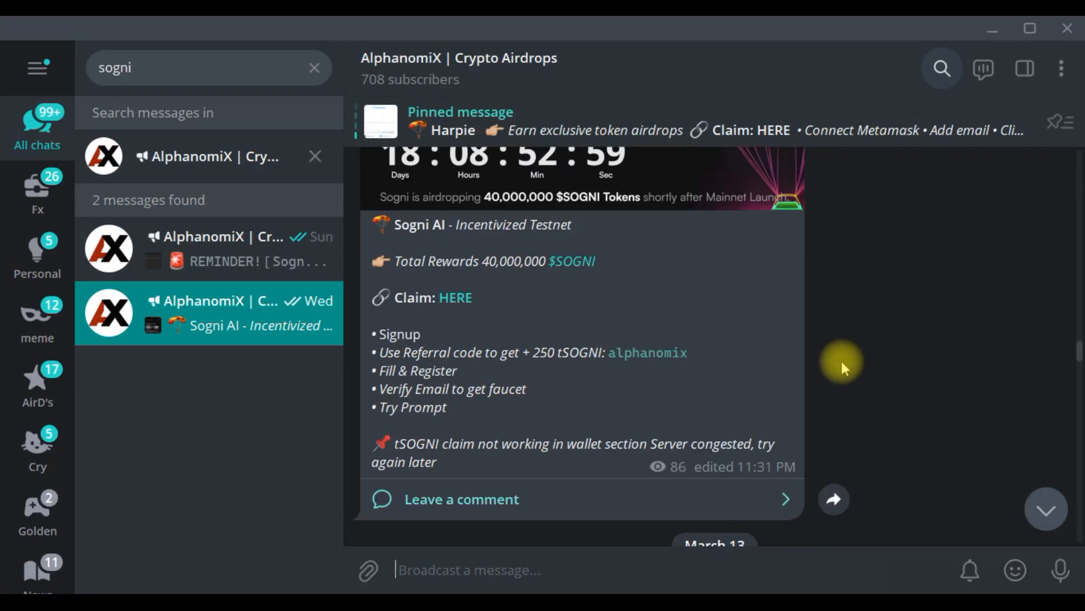
scroll(843, 361, "down", 1)
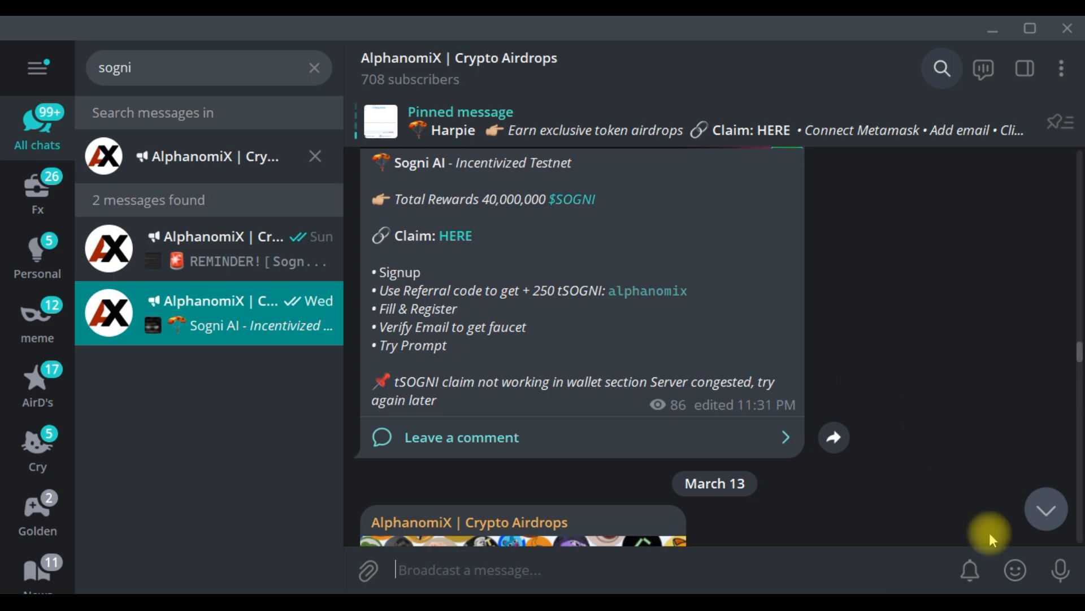
mouse_move(1022, 575)
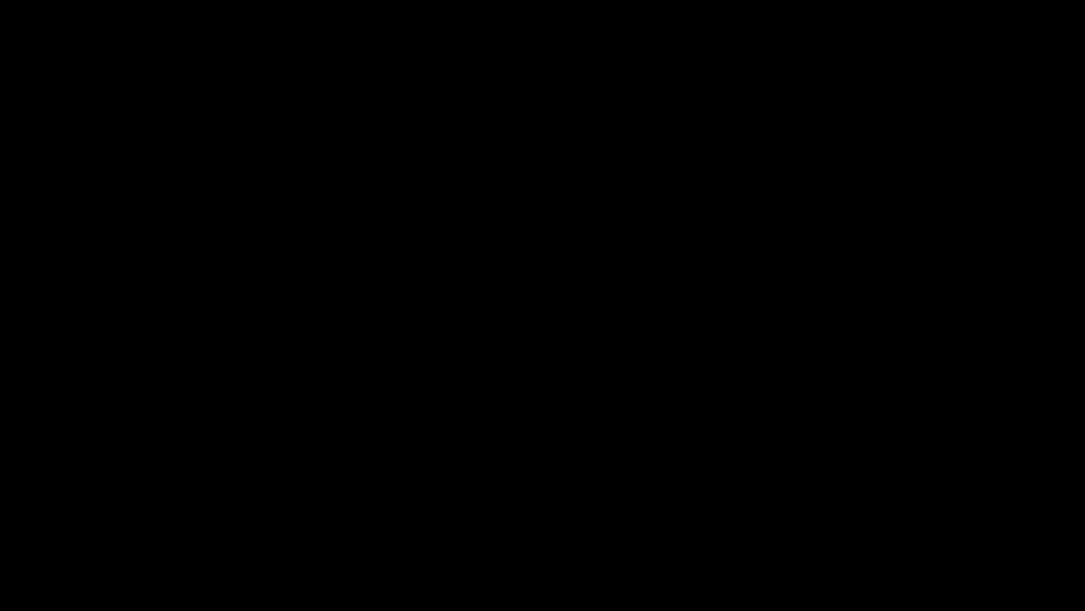